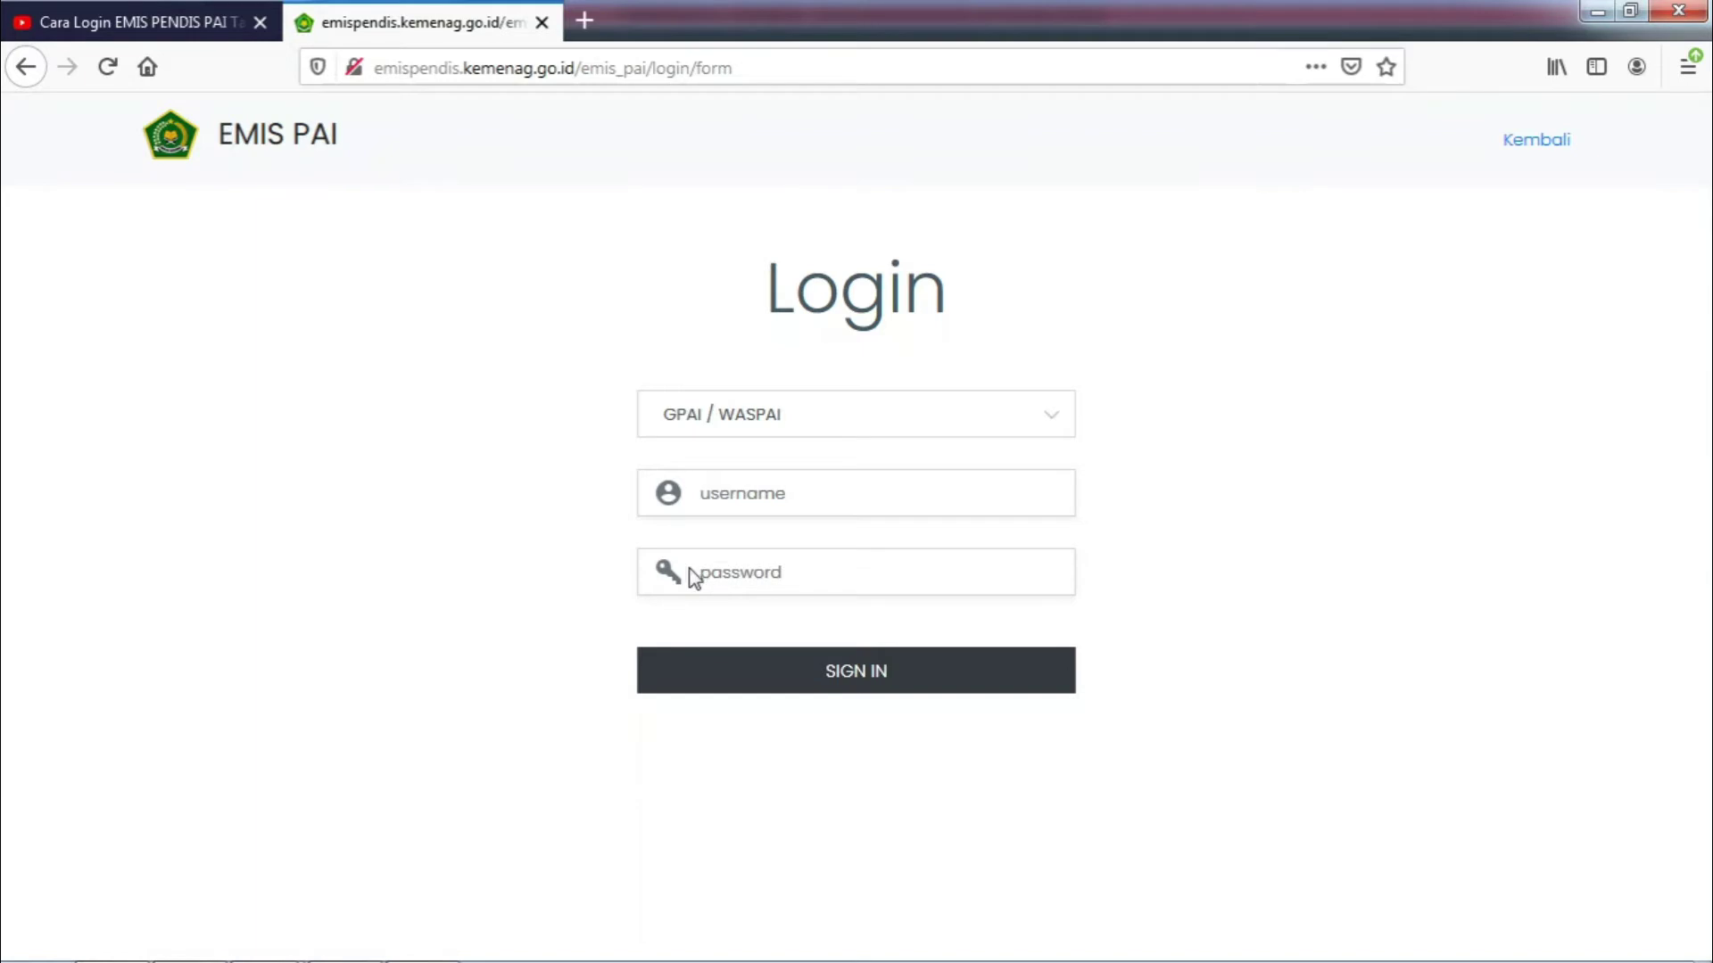
Set the login type to SEKOLAH
click(1055, 427)
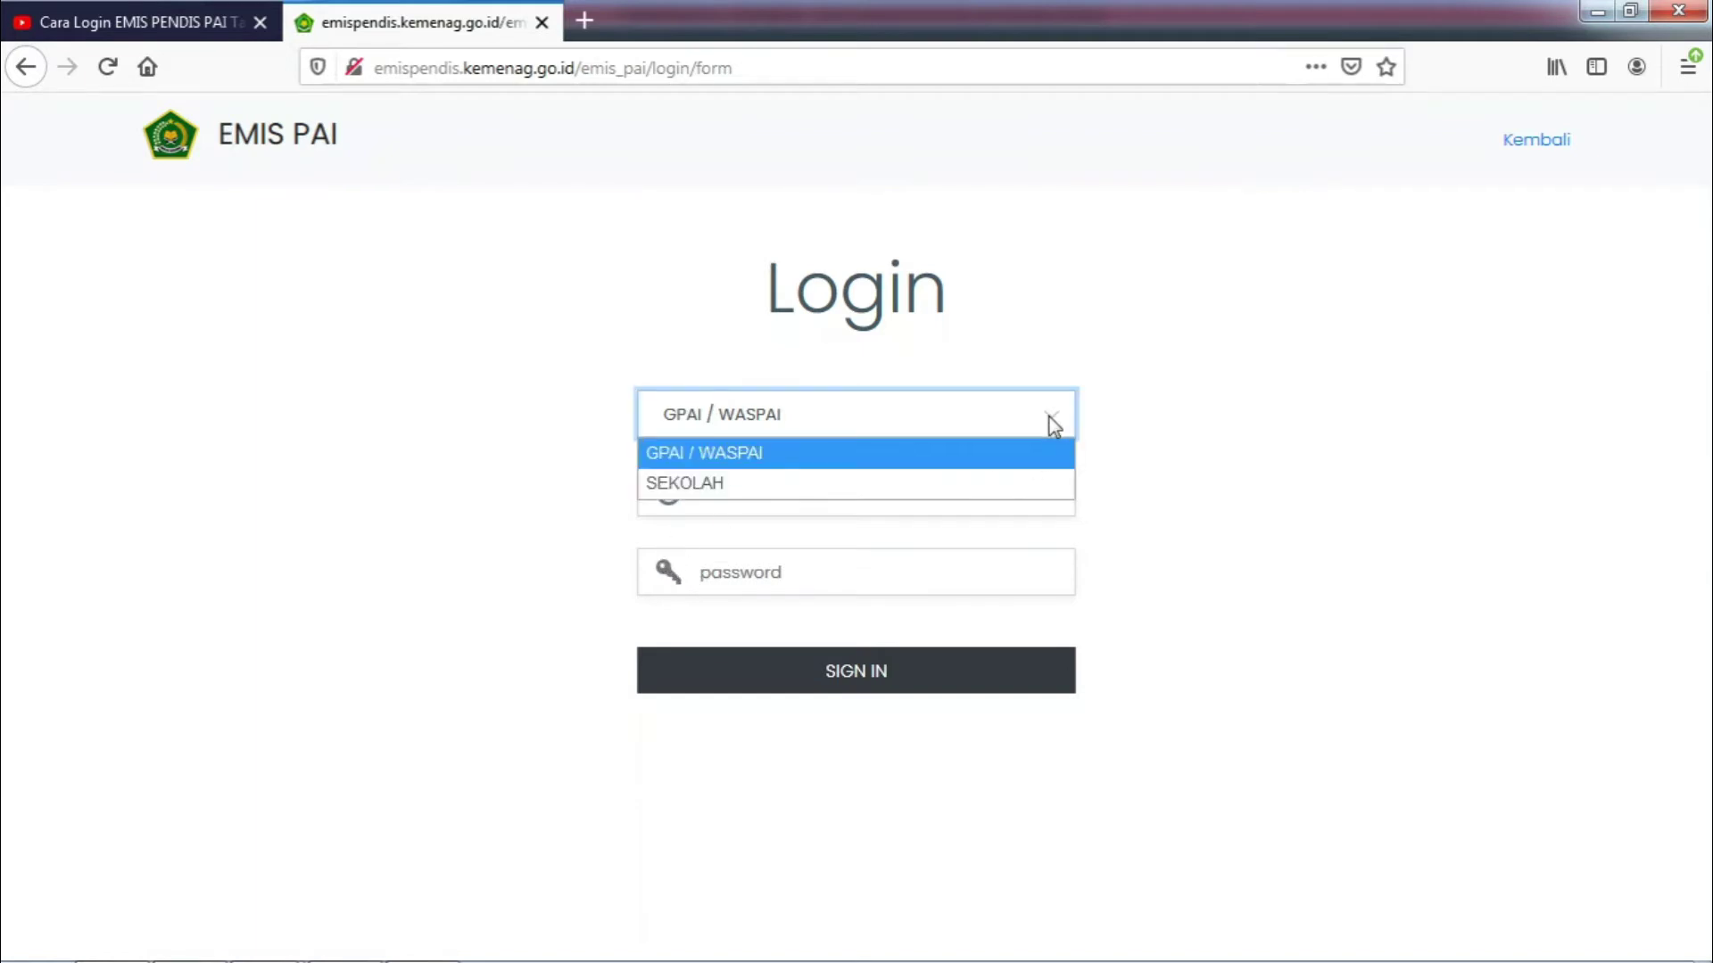
click(720, 493)
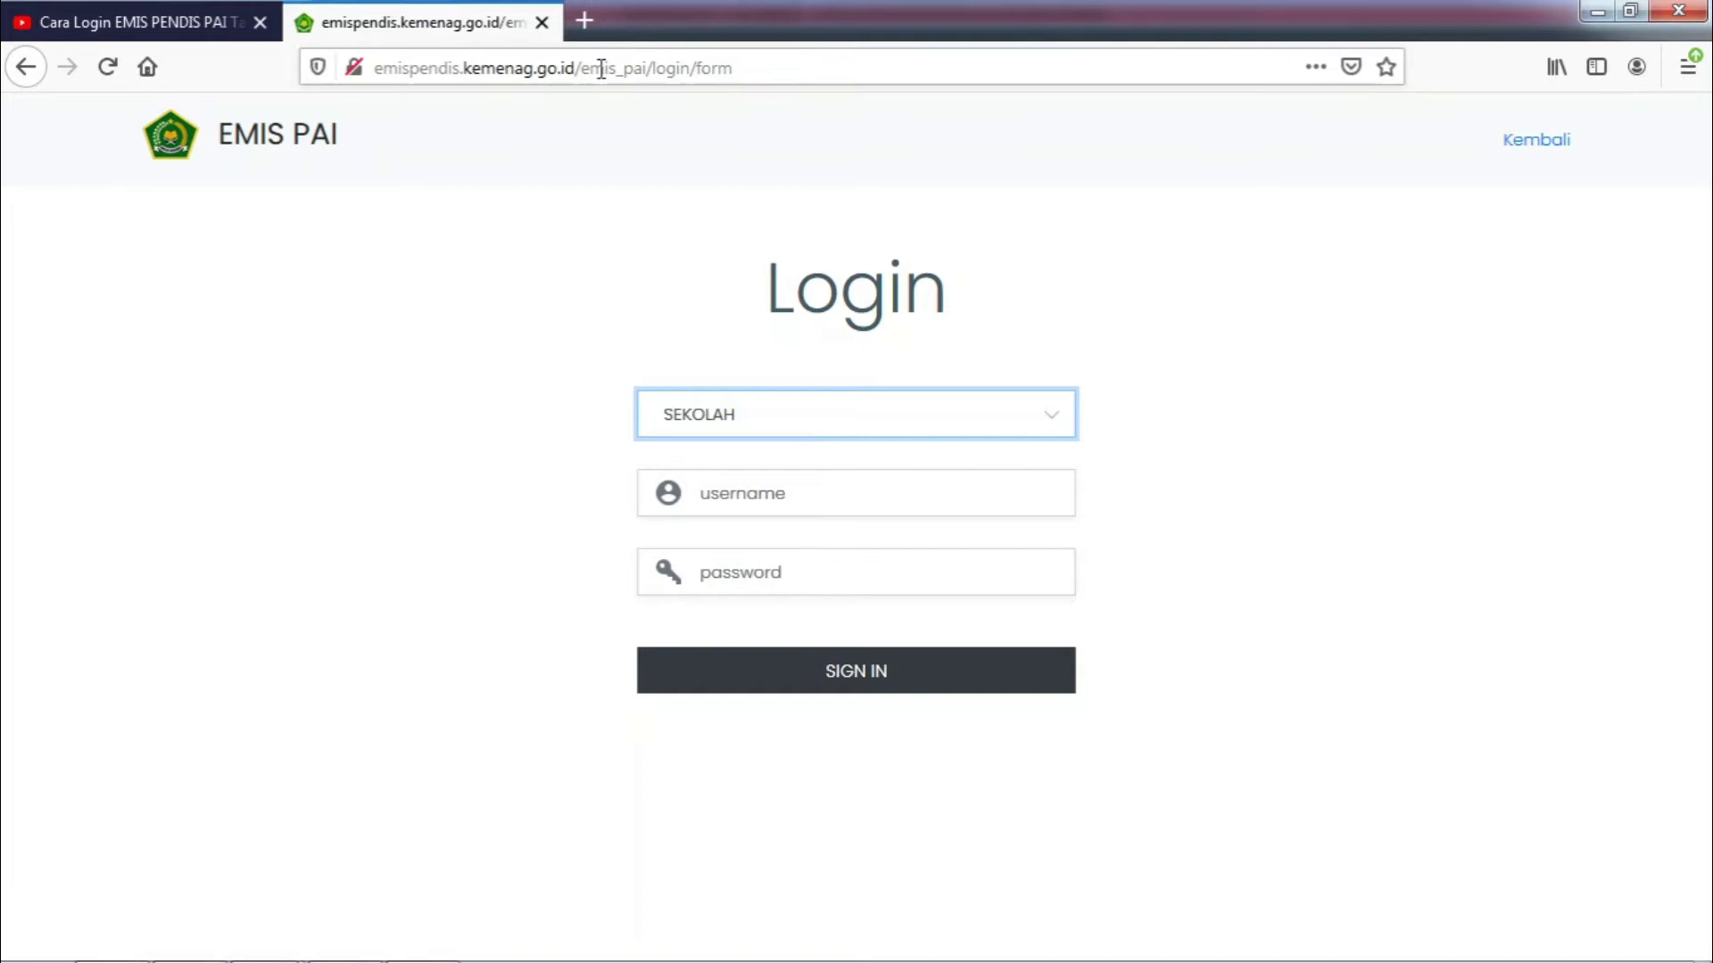
Search the web in a new browser tab for "NPSN SMK BUDI UTAMA PANIMBANG"
click(585, 22)
click(594, 468)
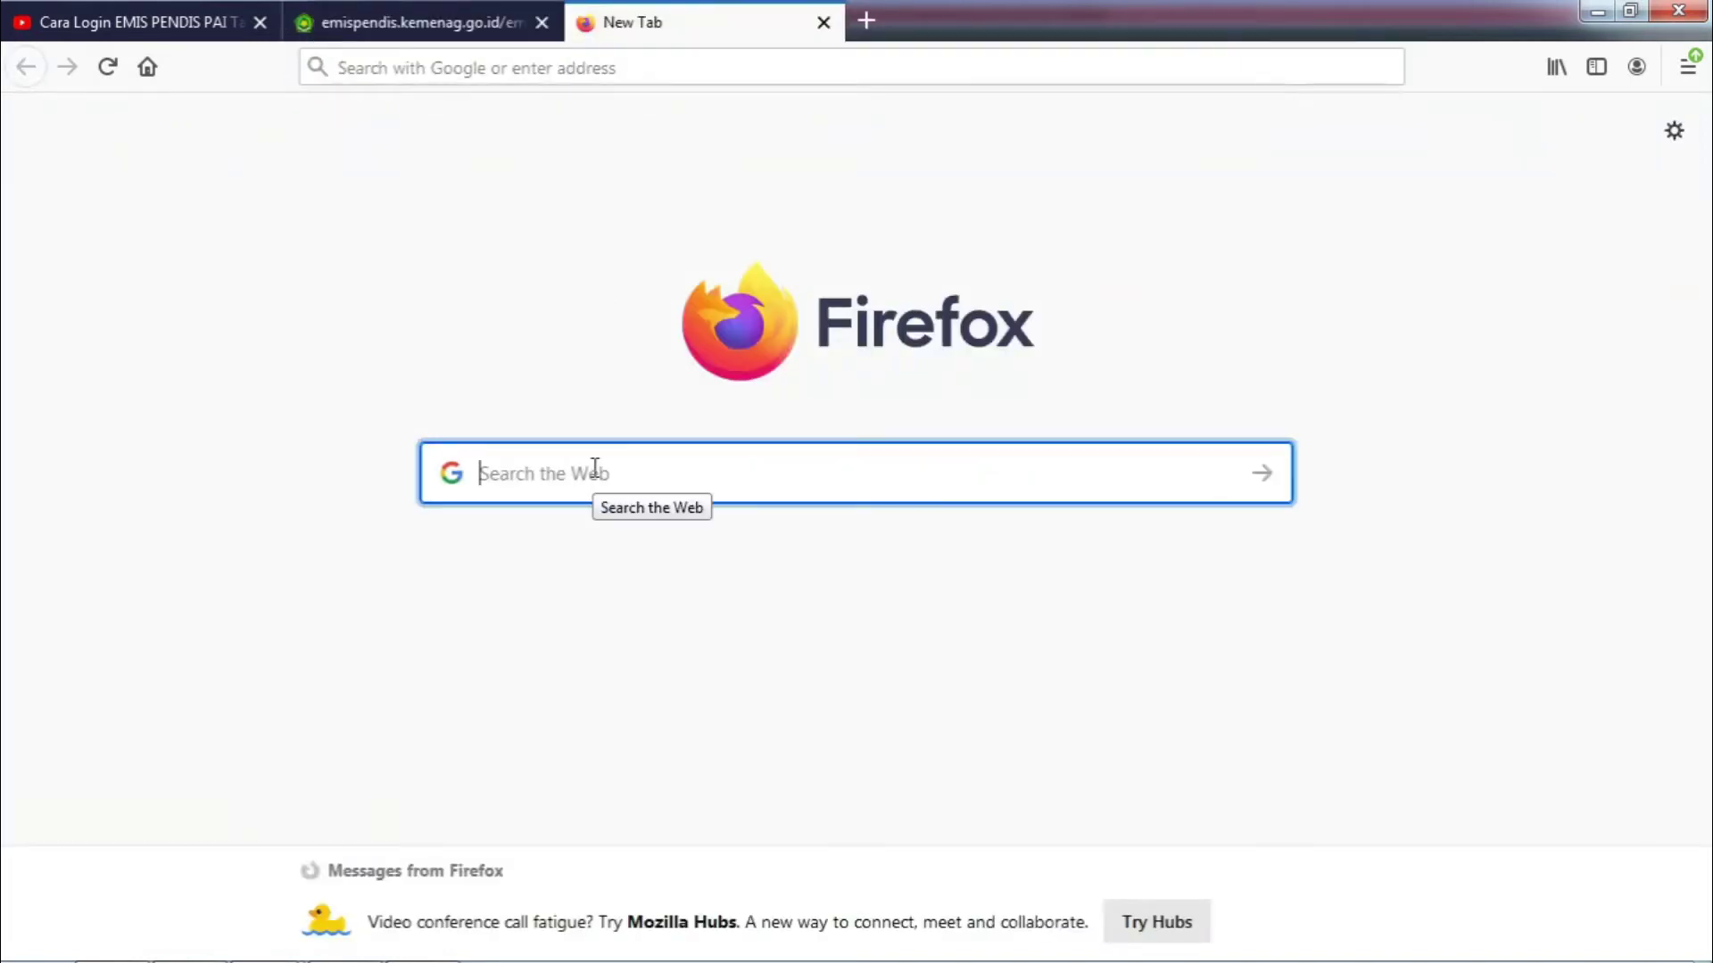
text(NPS)
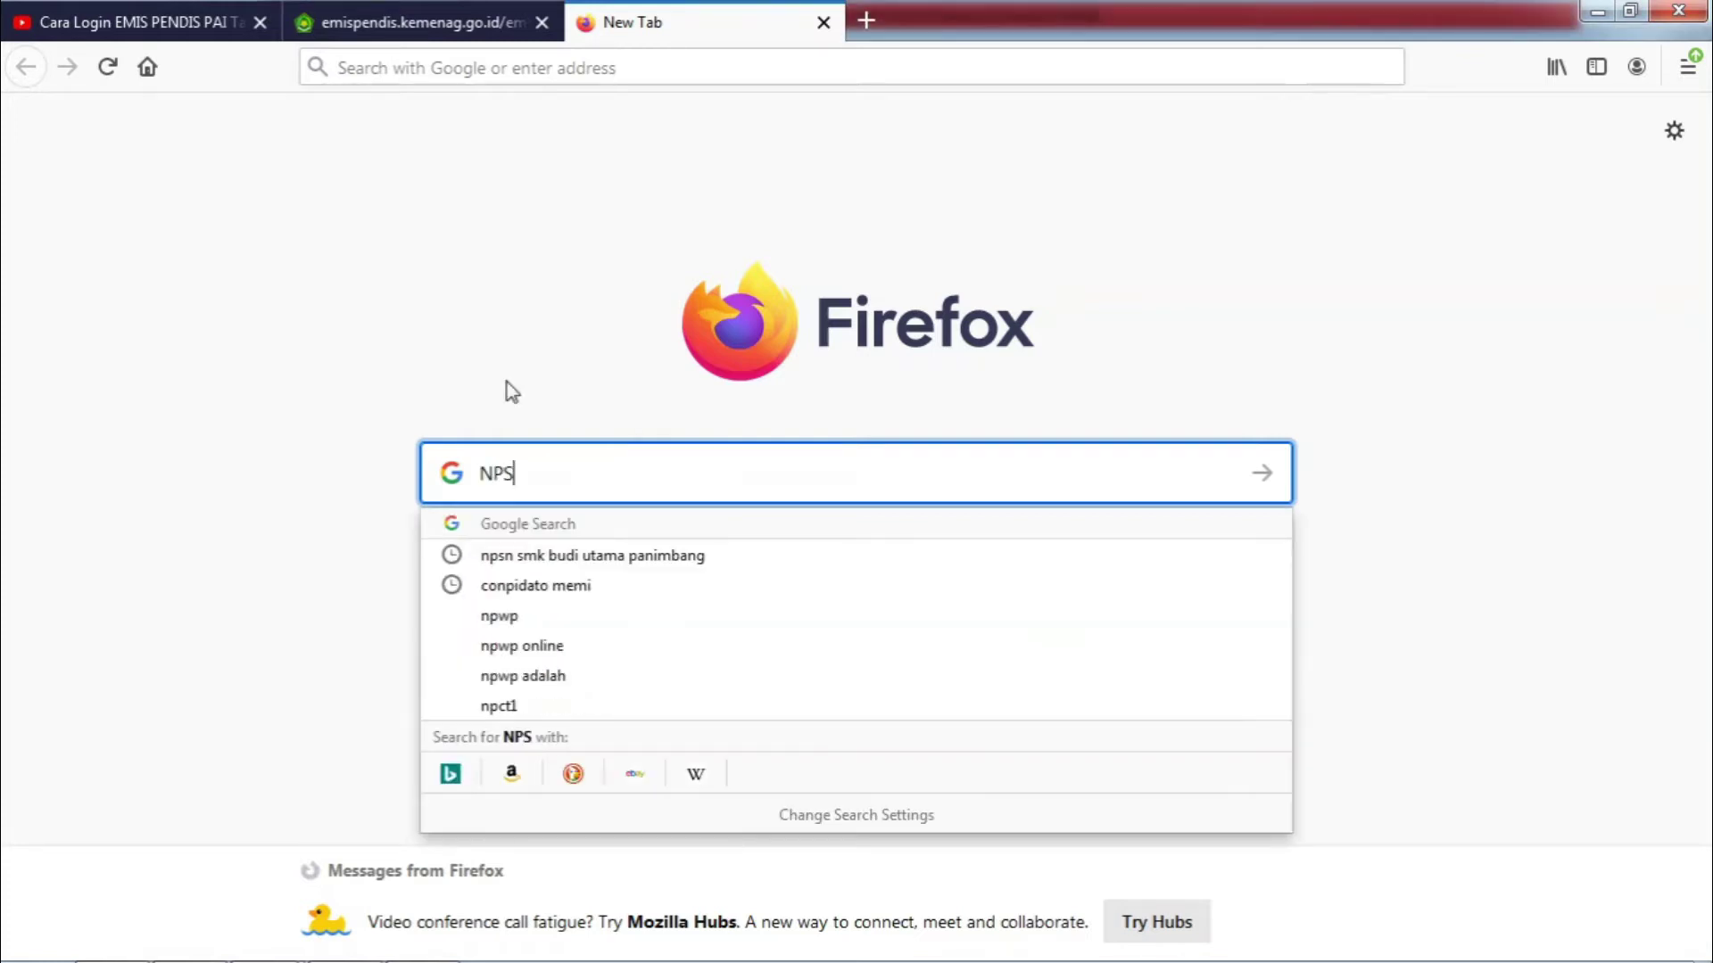
text(N)
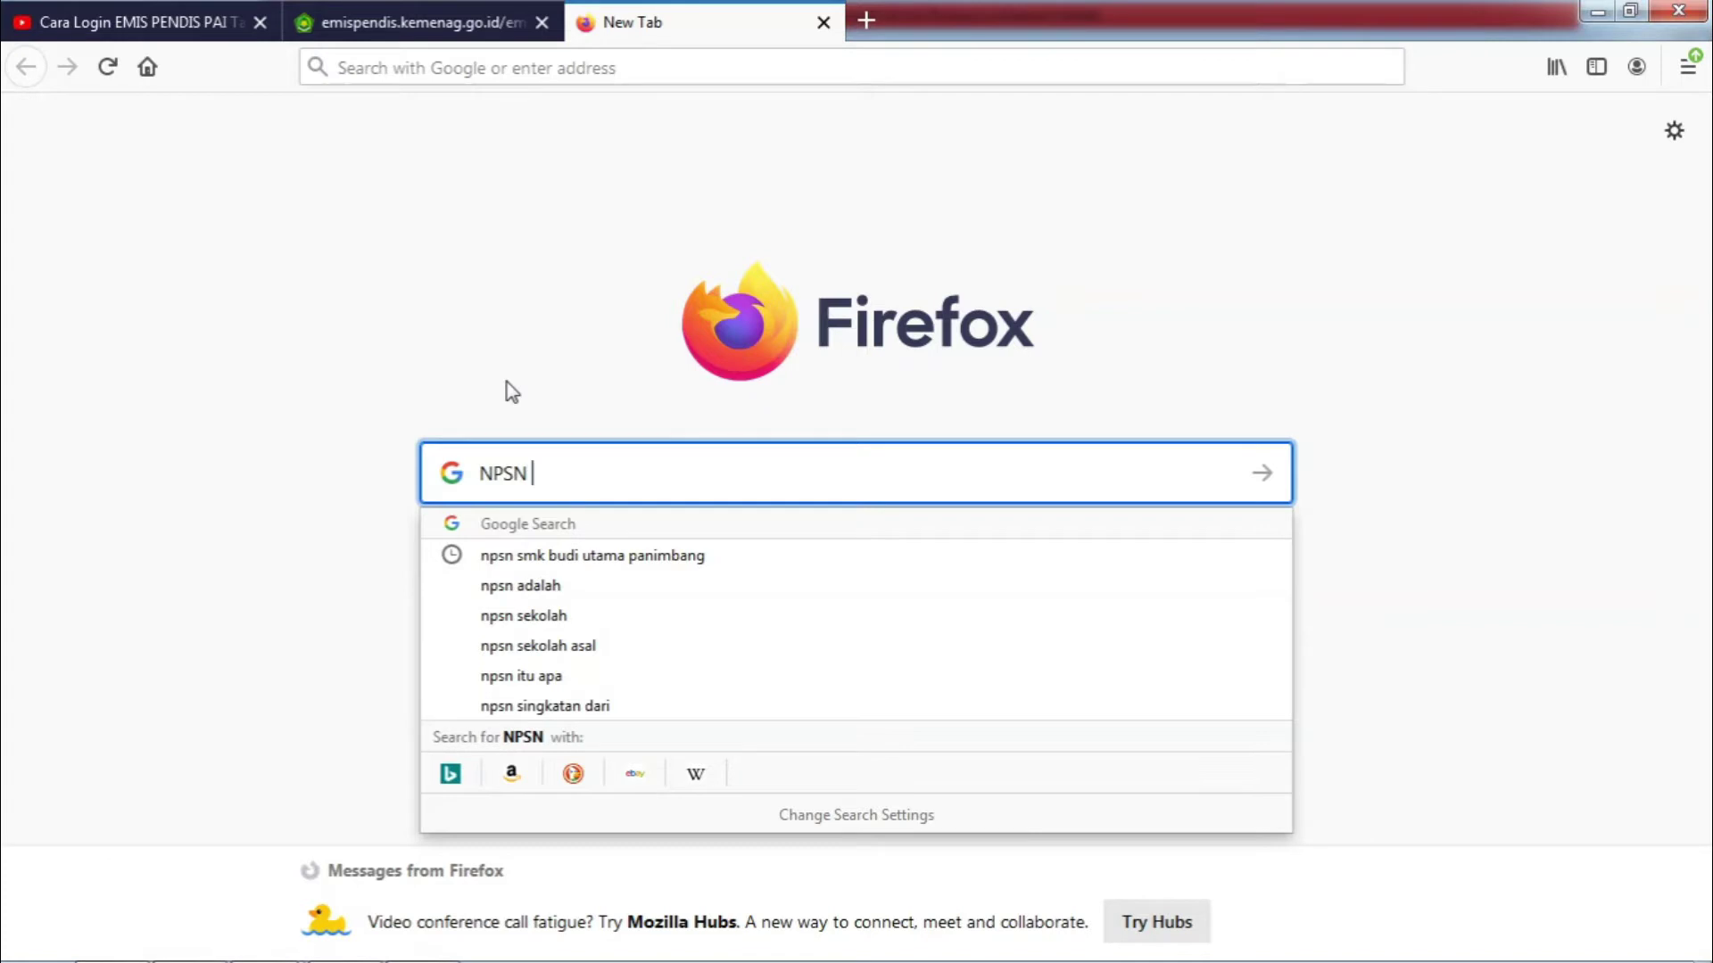
text( SMK )
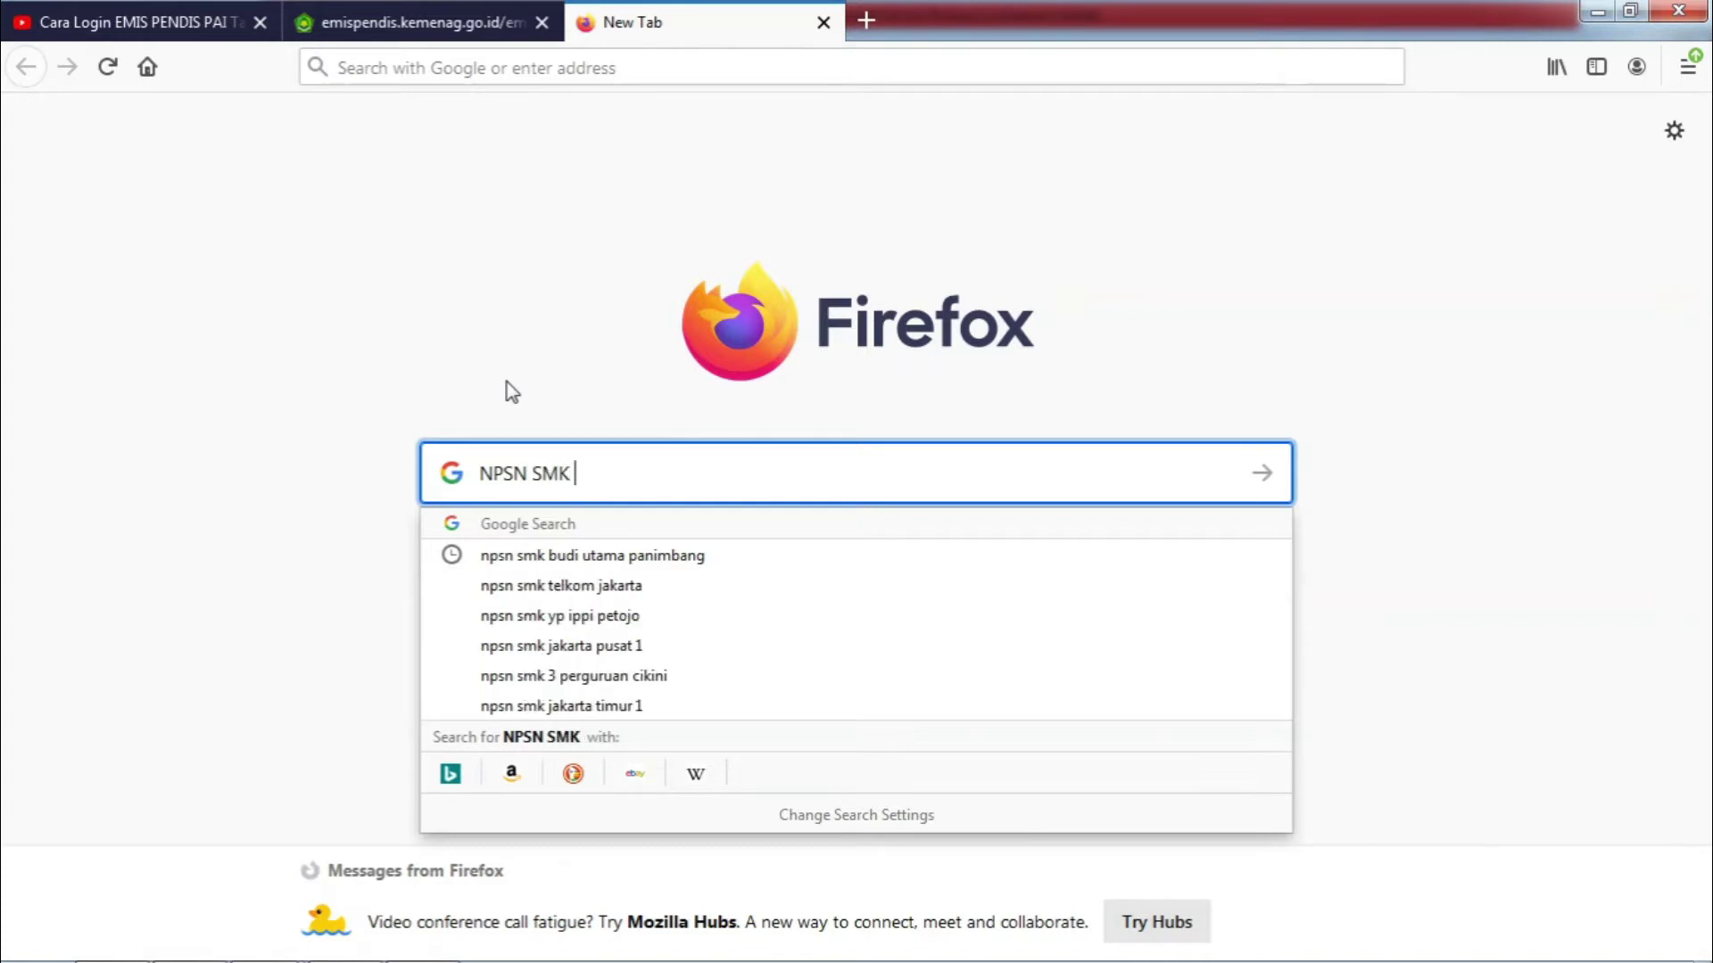
text(BUDI)
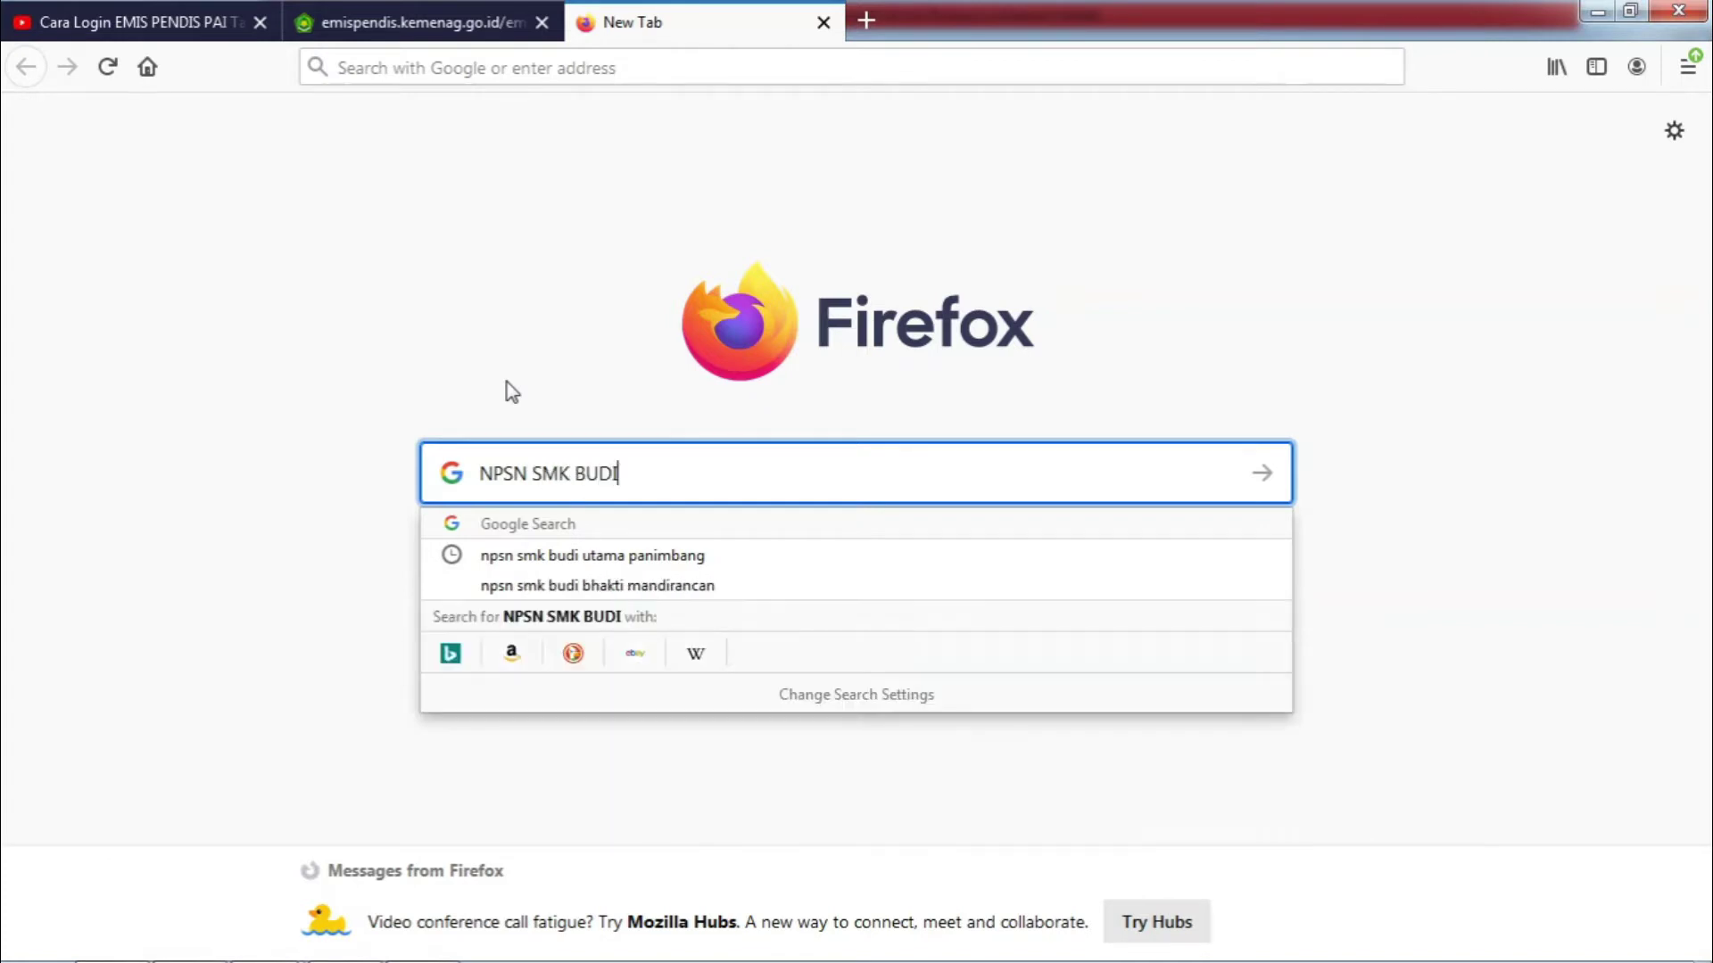
text( UTAMA P)
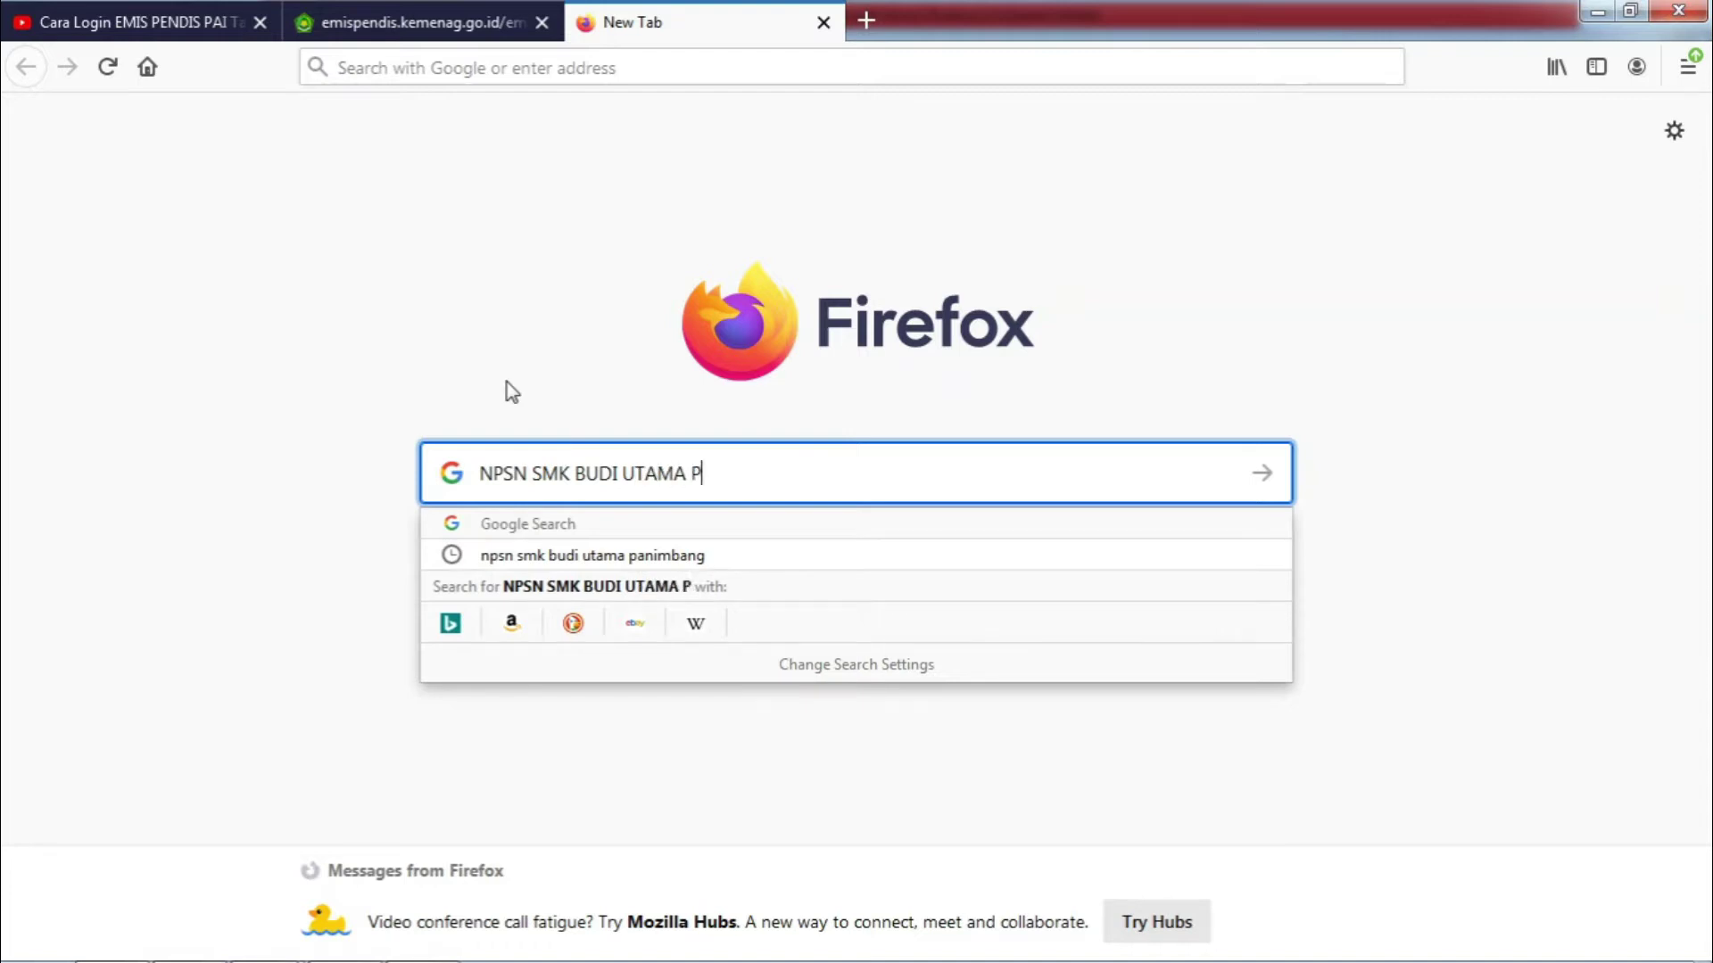
text(ANIMBANG)
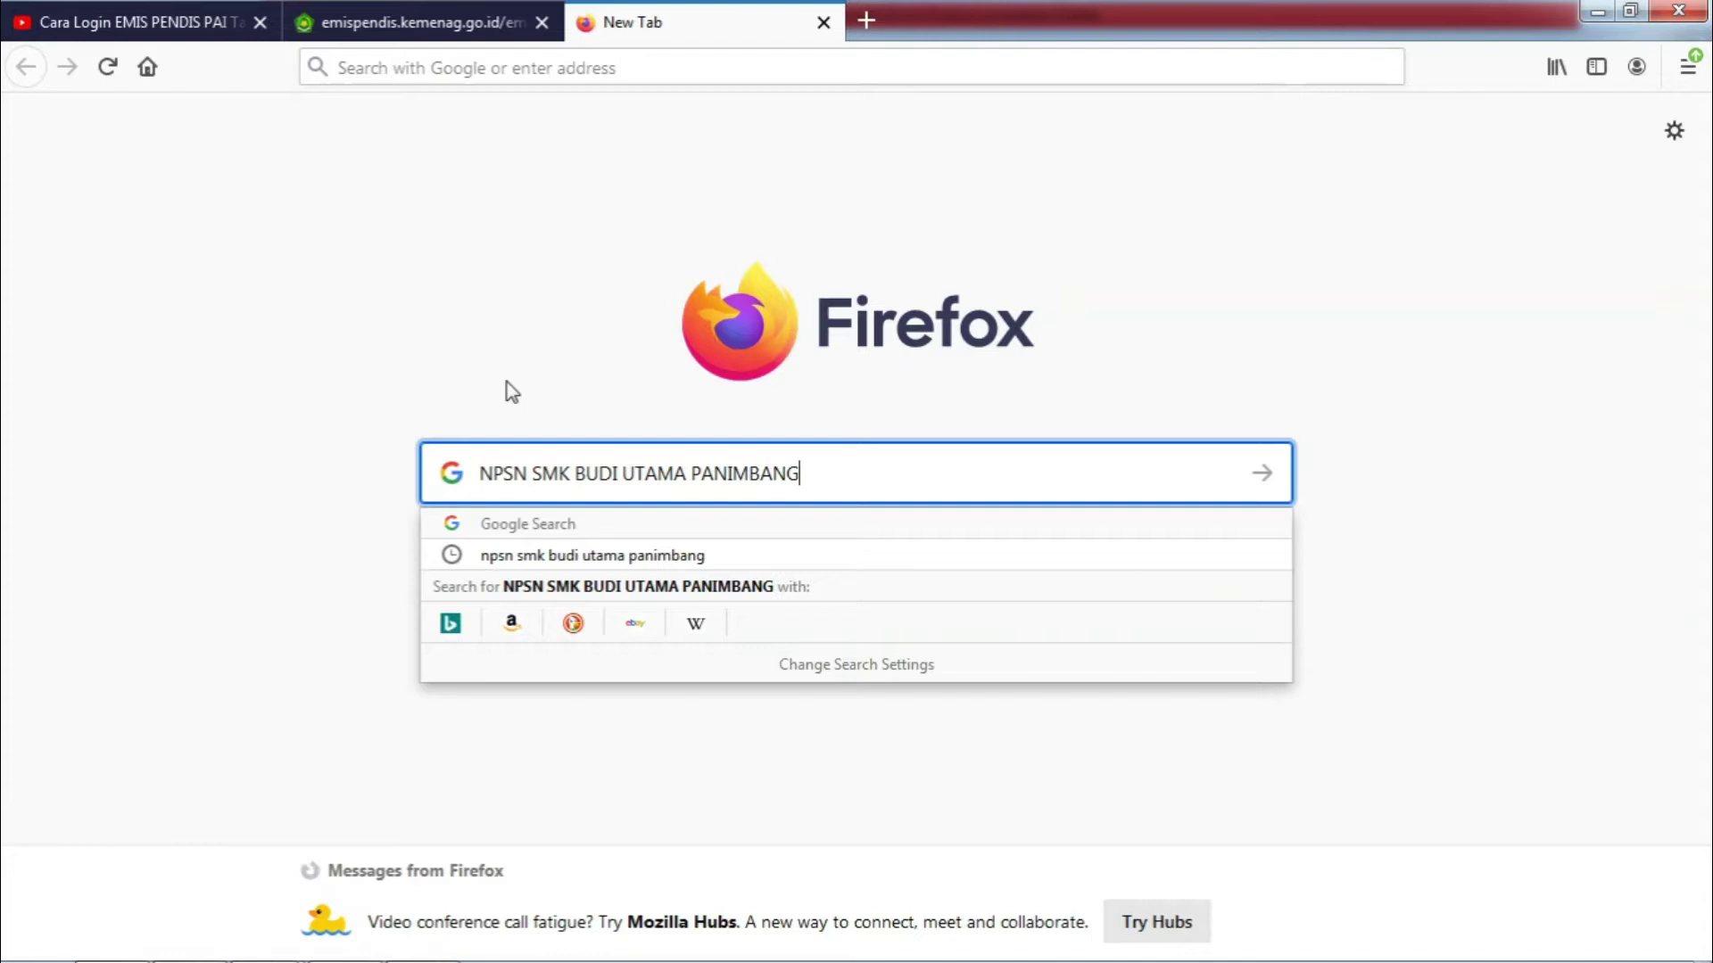
key(Return)
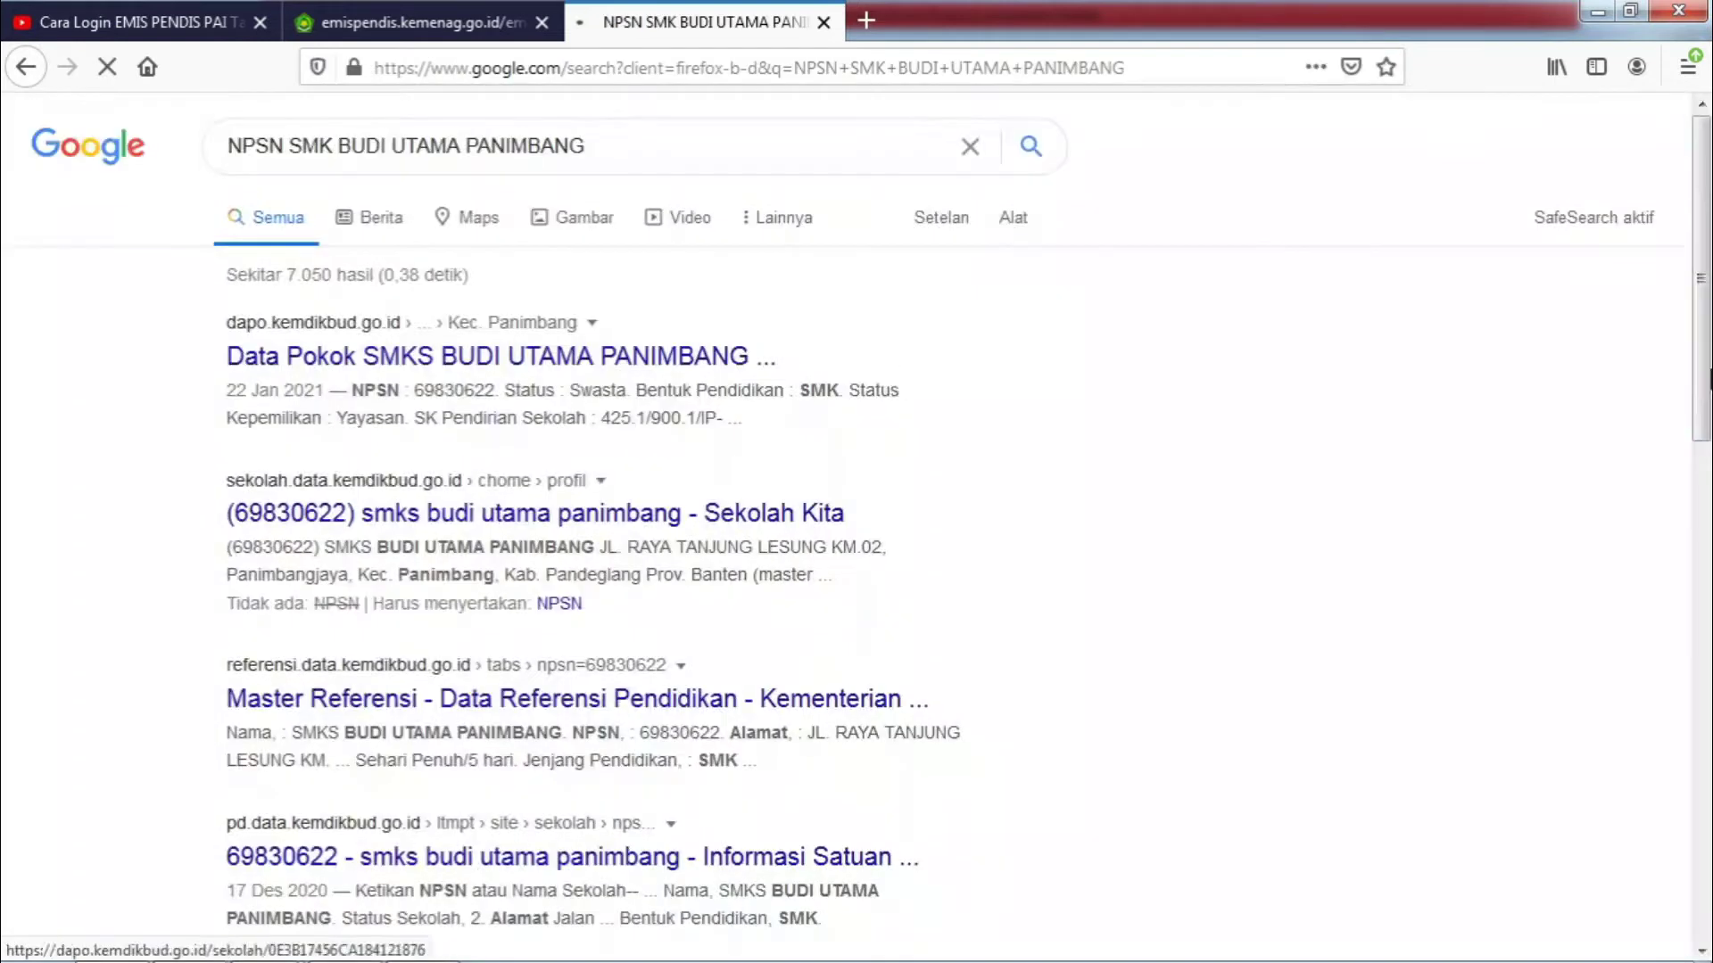
Open the Data Pokok page for SMKS BUDI UTAMA PANIMBANG and copy the school's NPSN from Identitas Sekolah
click(436, 373)
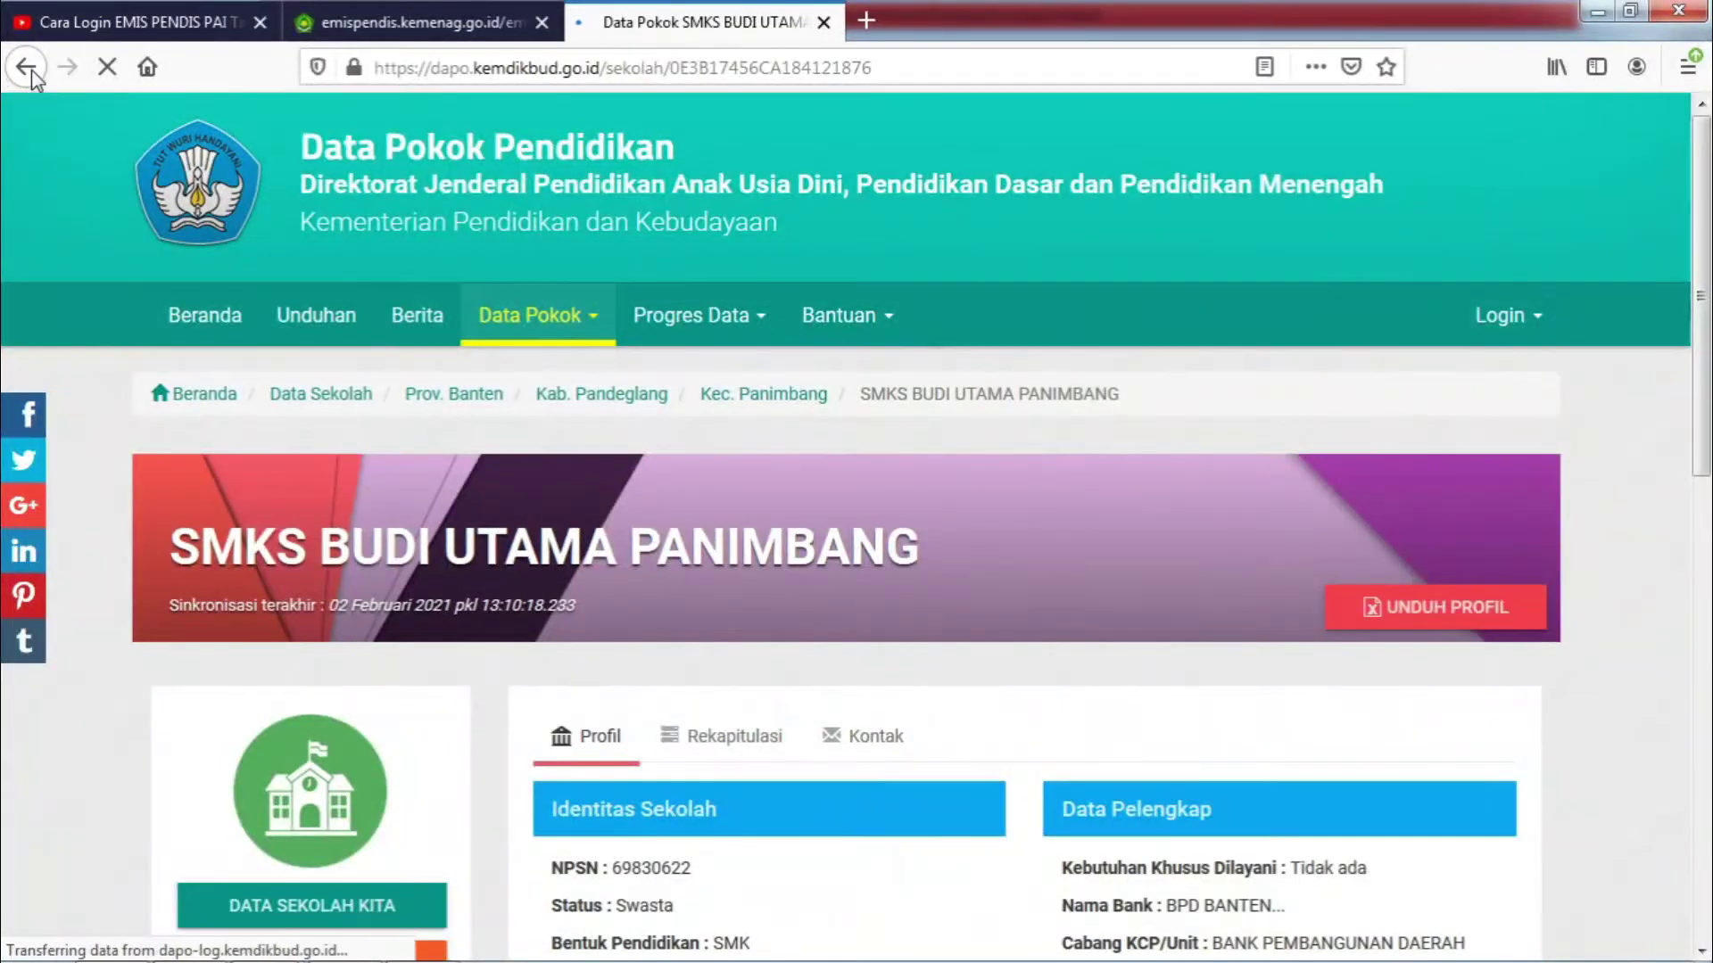
scroll(694, 642, down, 5)
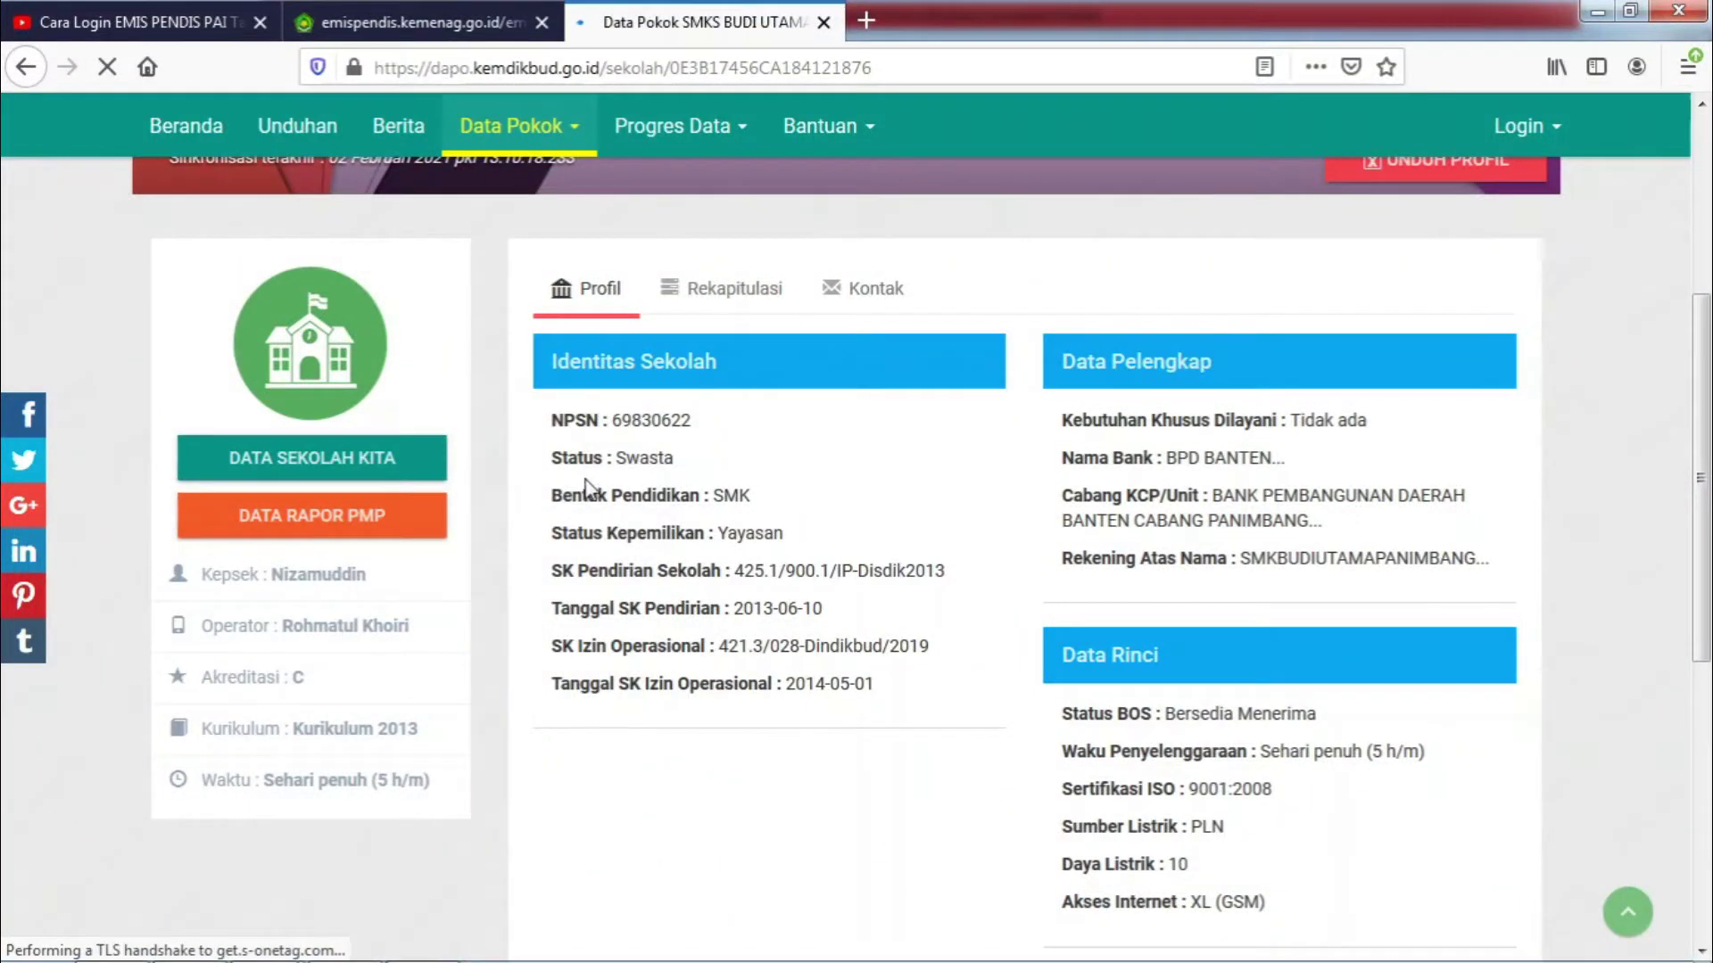
drag(612, 420, 694, 421)
right_click(647, 429)
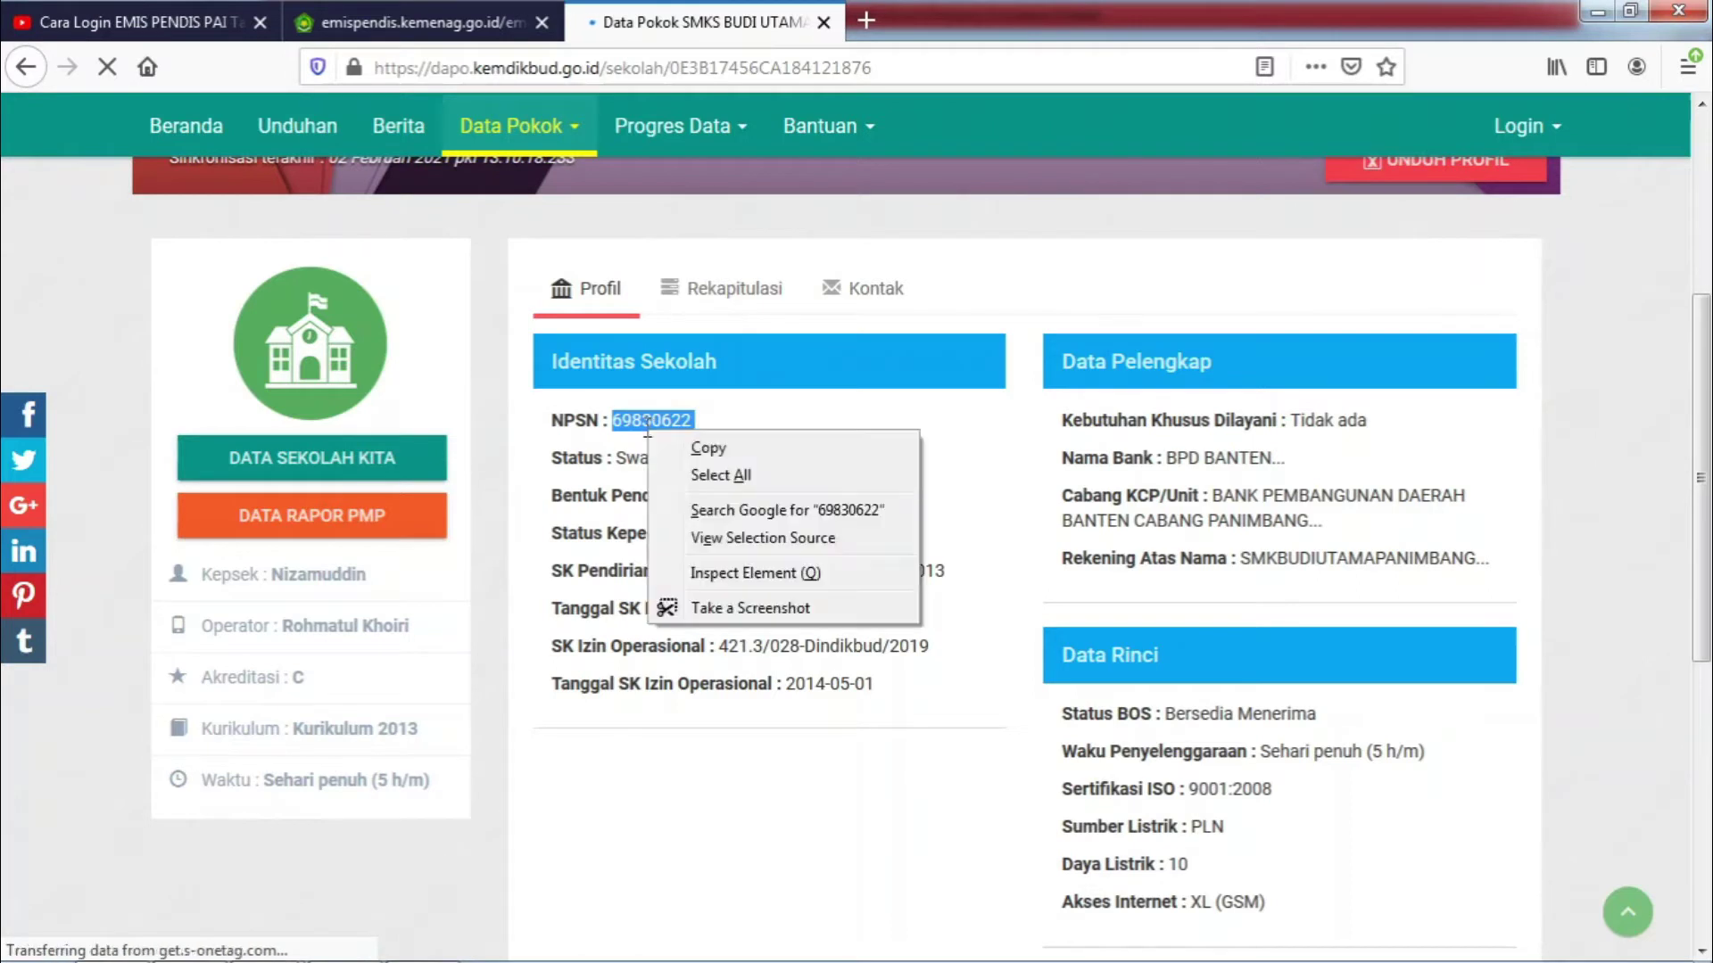
click(711, 449)
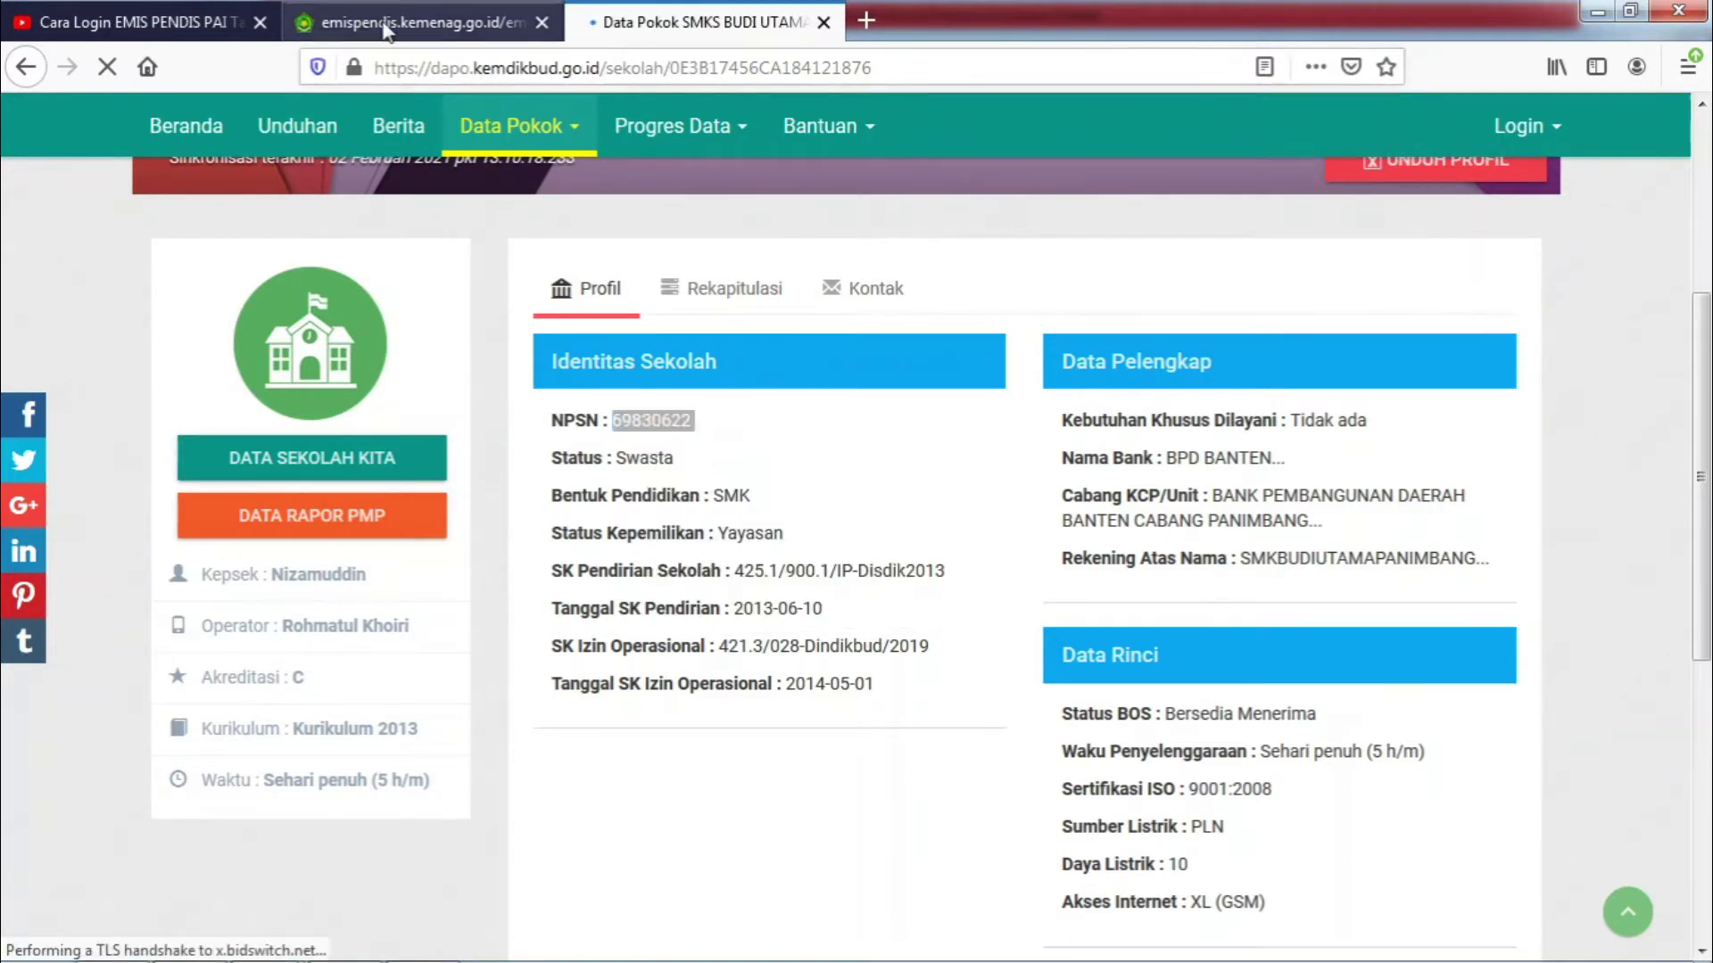
Return to the EMIS PAI login form, choose SEKOLAH as the login type and paste the copied NPSN as username
click(386, 23)
click(714, 426)
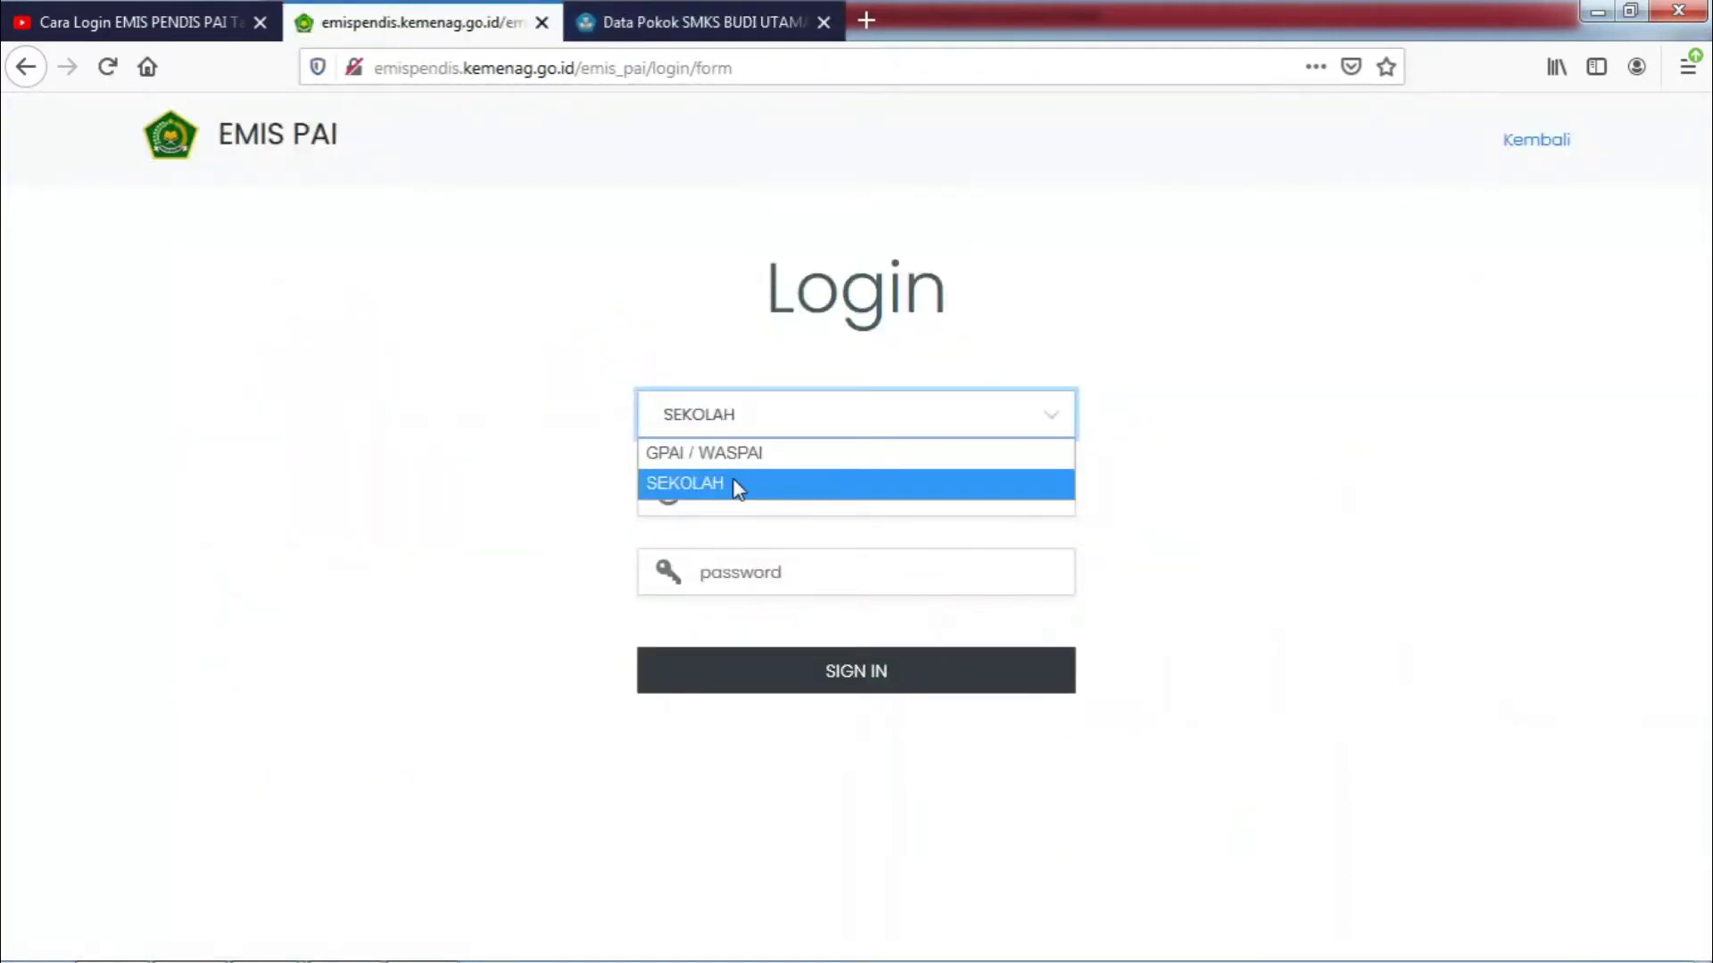
click(735, 482)
click(742, 504)
key(ctrl+v)
Enter the school account password and sign in to EMIS PAI
click(676, 589)
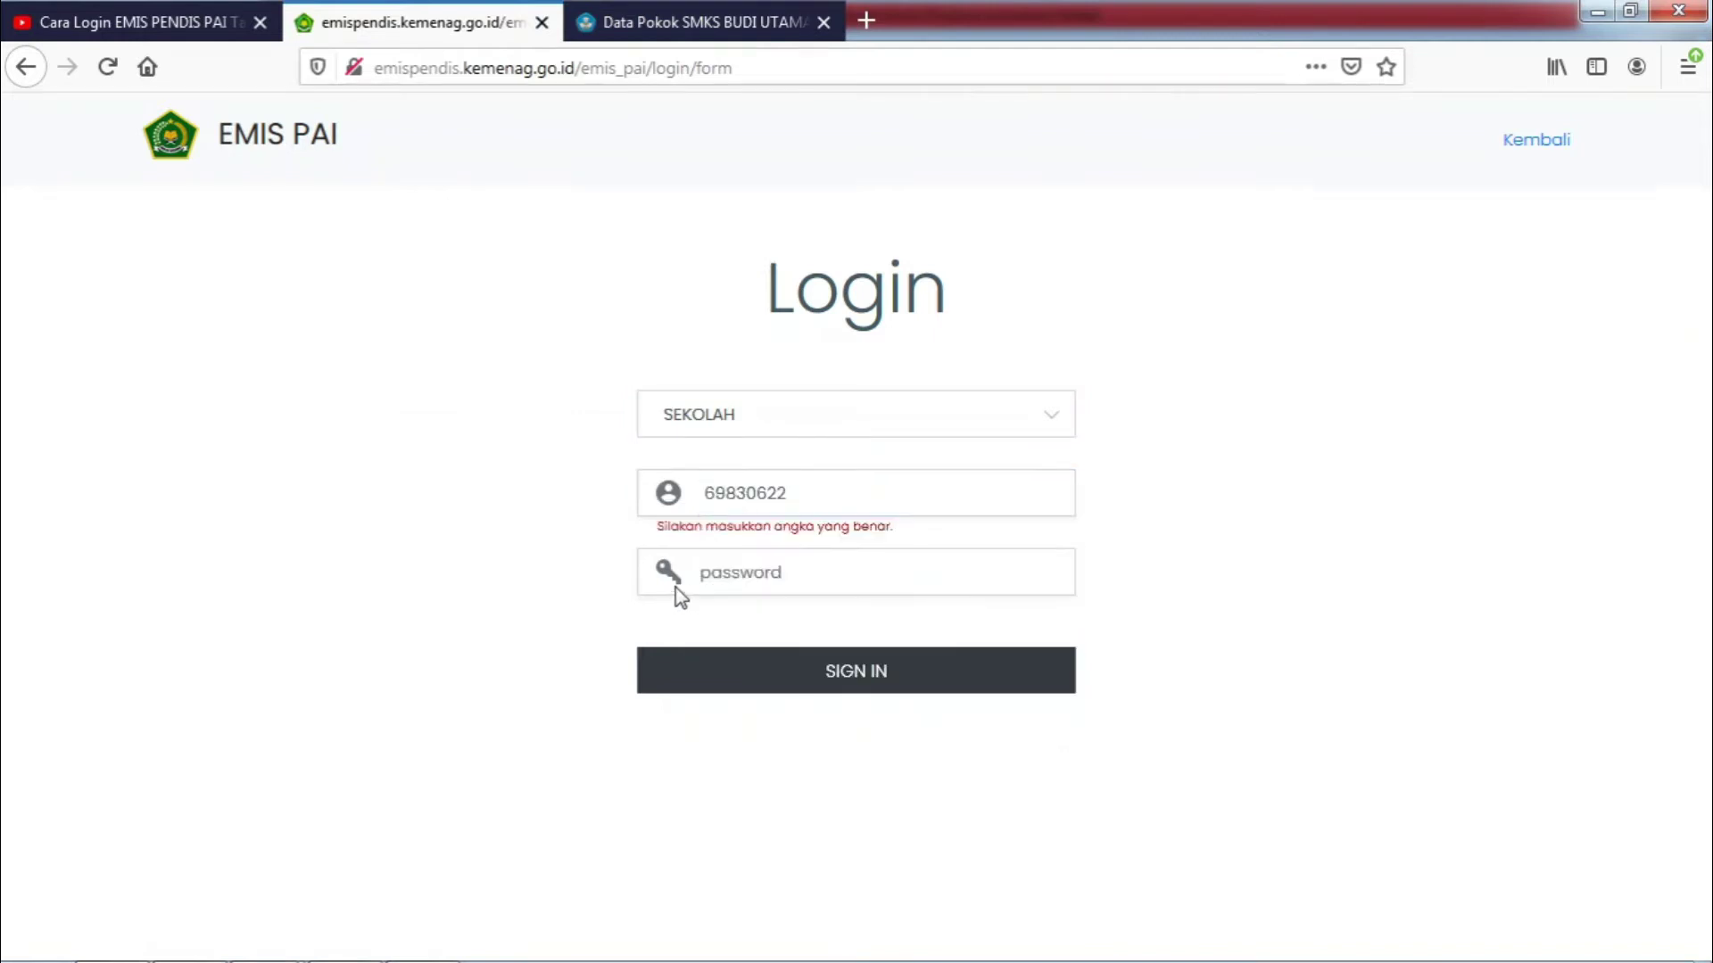
click(738, 573)
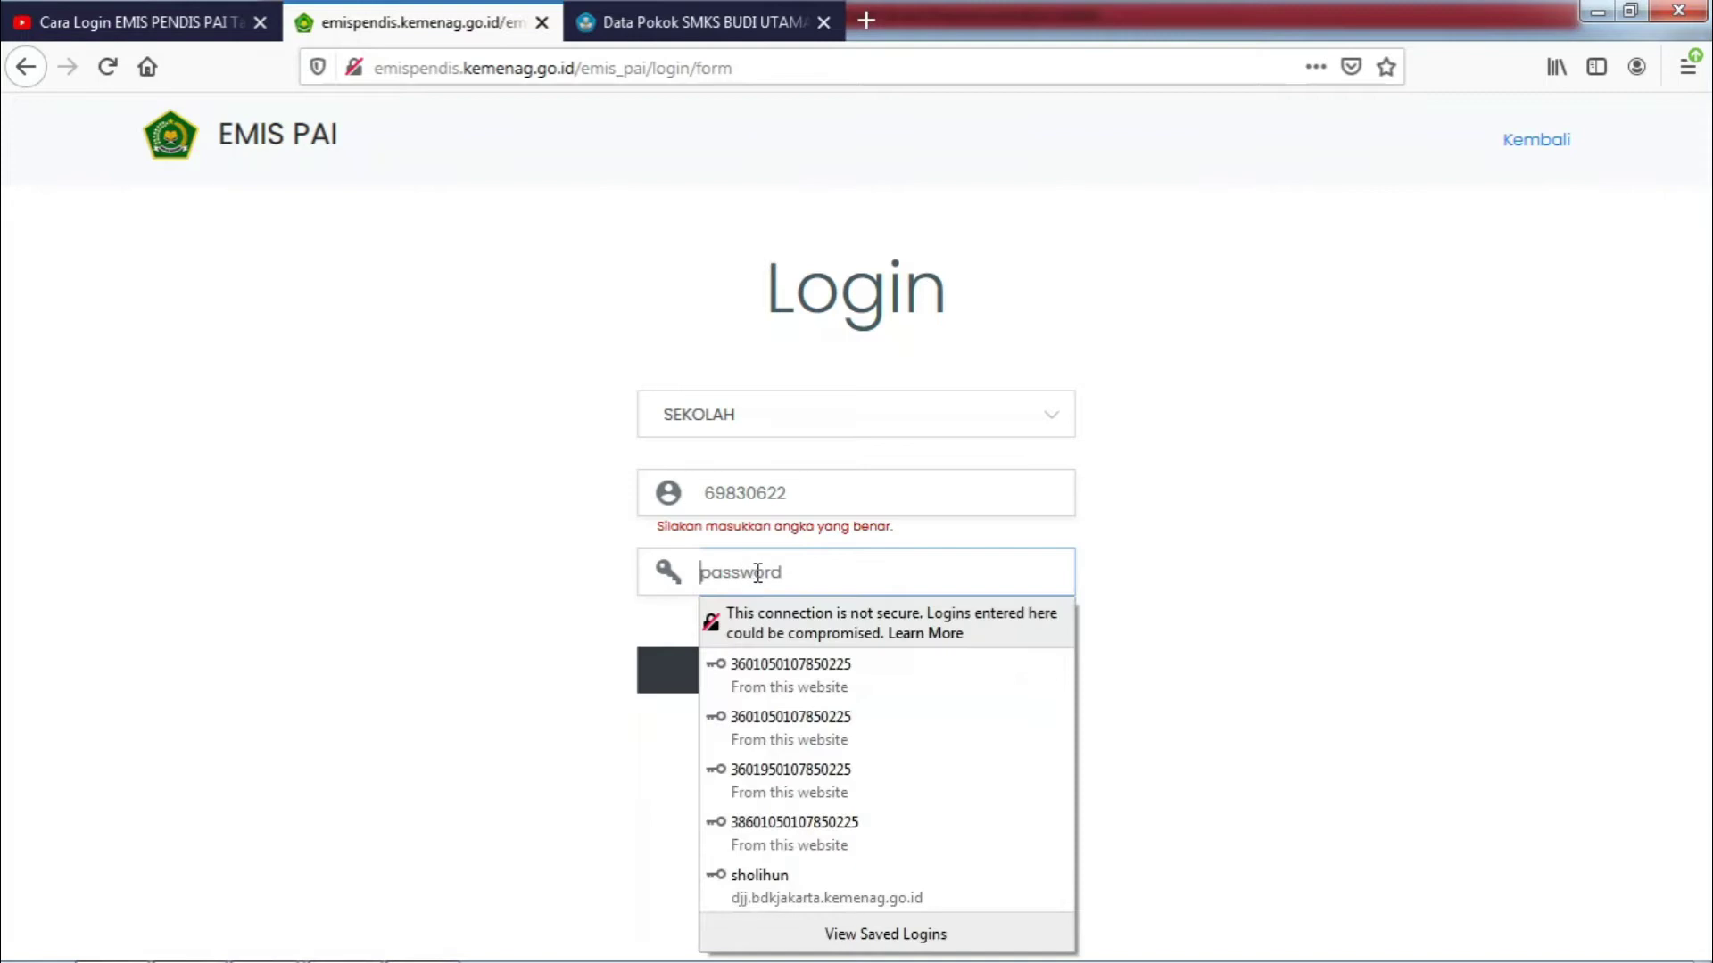
key(ctrl+v)
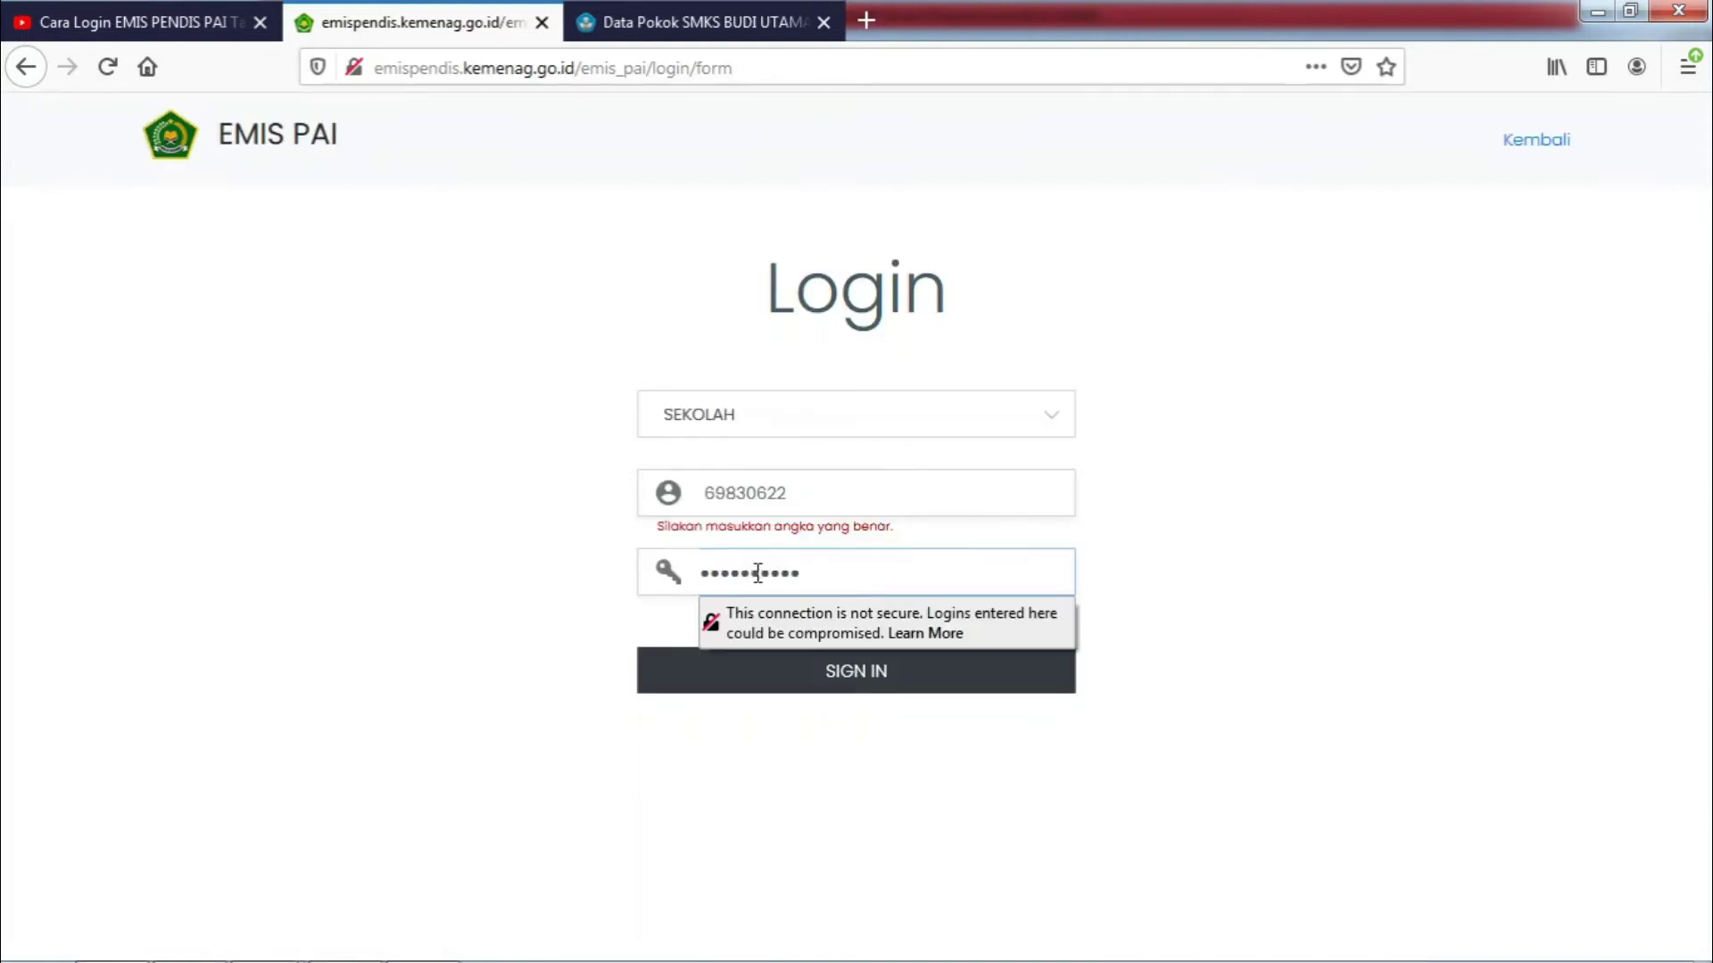
click(890, 650)
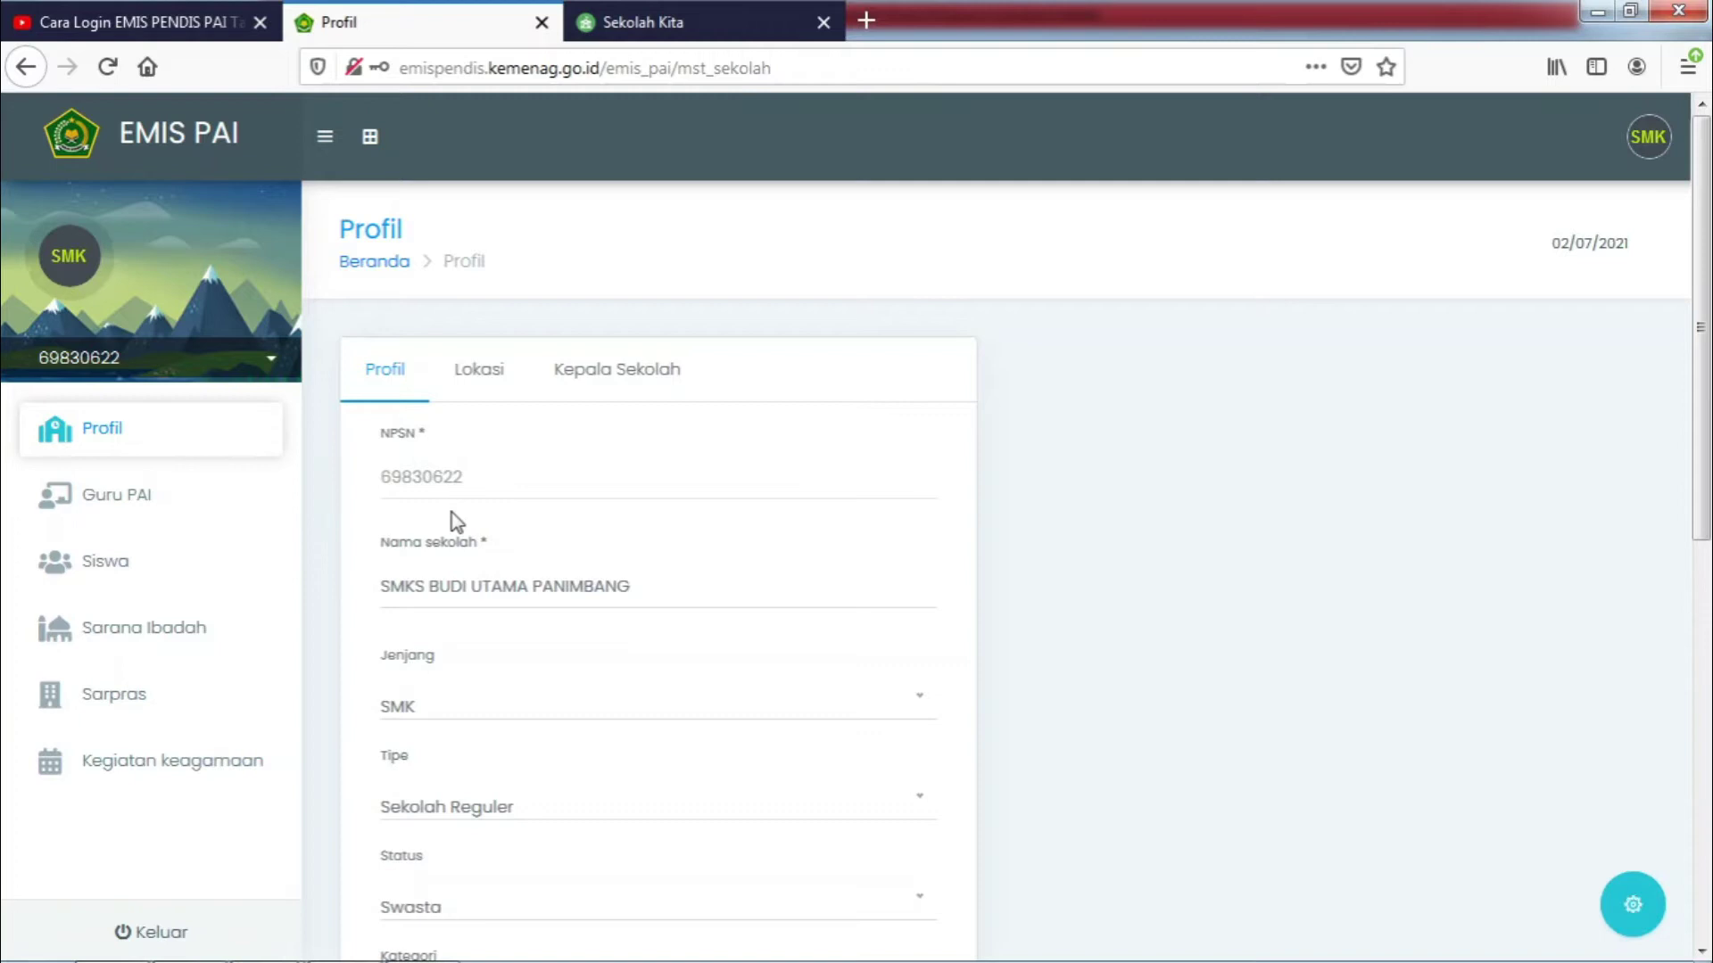
Choose SMK as the Jenjang in the school profile
scroll(375, 517, down, 3)
scroll(500, 461, up, 2)
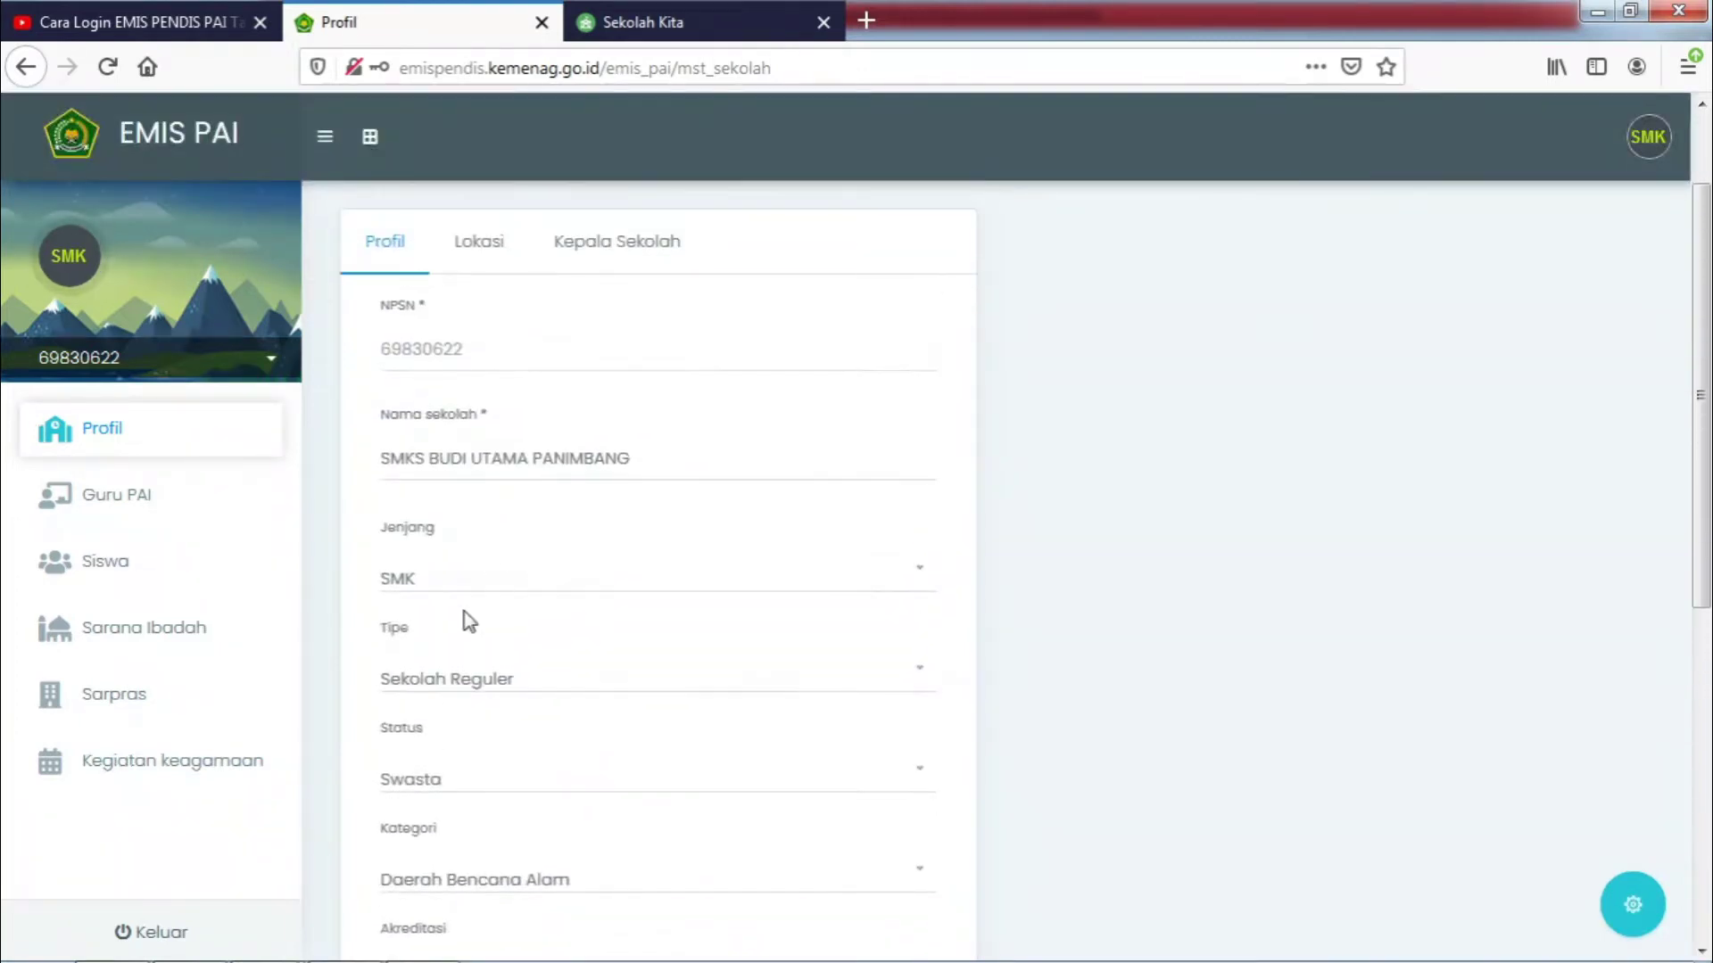
click(928, 584)
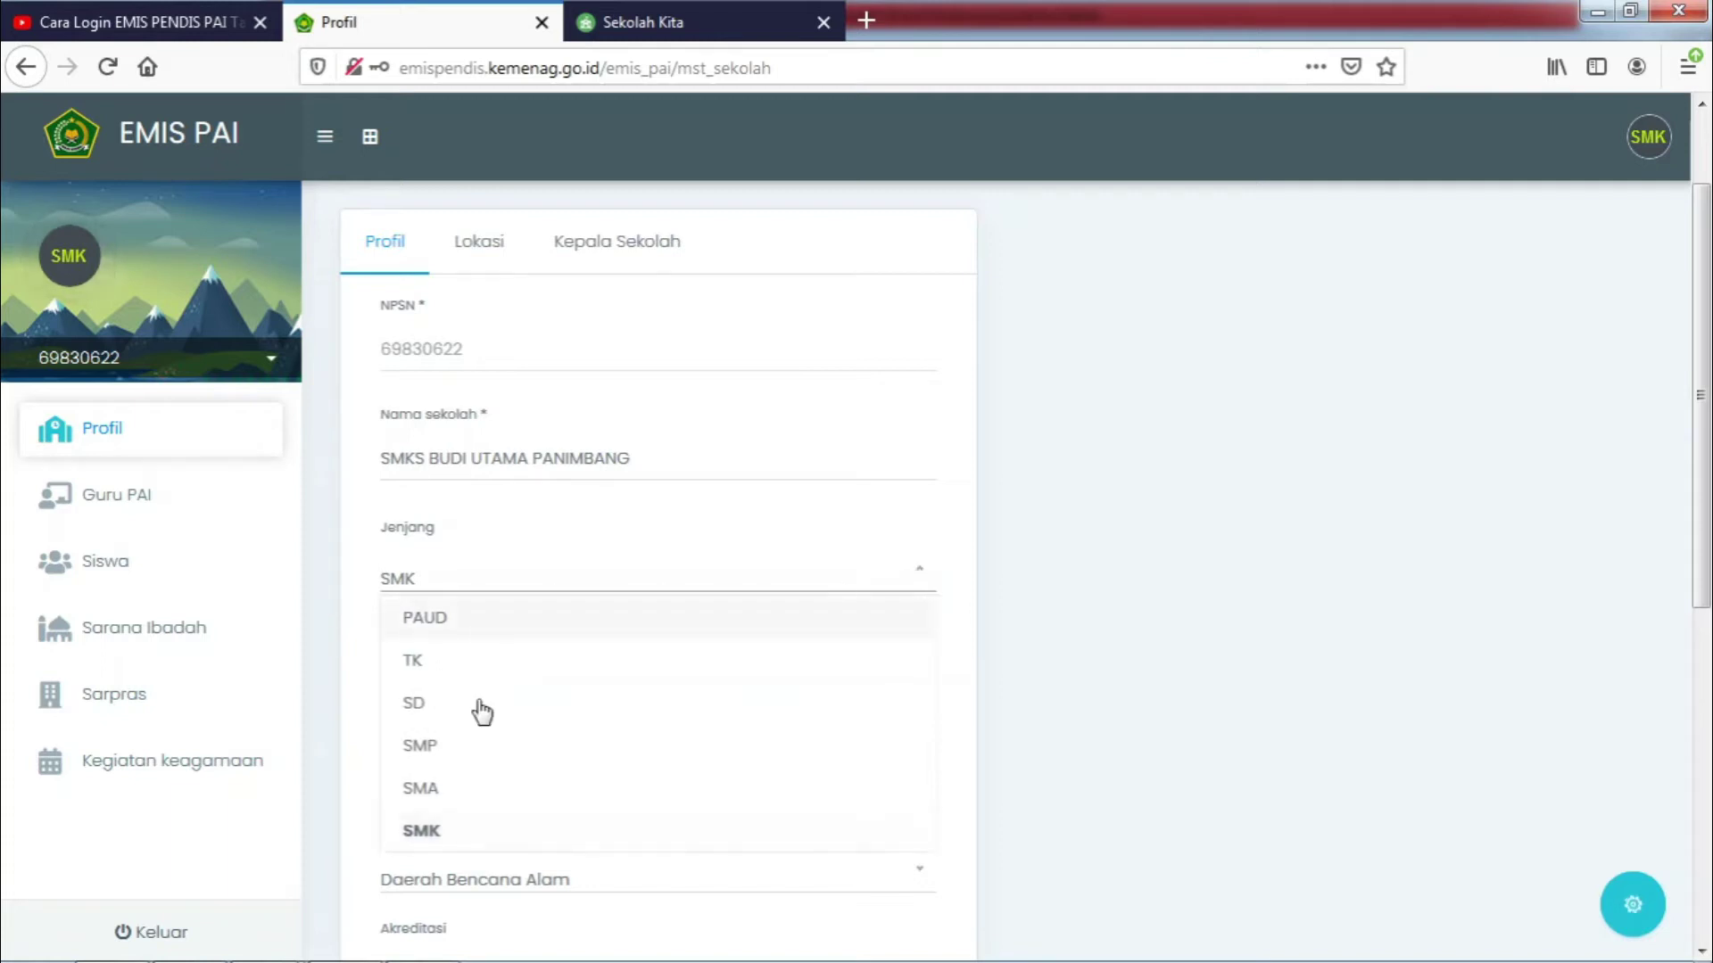
click(451, 833)
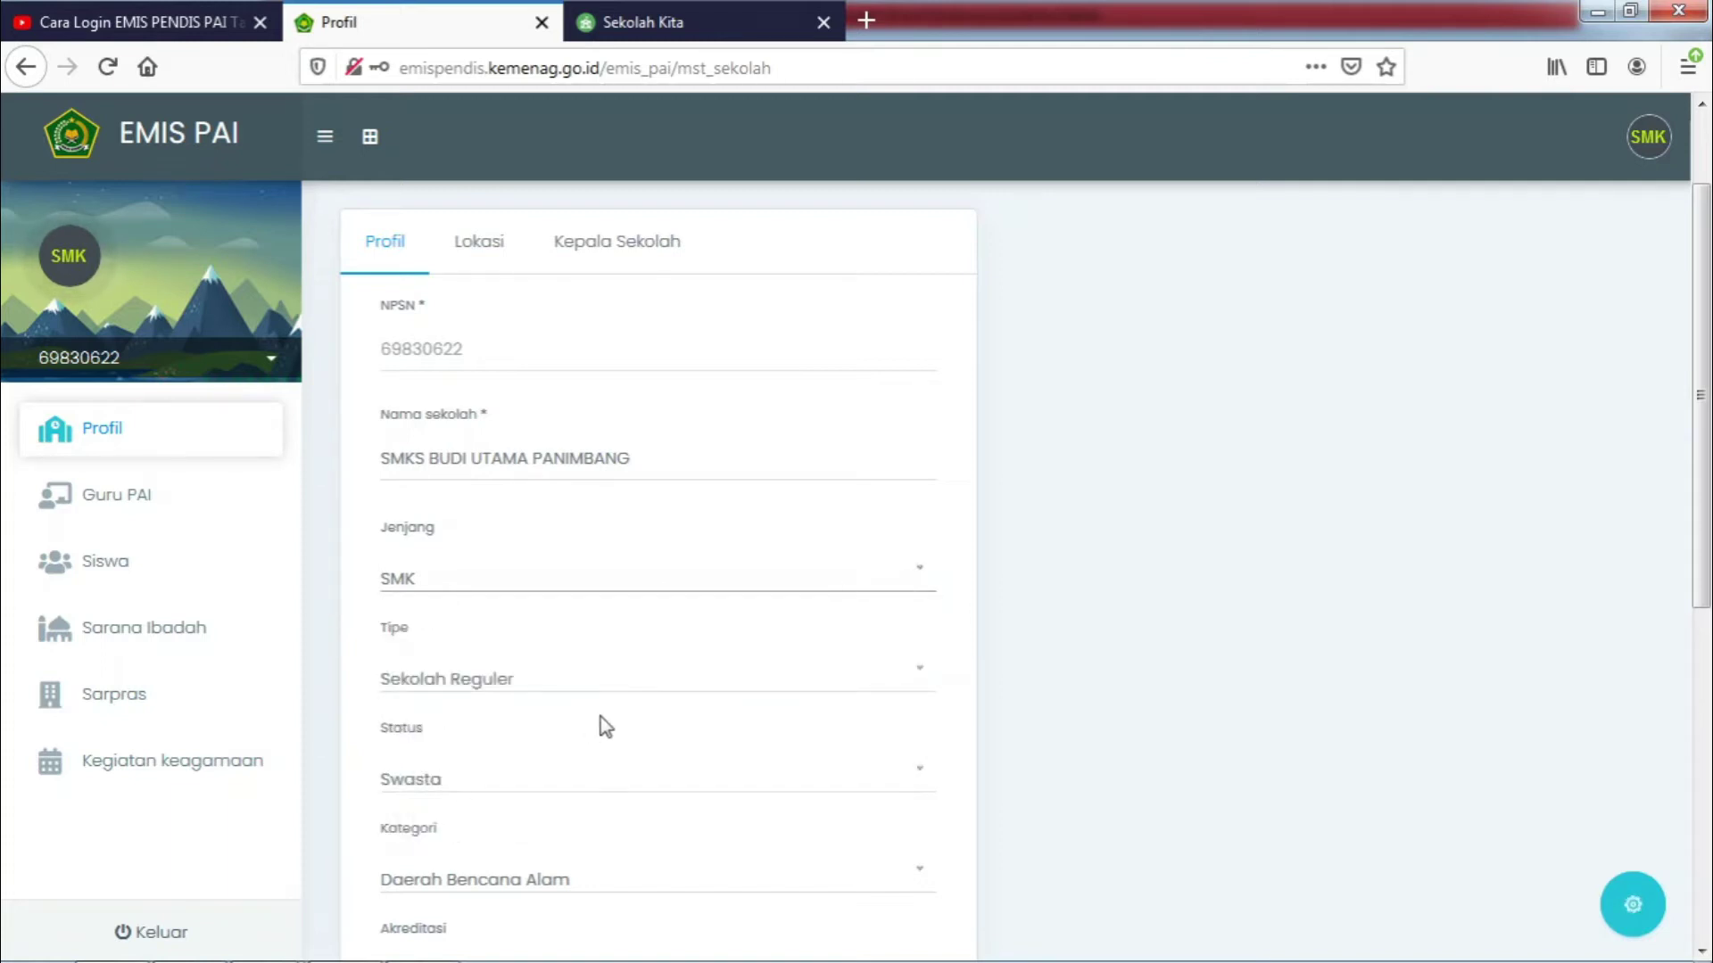
Look through the available Tipe and Status options in the school profile without changing either selection
scroll(606, 724, down, 3)
click(916, 562)
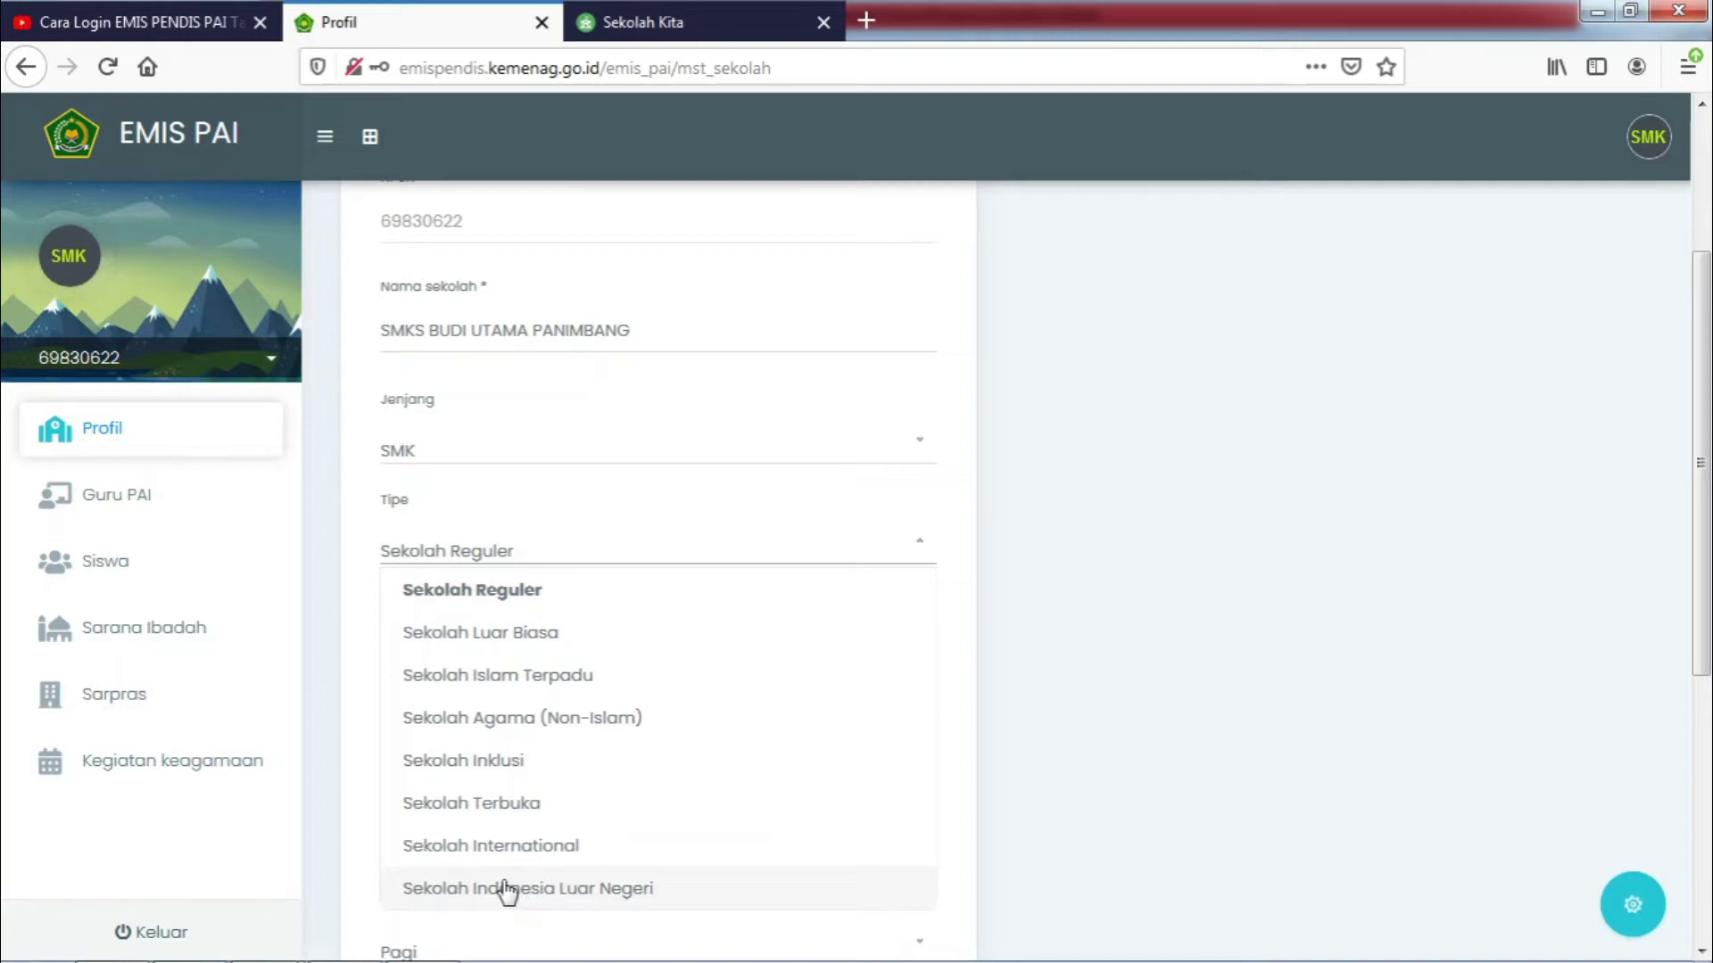
click(999, 657)
scroll(928, 678, down, 2)
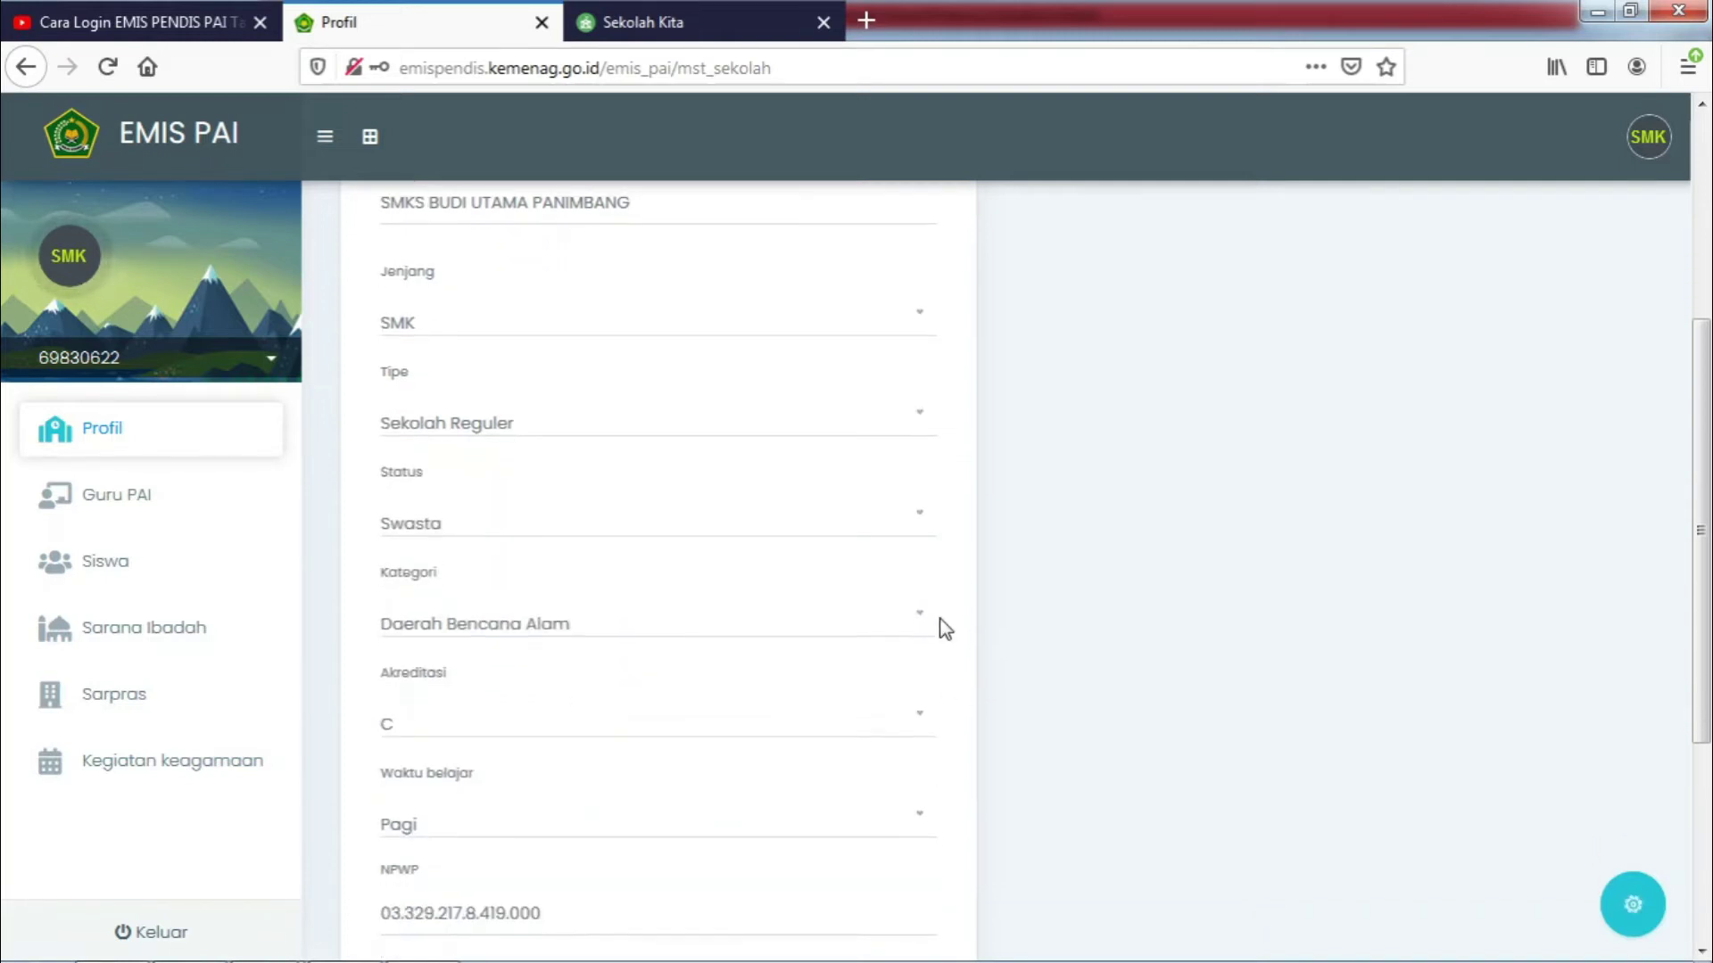
click(924, 536)
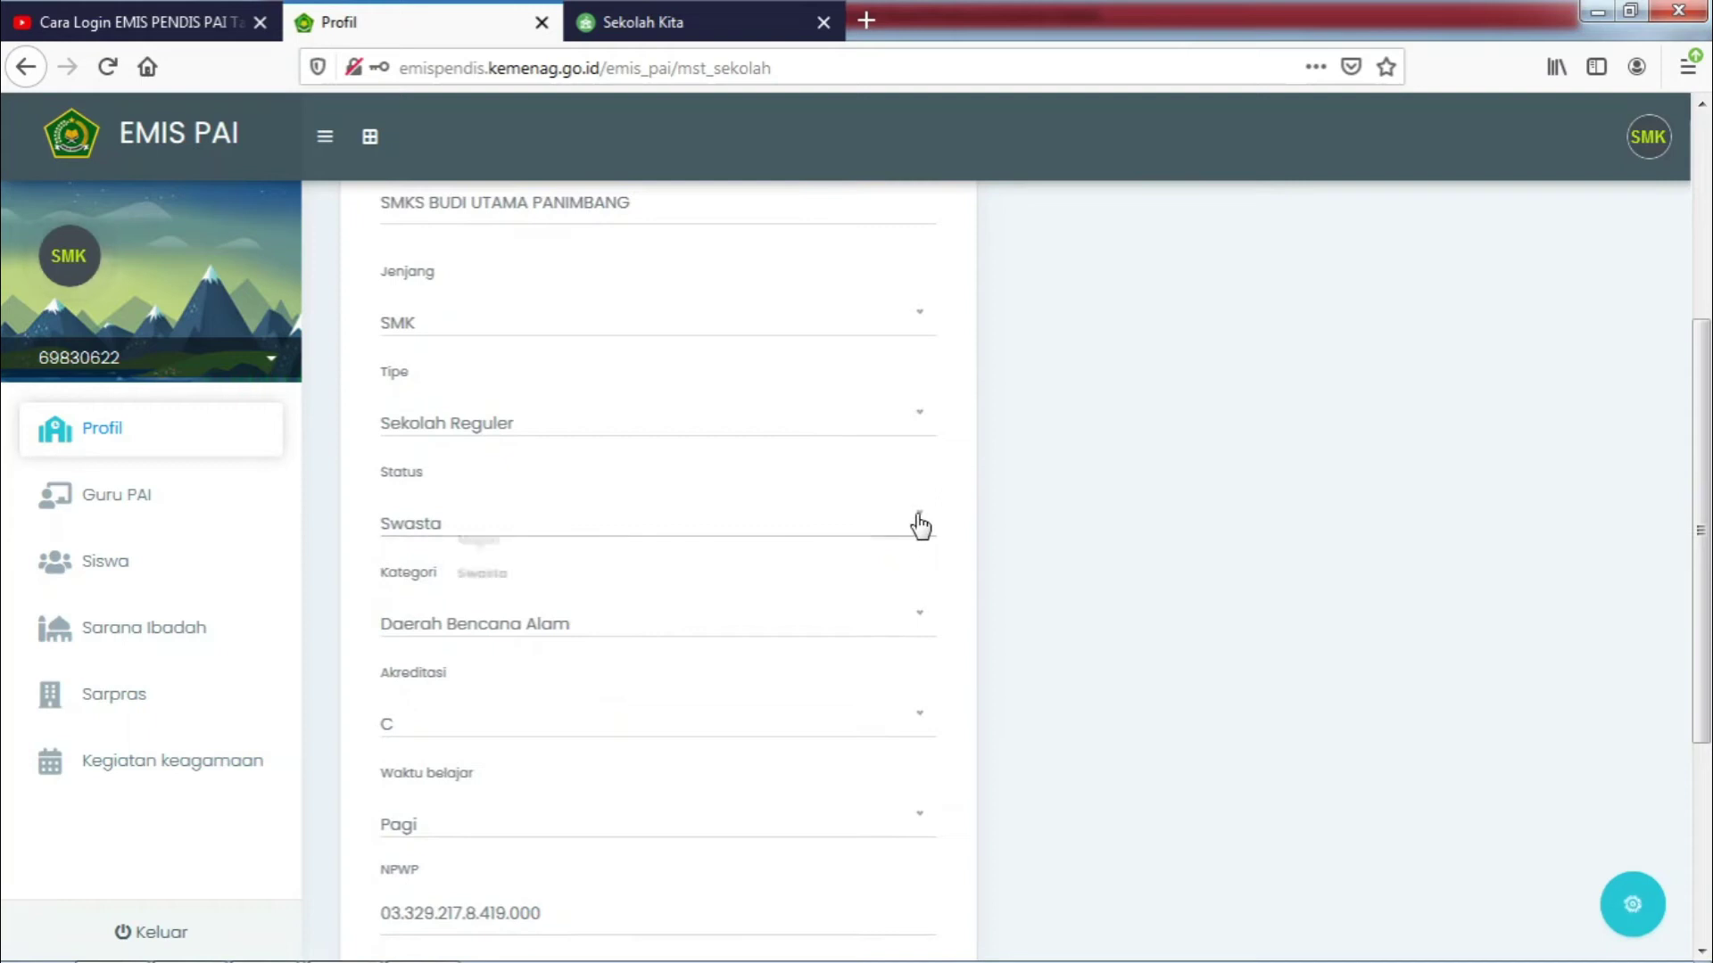
click(1049, 544)
Choose Daerah Bencana Alam as the Kategori and submit the school profile
click(922, 626)
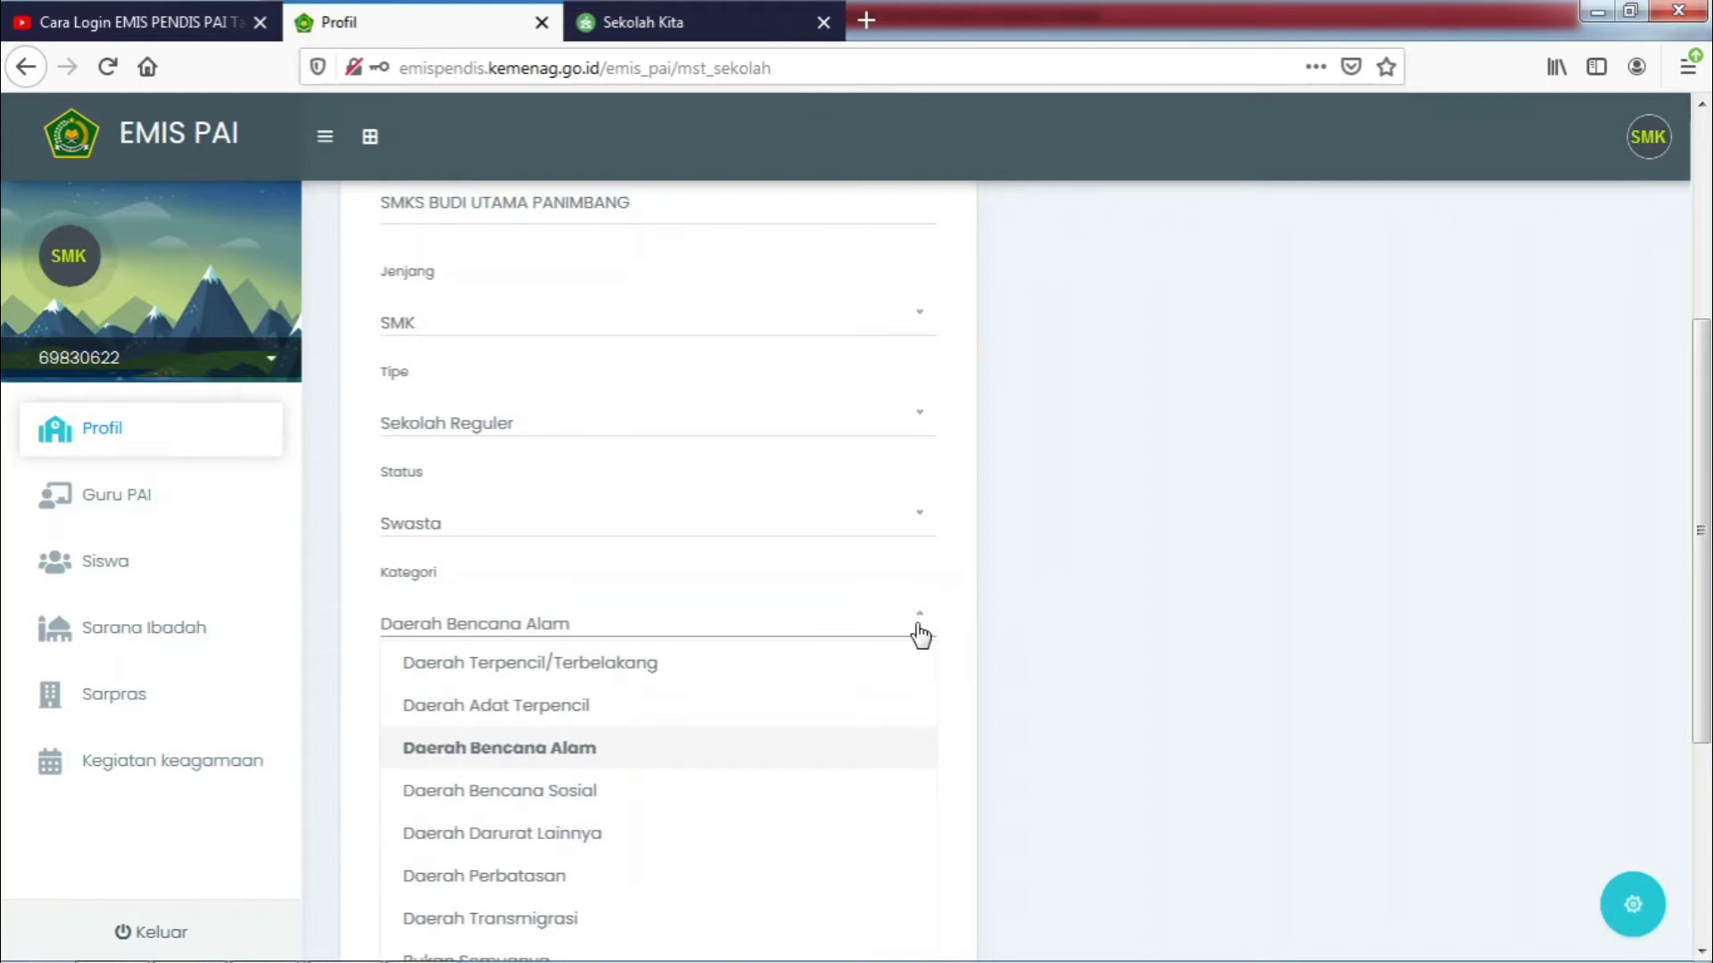
click(544, 759)
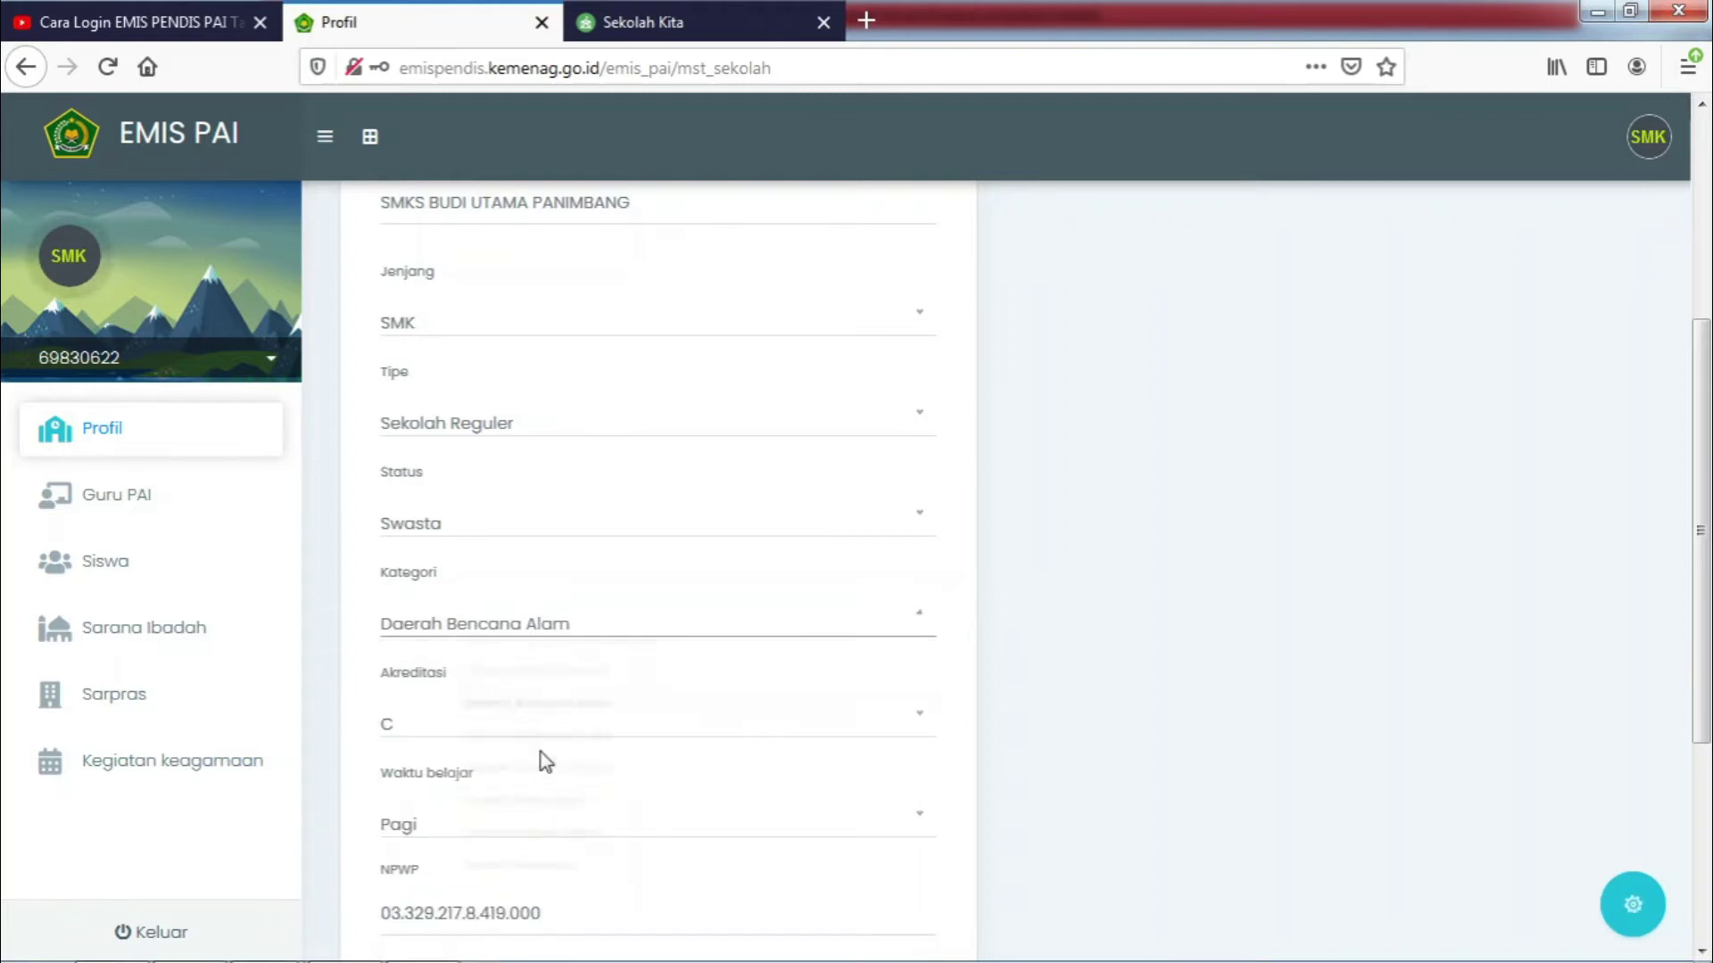
scroll(776, 695, down, 2)
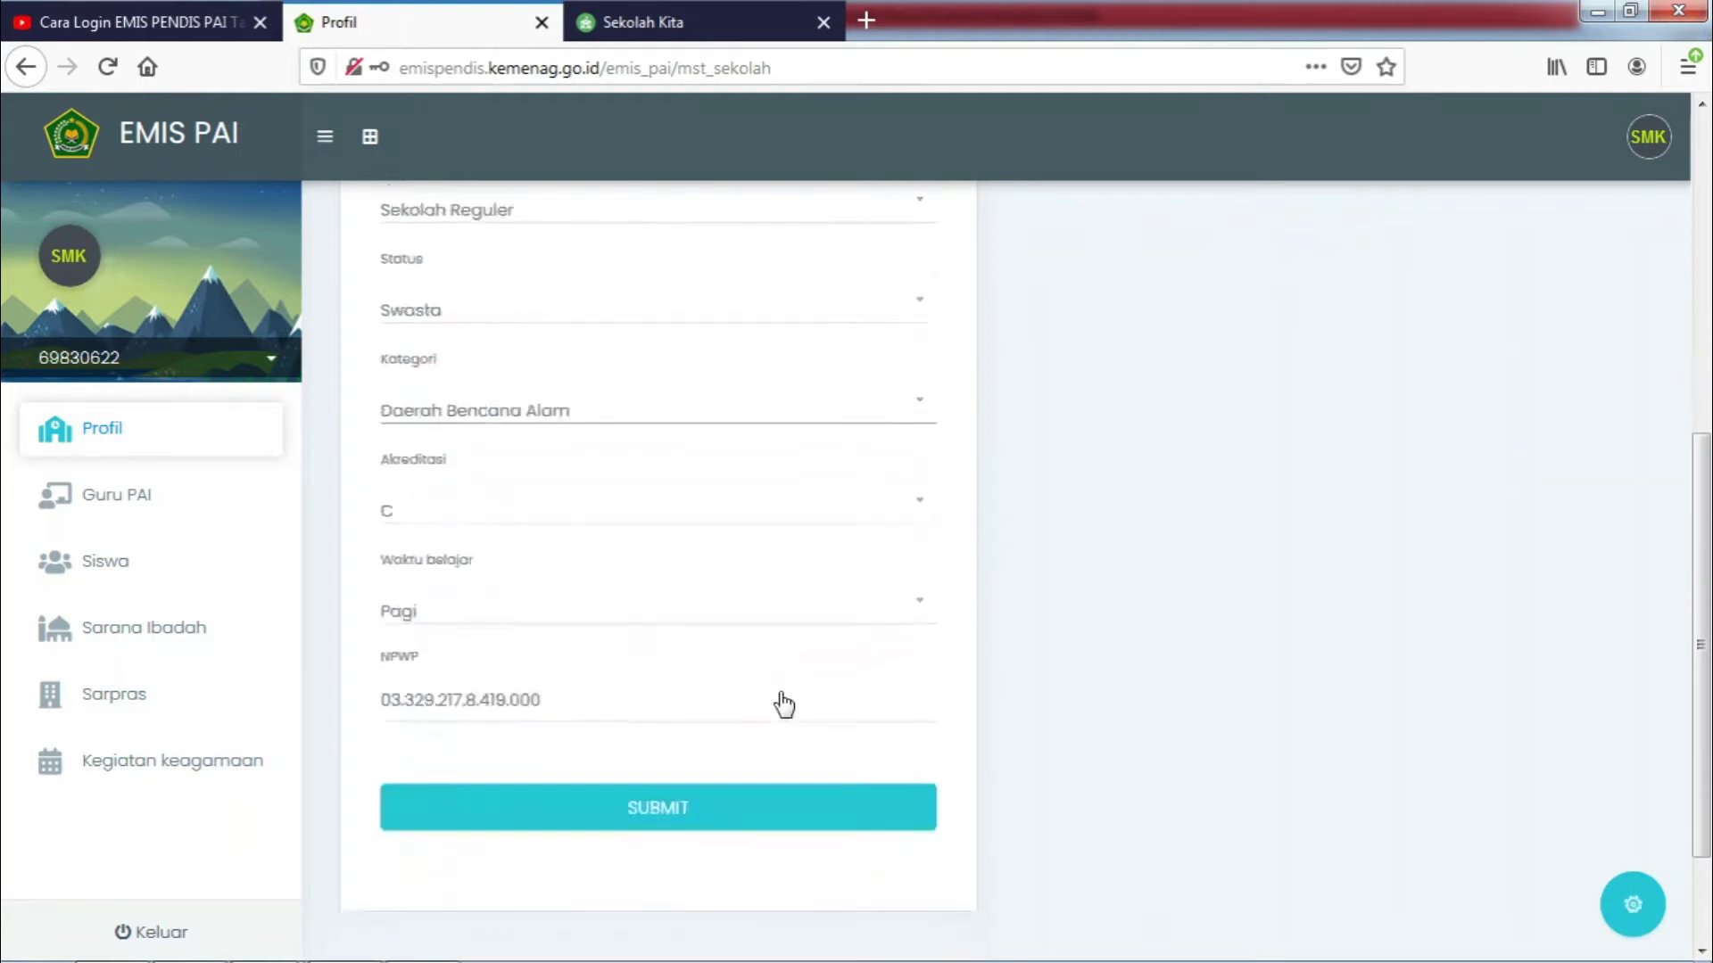
scroll(783, 705, down, 1)
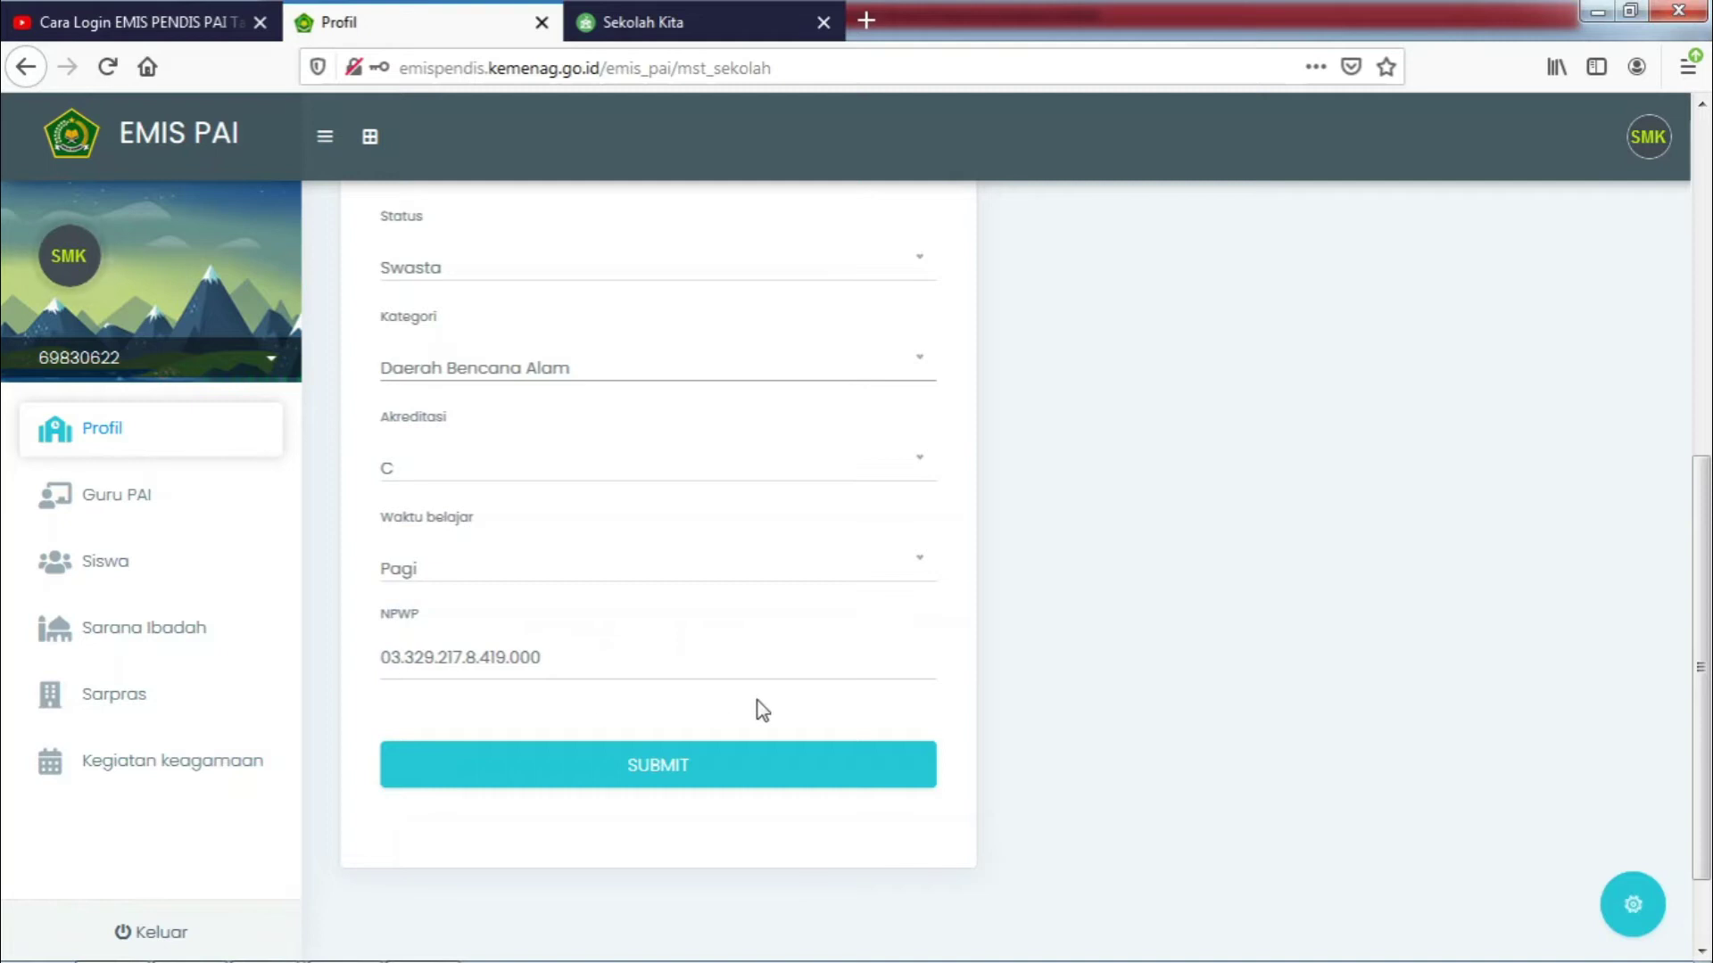
click(644, 767)
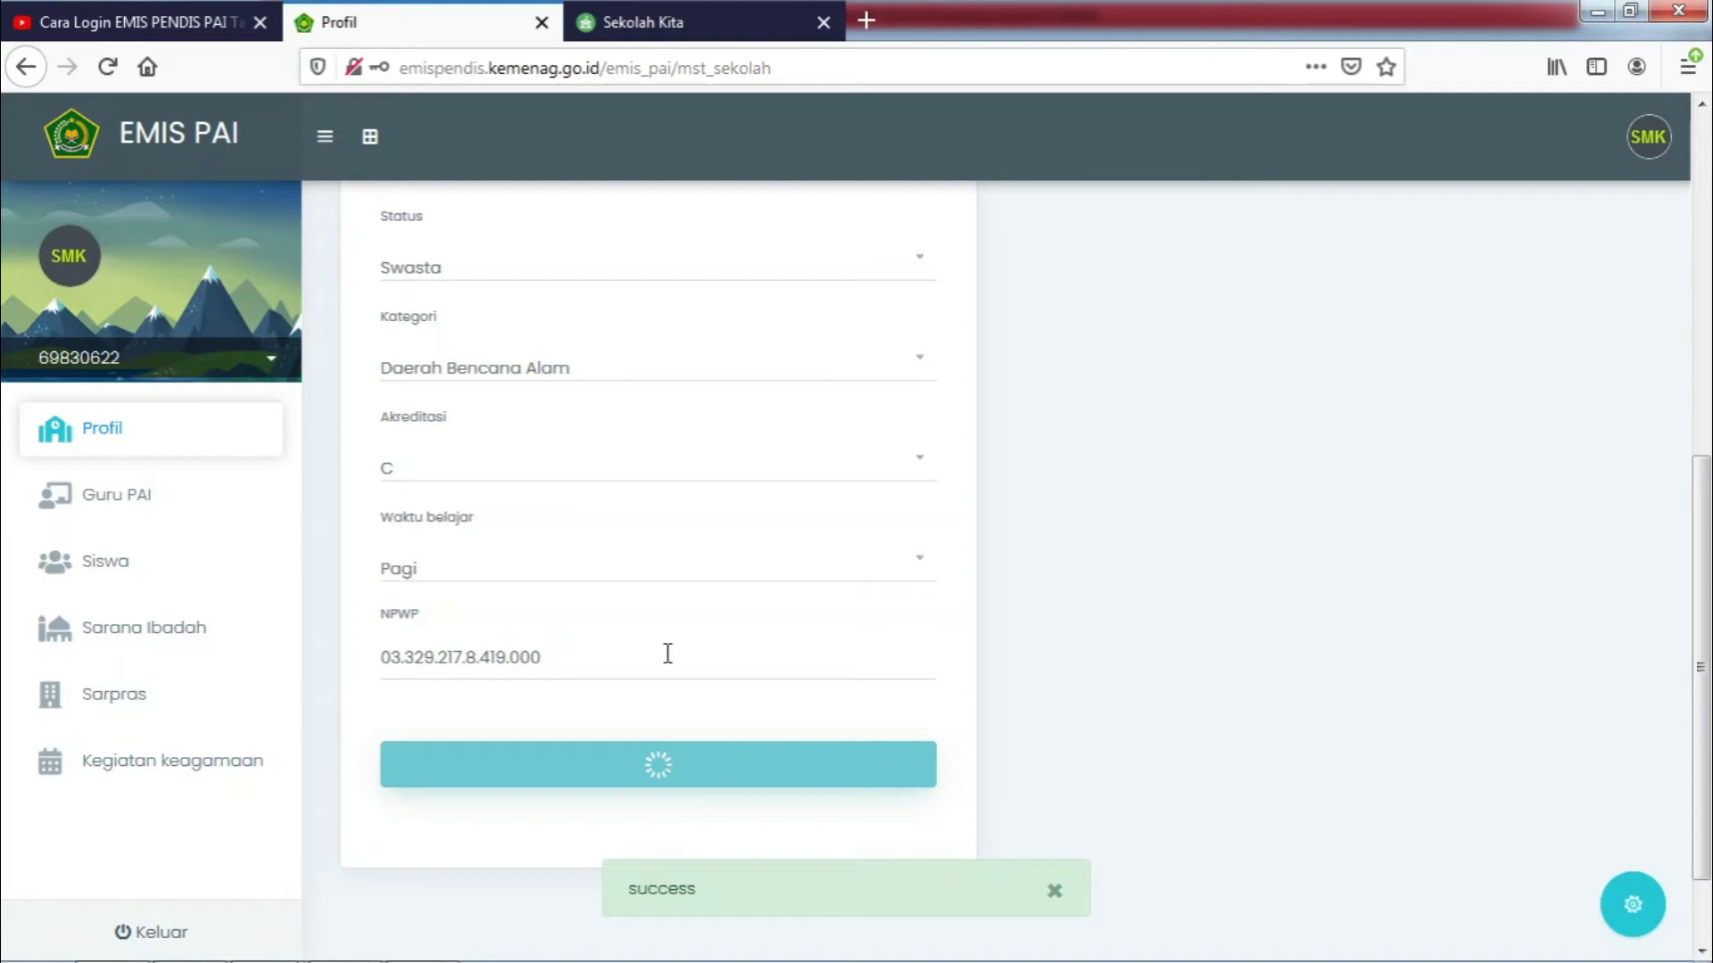
Review the school's Lokasi data from Jalan through Longitude and submit it
scroll(672, 656, up, 7)
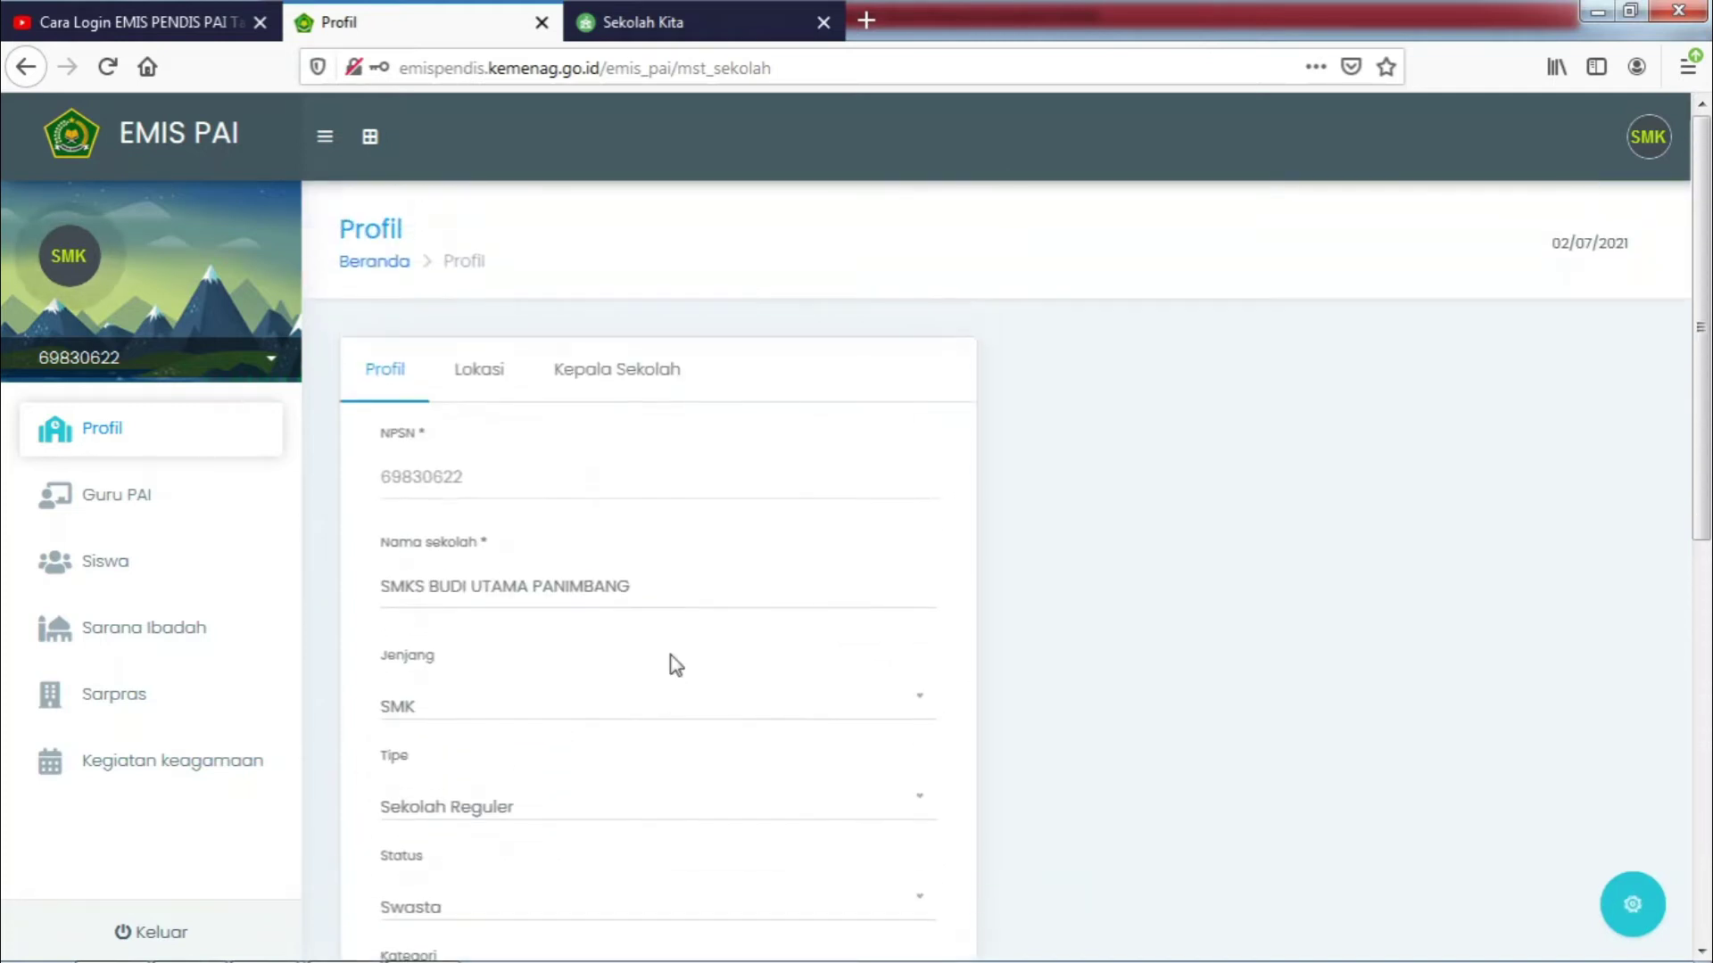
click(473, 382)
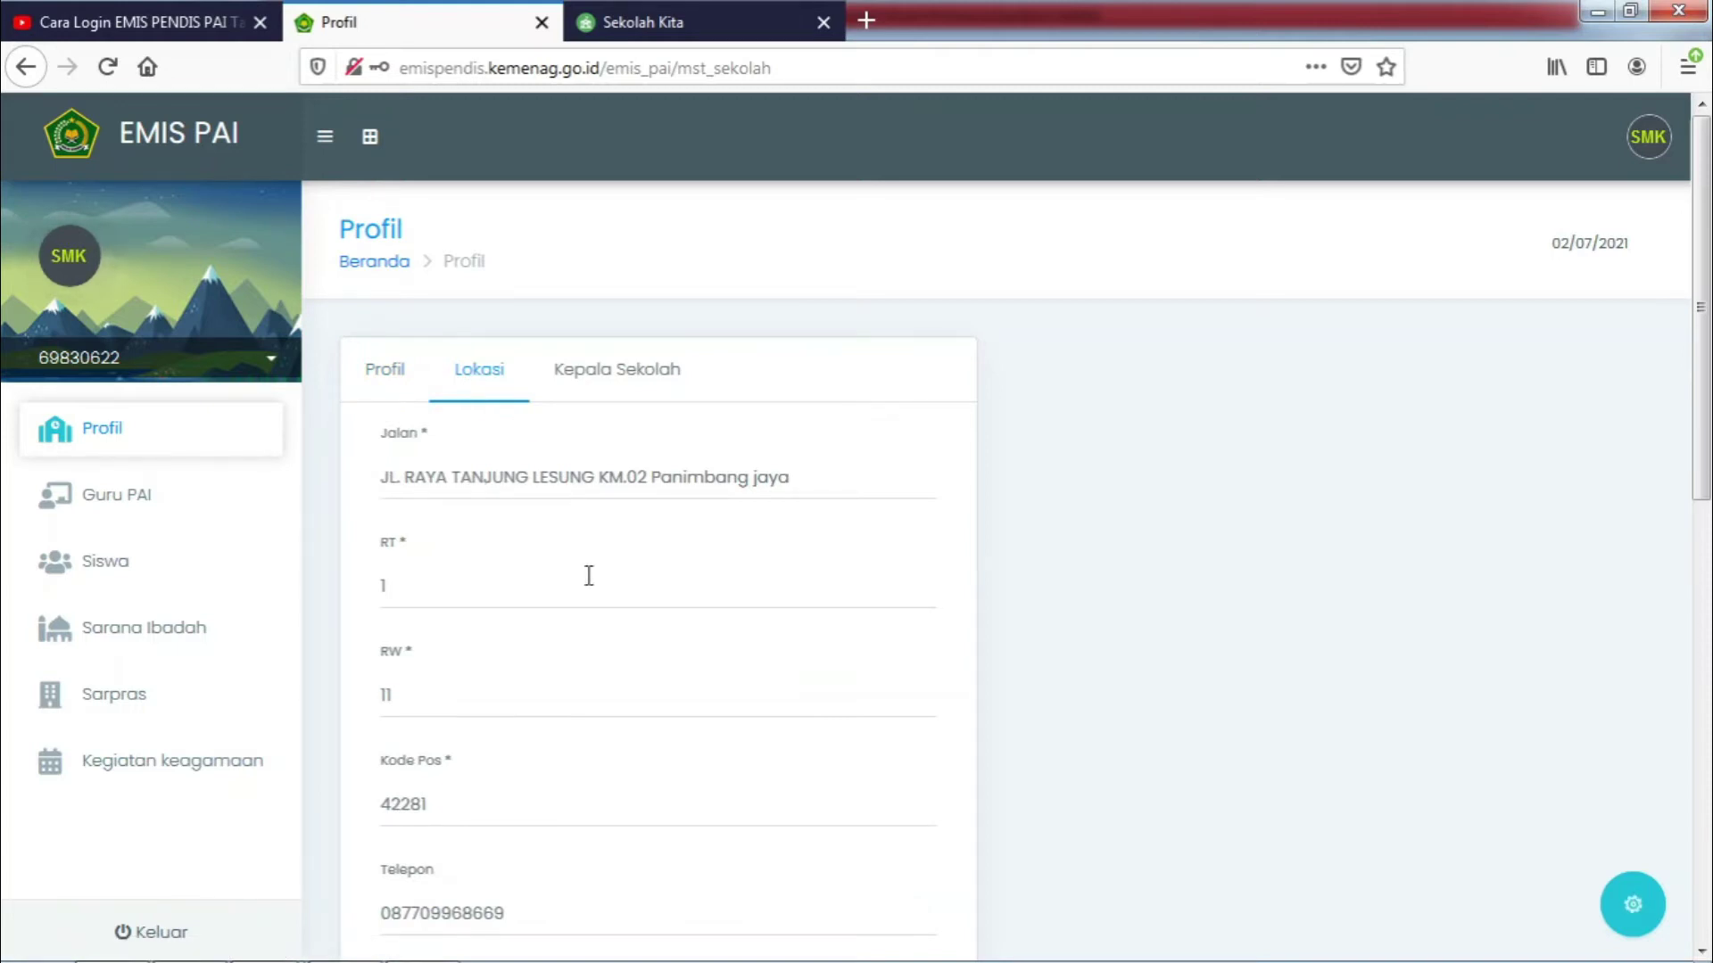
scroll(566, 696, down, 3)
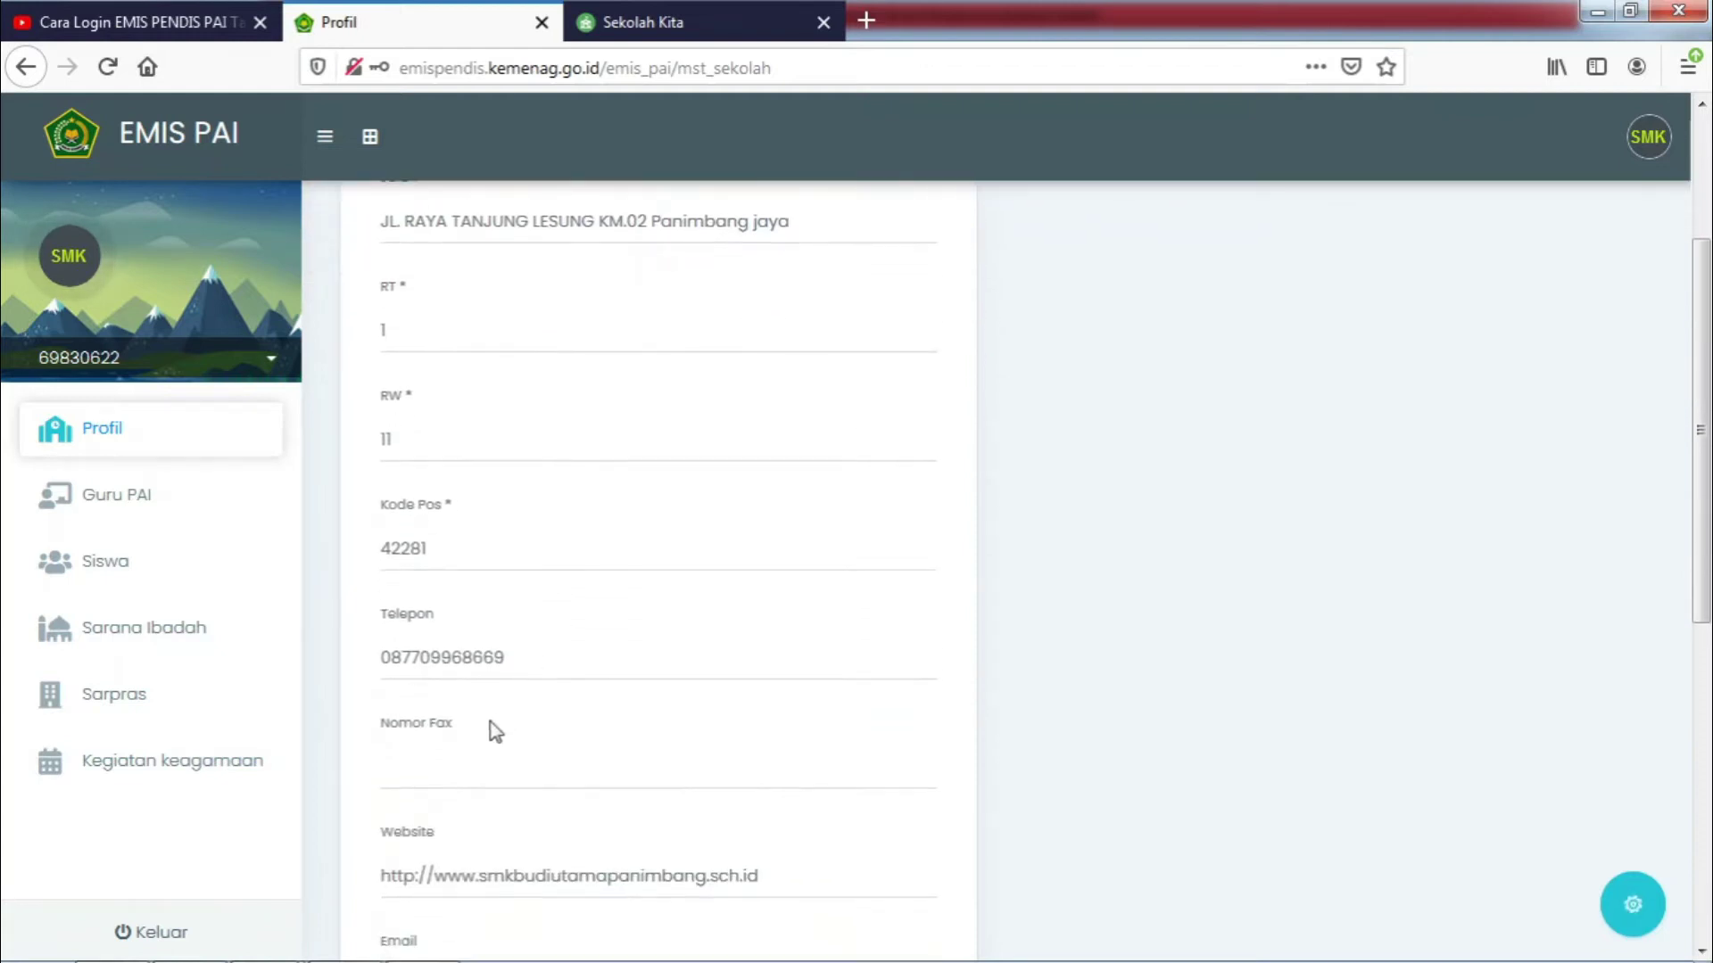
scroll(523, 655, down, 3)
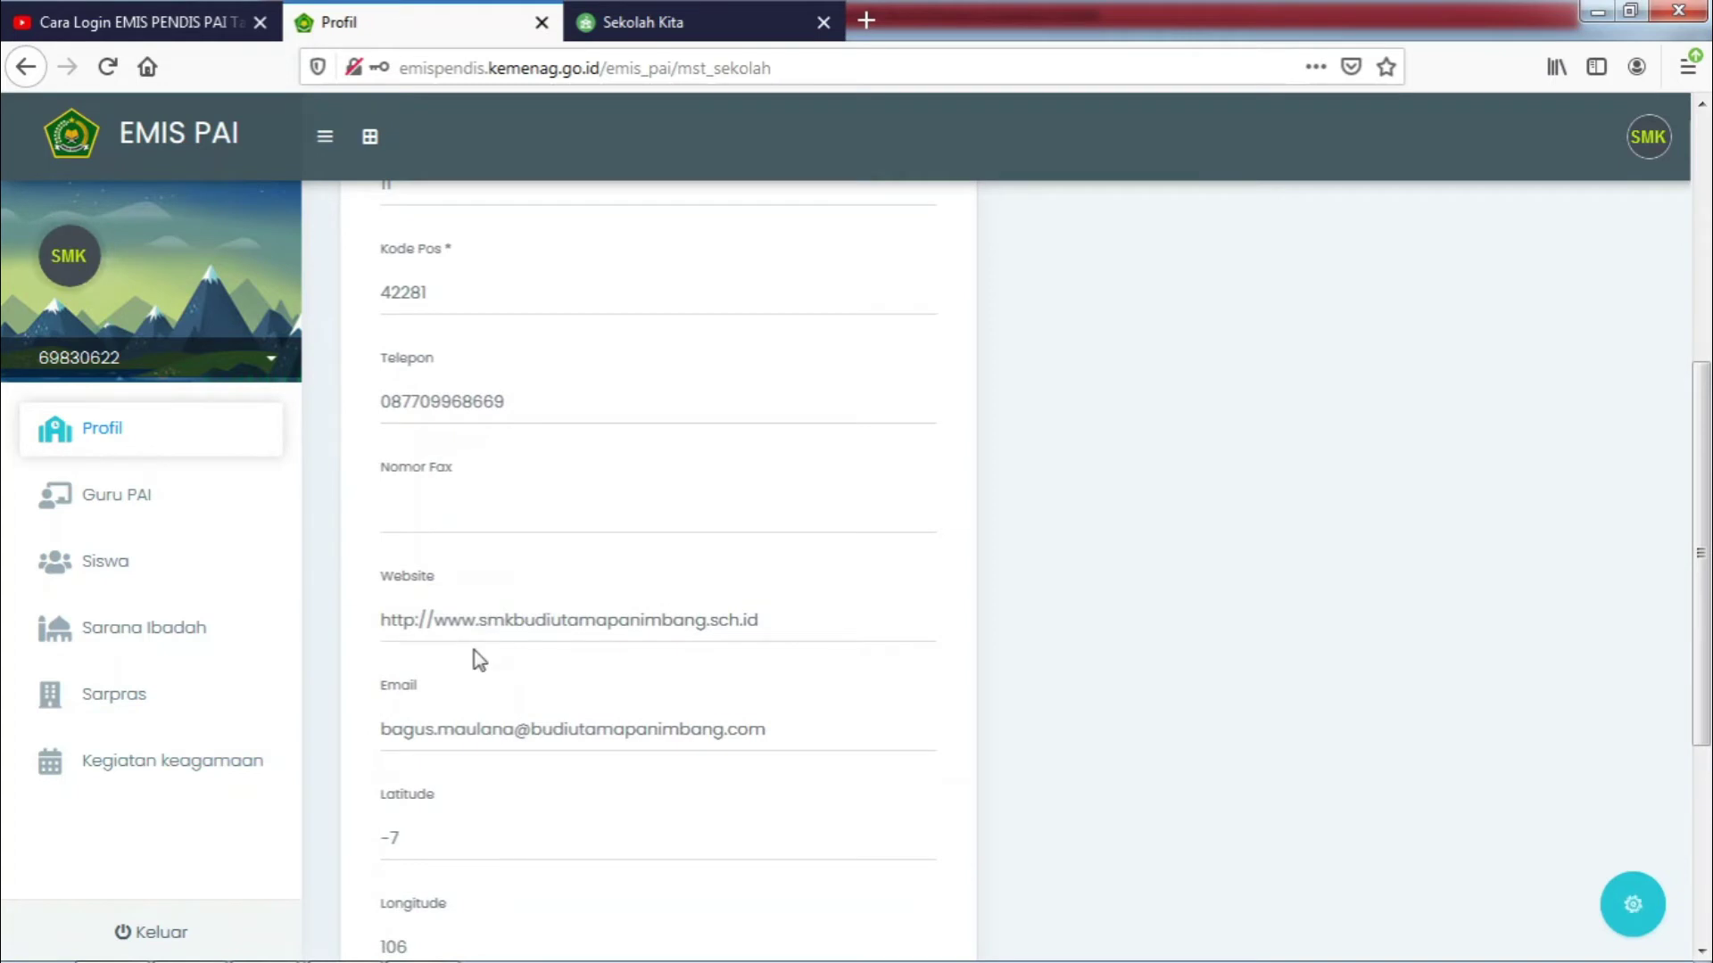
scroll(487, 709, down, 2)
scroll(497, 707, down, 2)
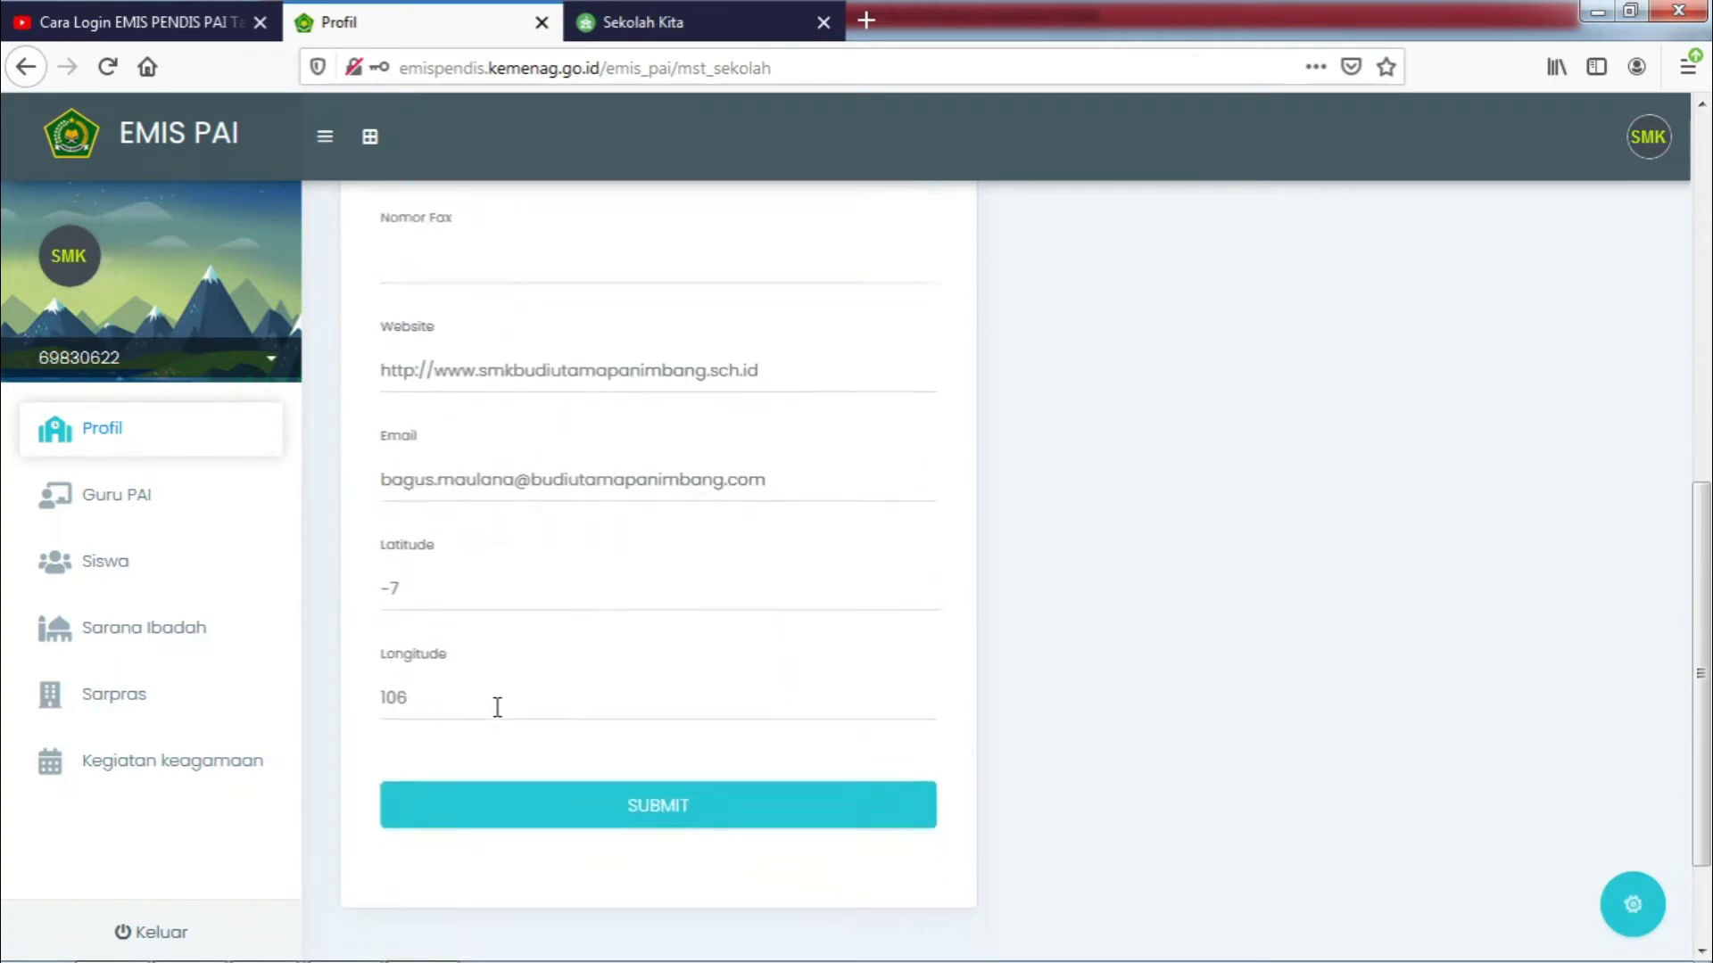
scroll(499, 707, down, 2)
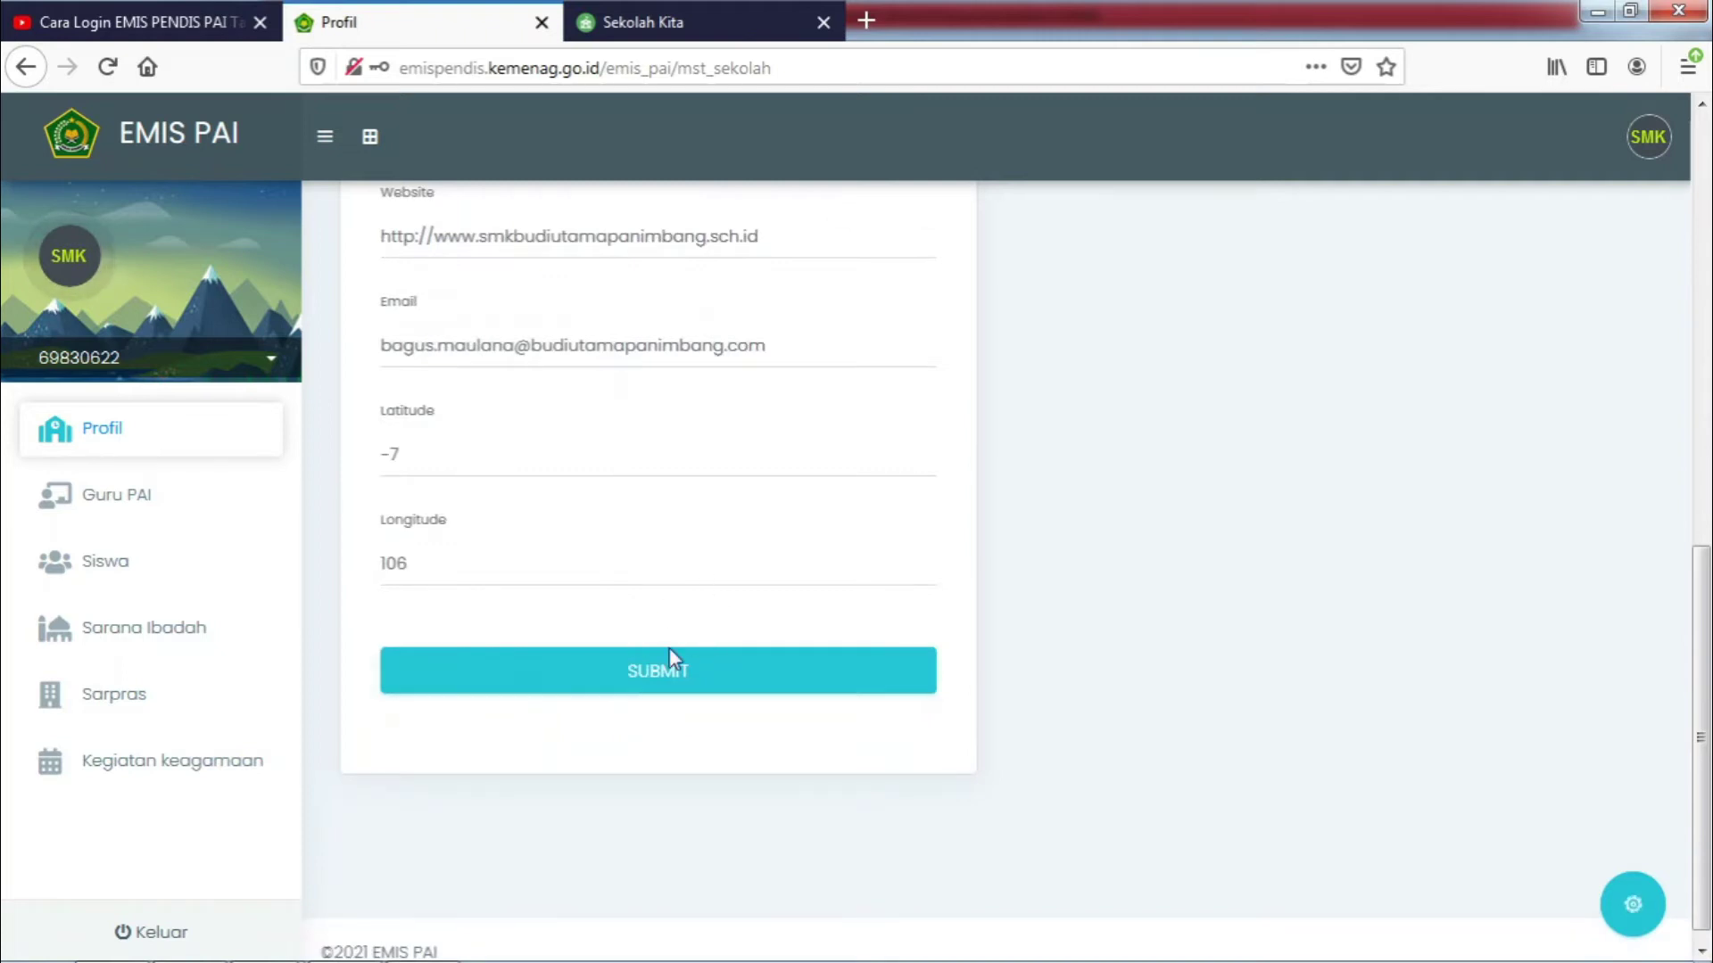
click(657, 678)
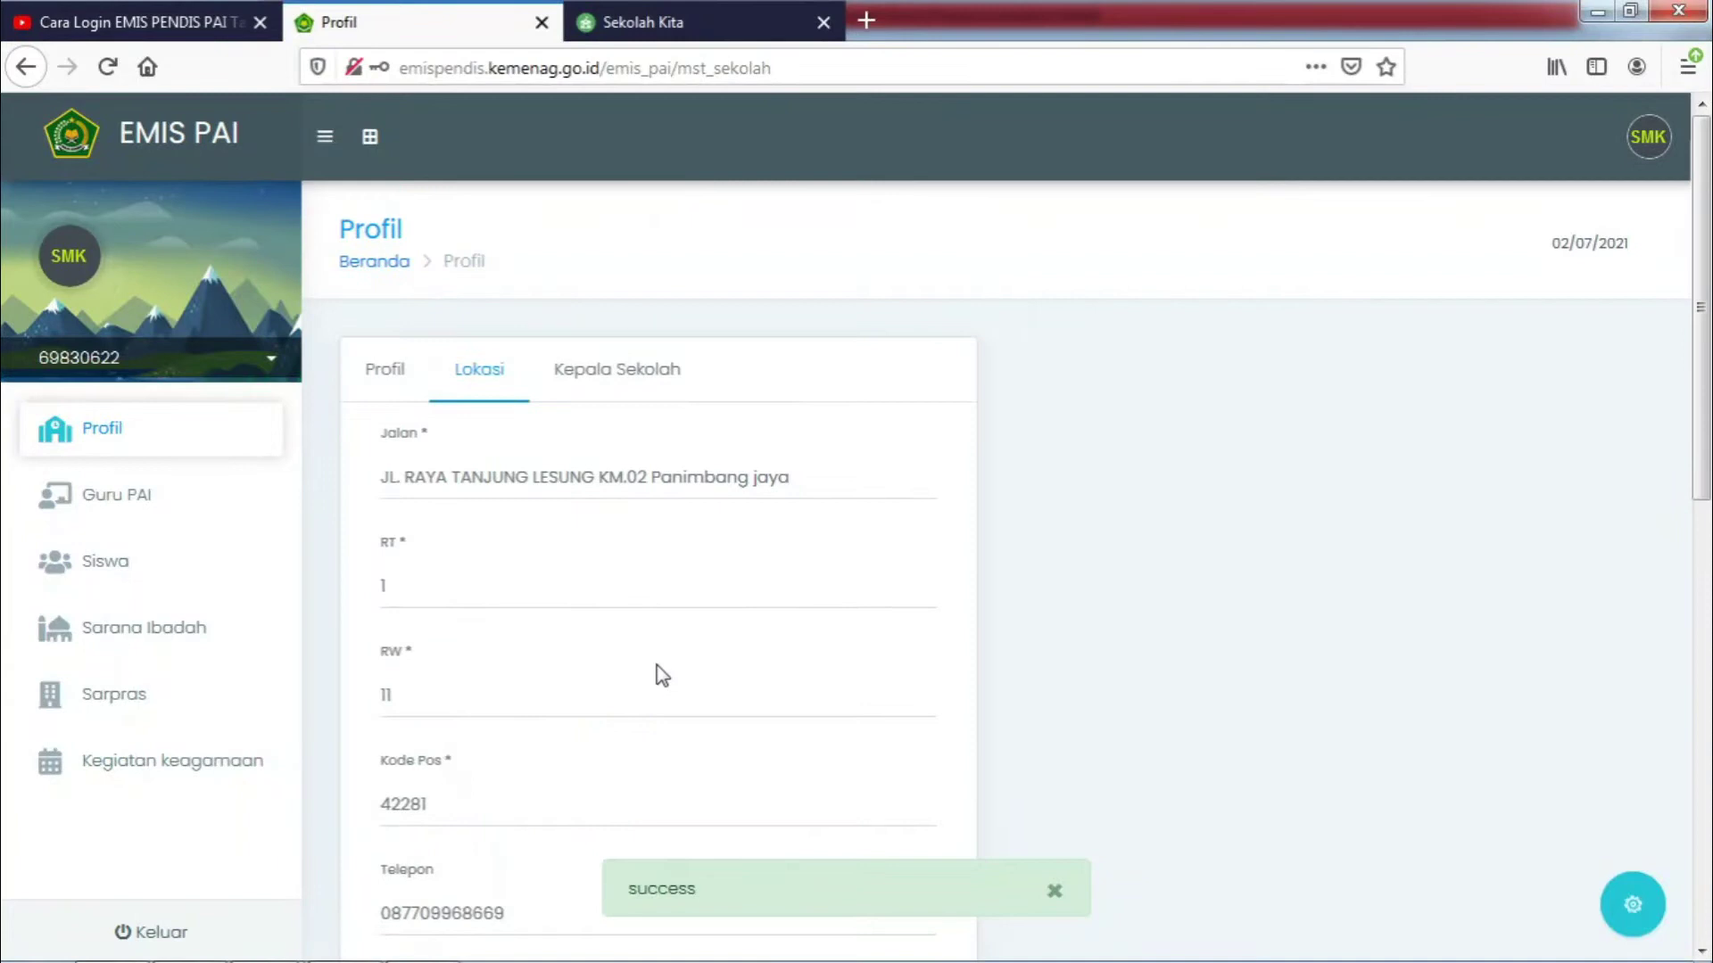
Review the Kepala Sekolah data, from the principal's name to the contact phone, and submit it
click(635, 382)
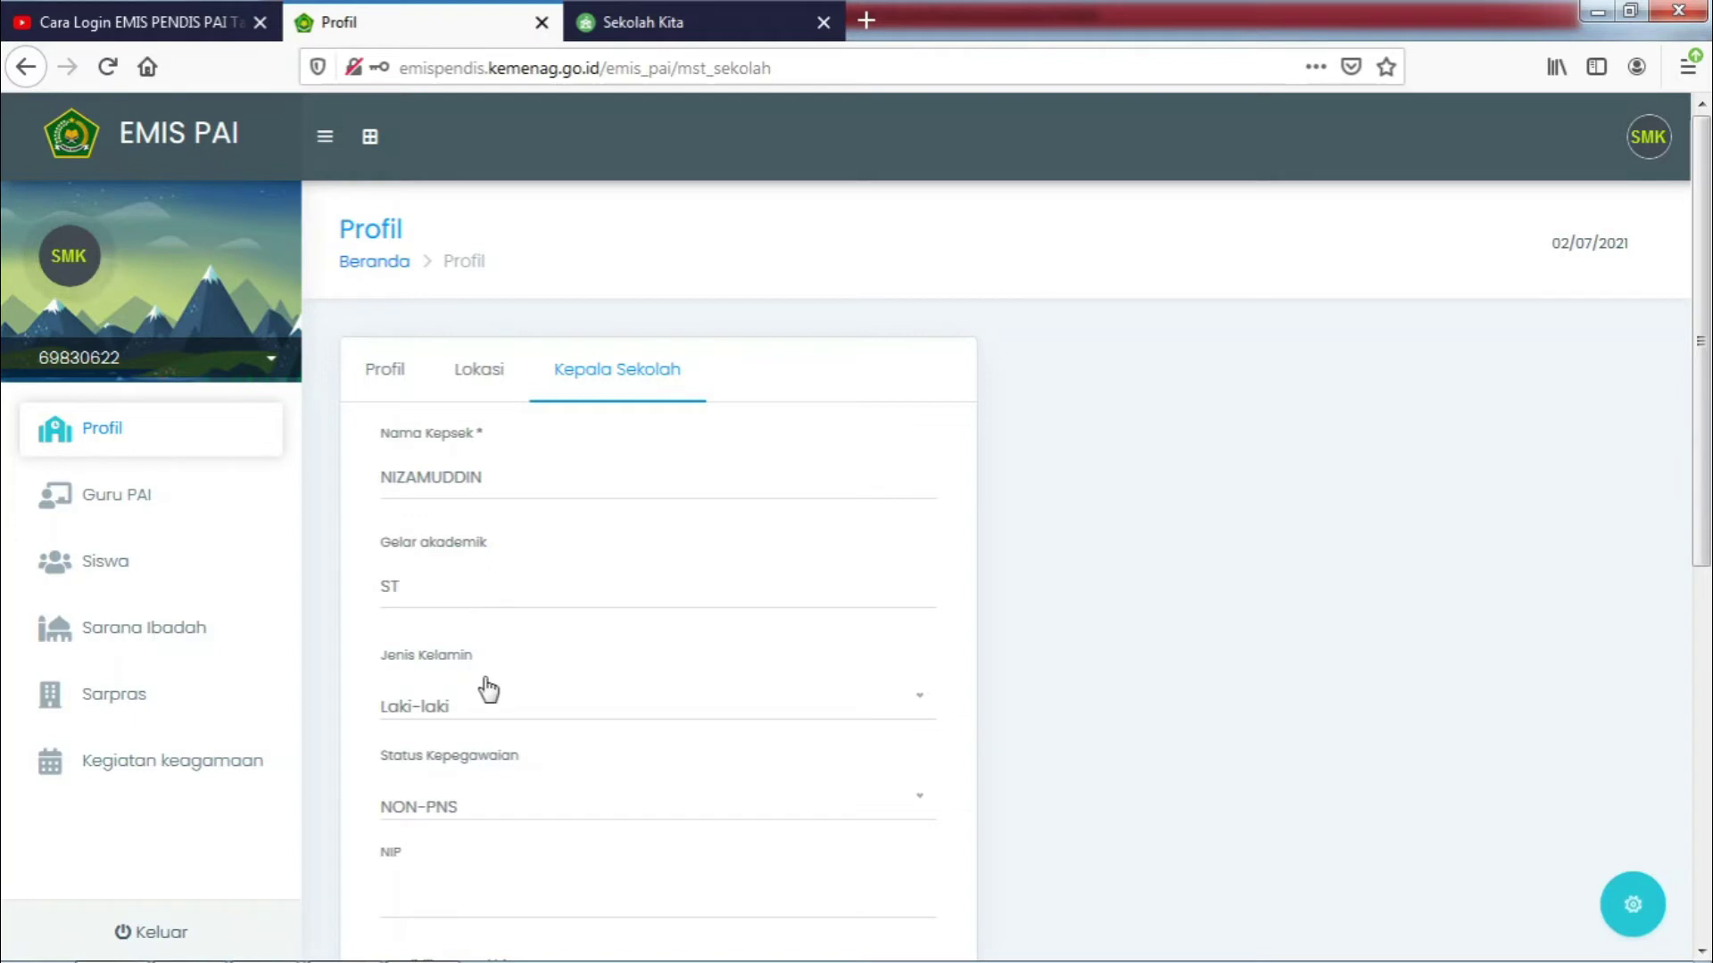
scroll(490, 688, down, 2)
scroll(533, 703, down, 4)
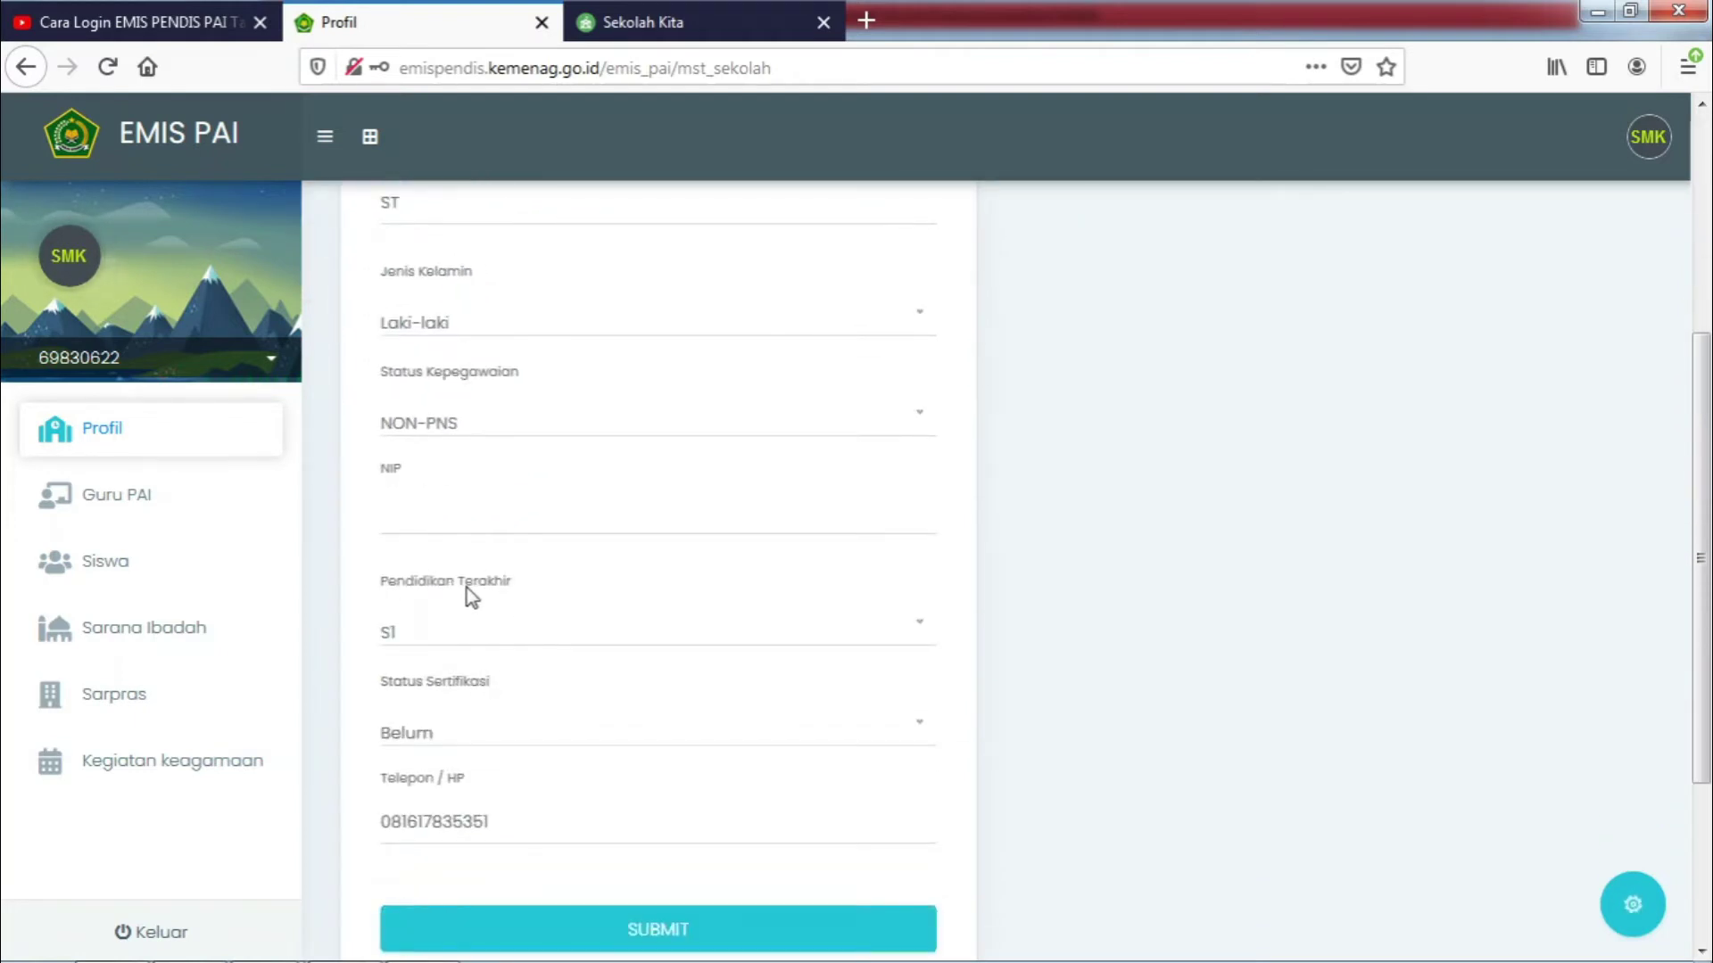
scroll(497, 651, down, 2)
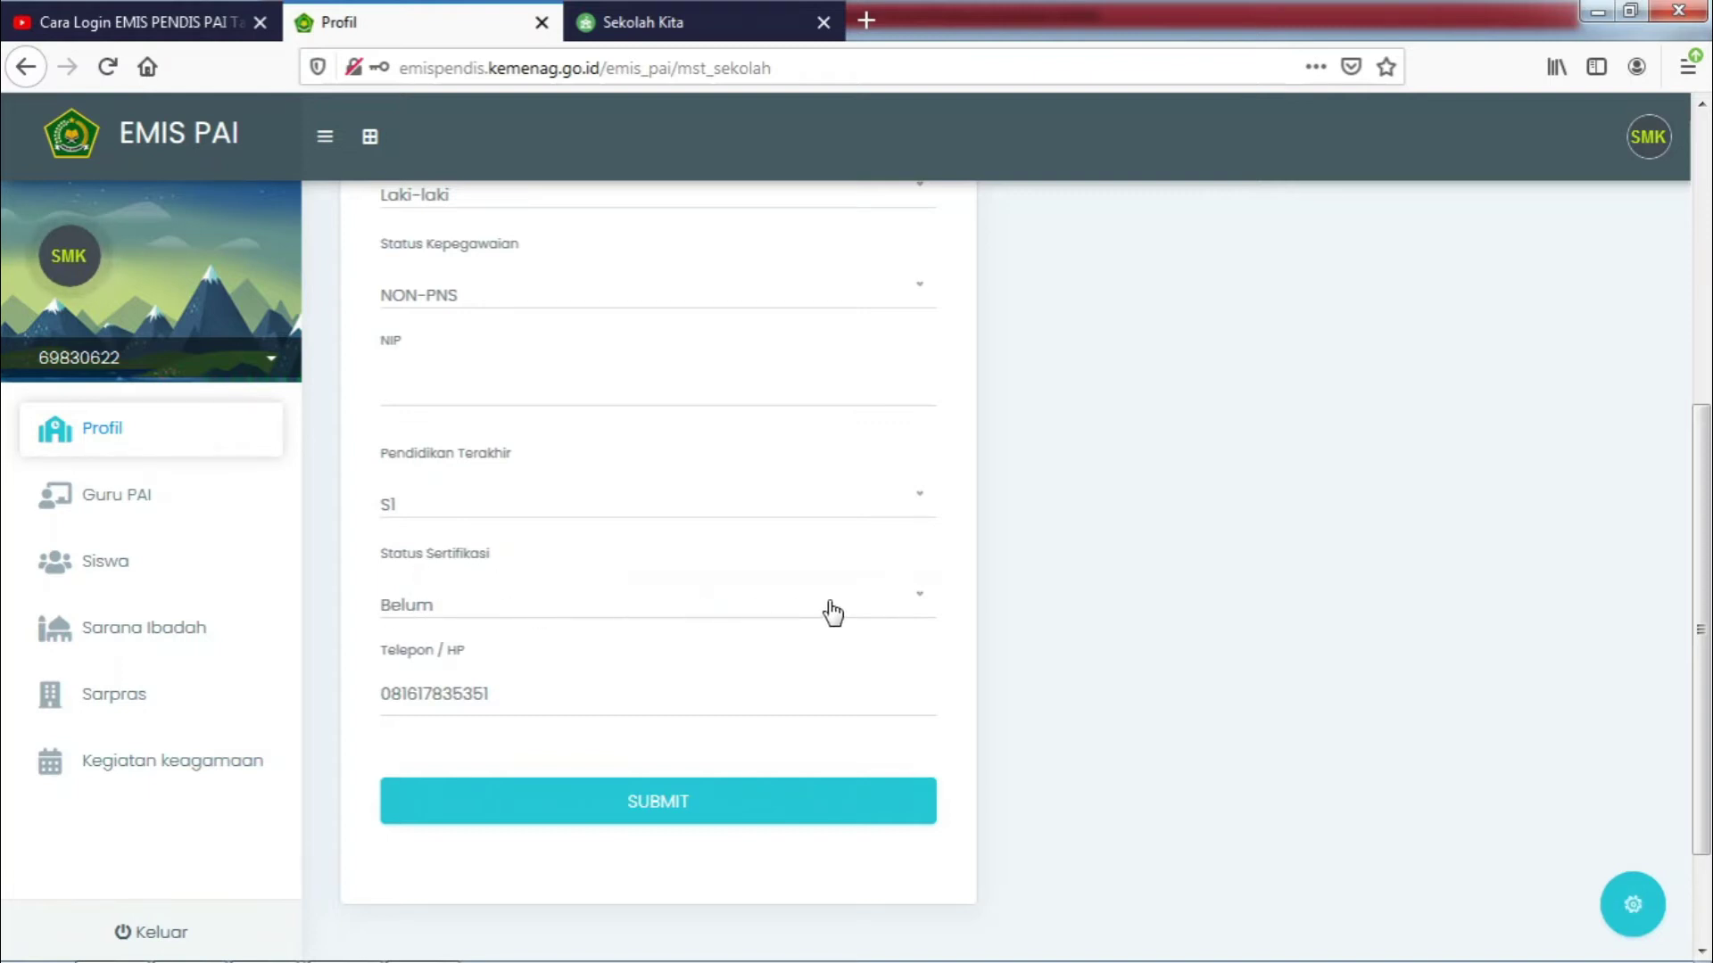
scroll(822, 604, down, 2)
scroll(780, 580, up, 4)
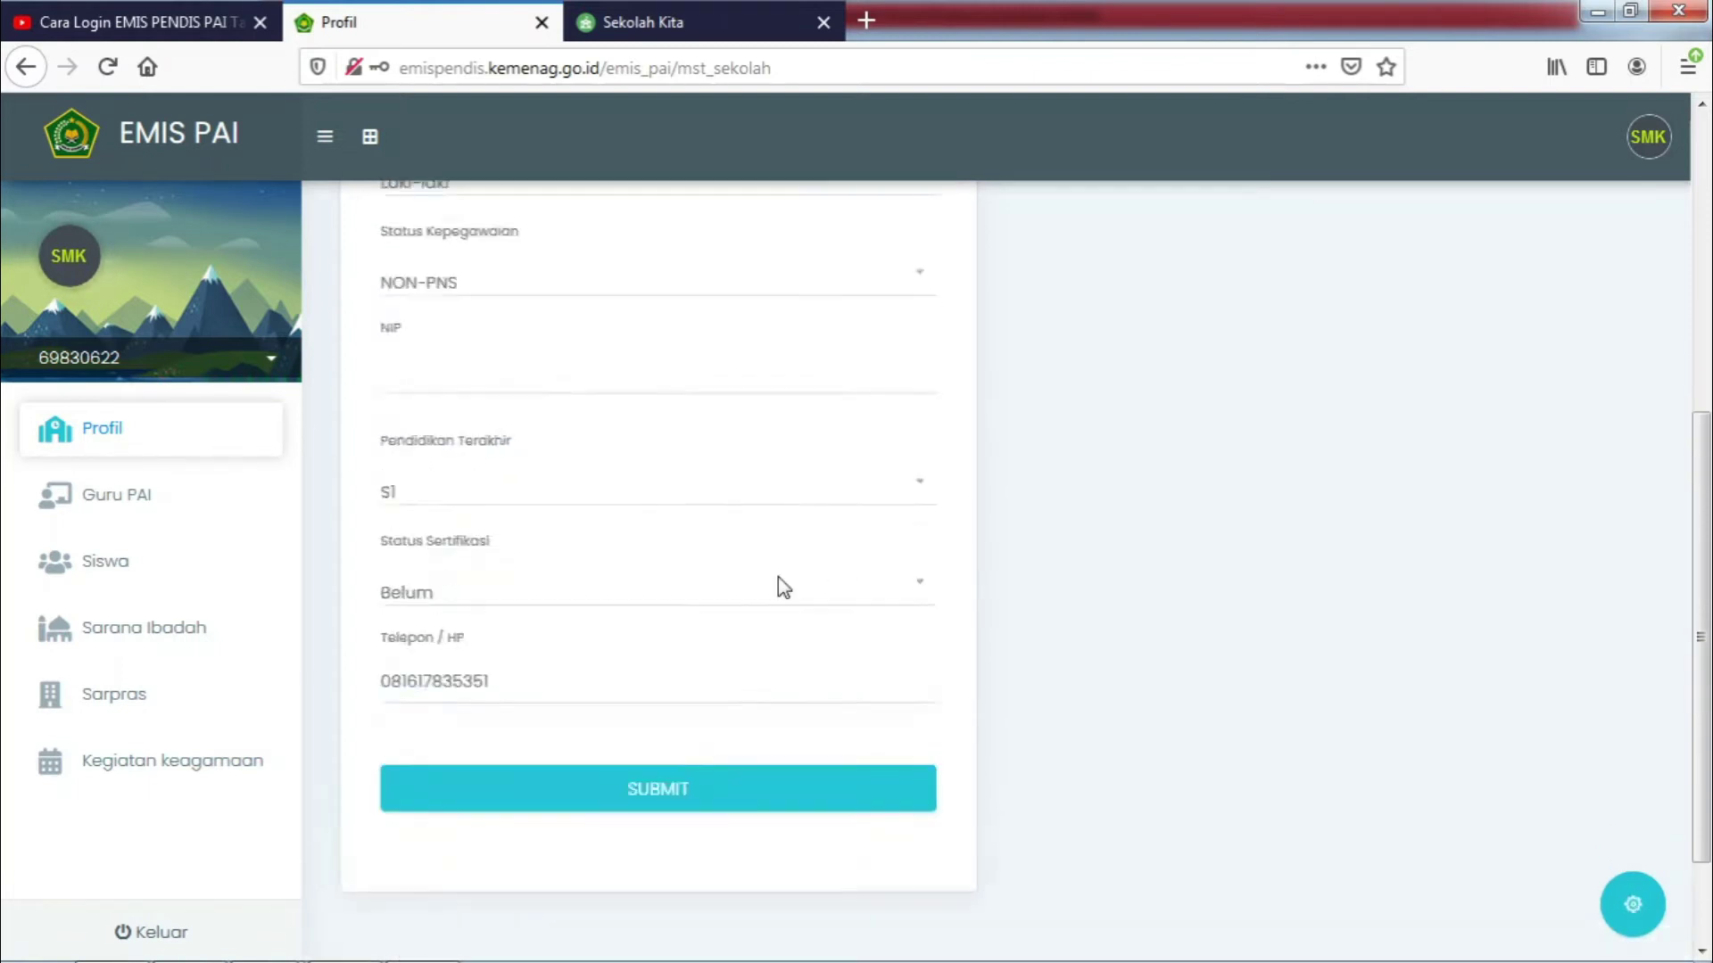
scroll(778, 576, up, 3)
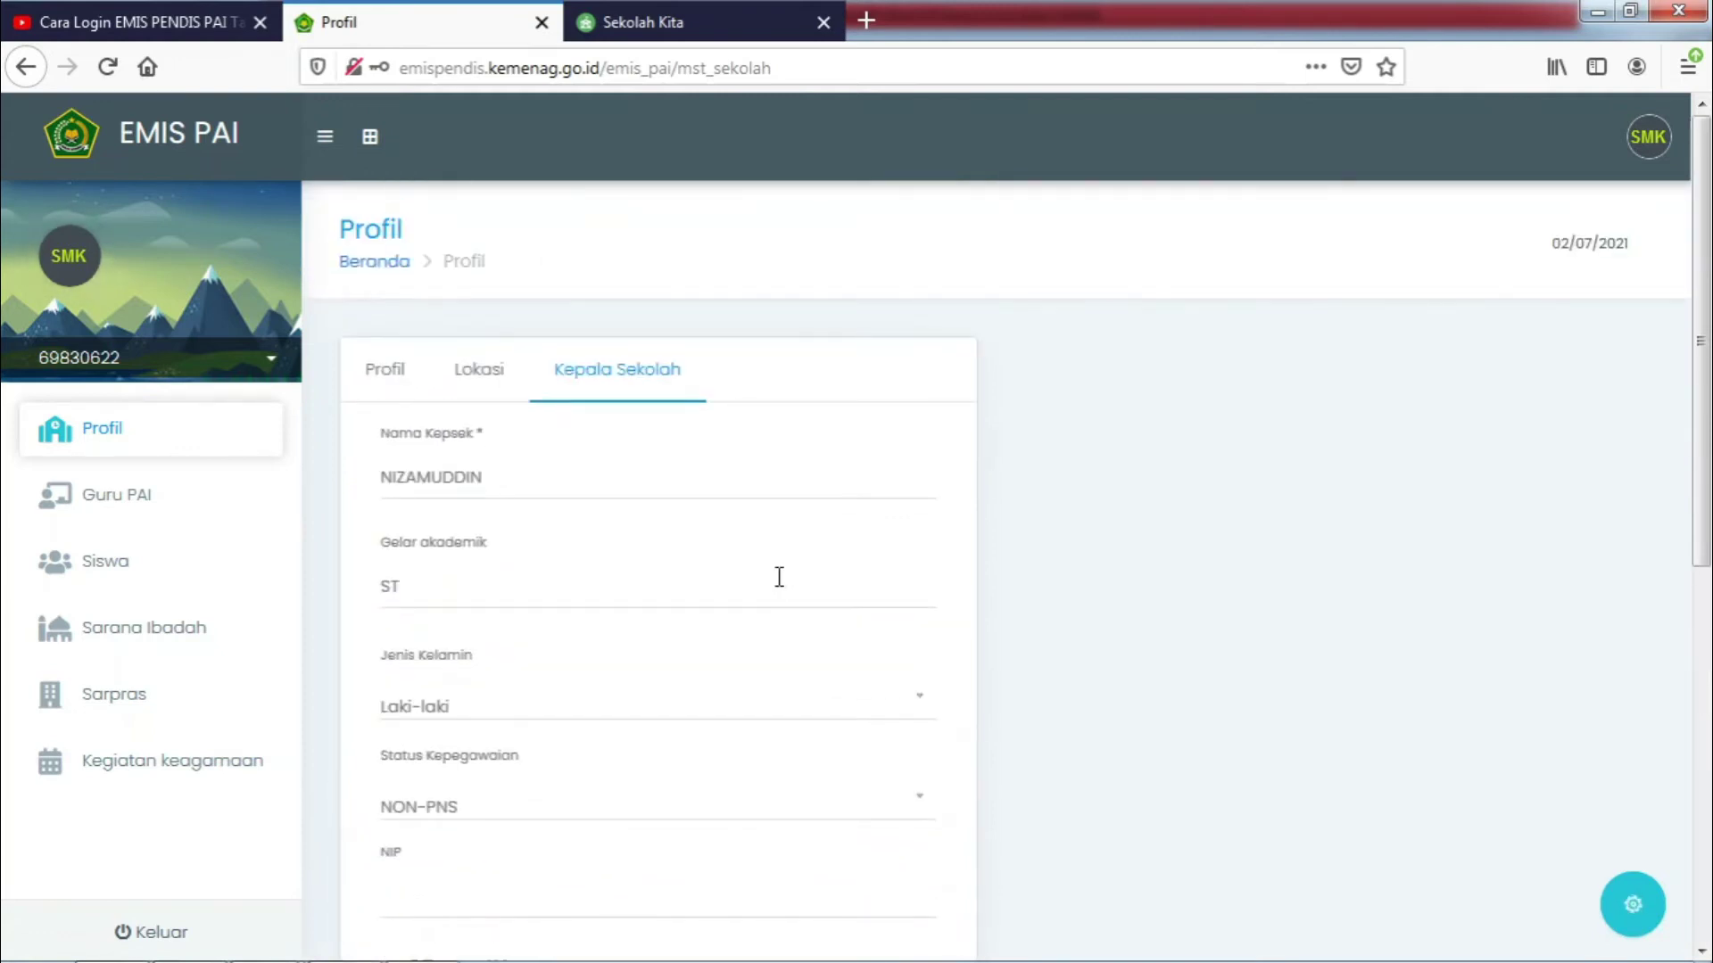
scroll(779, 578, down, 6)
click(652, 685)
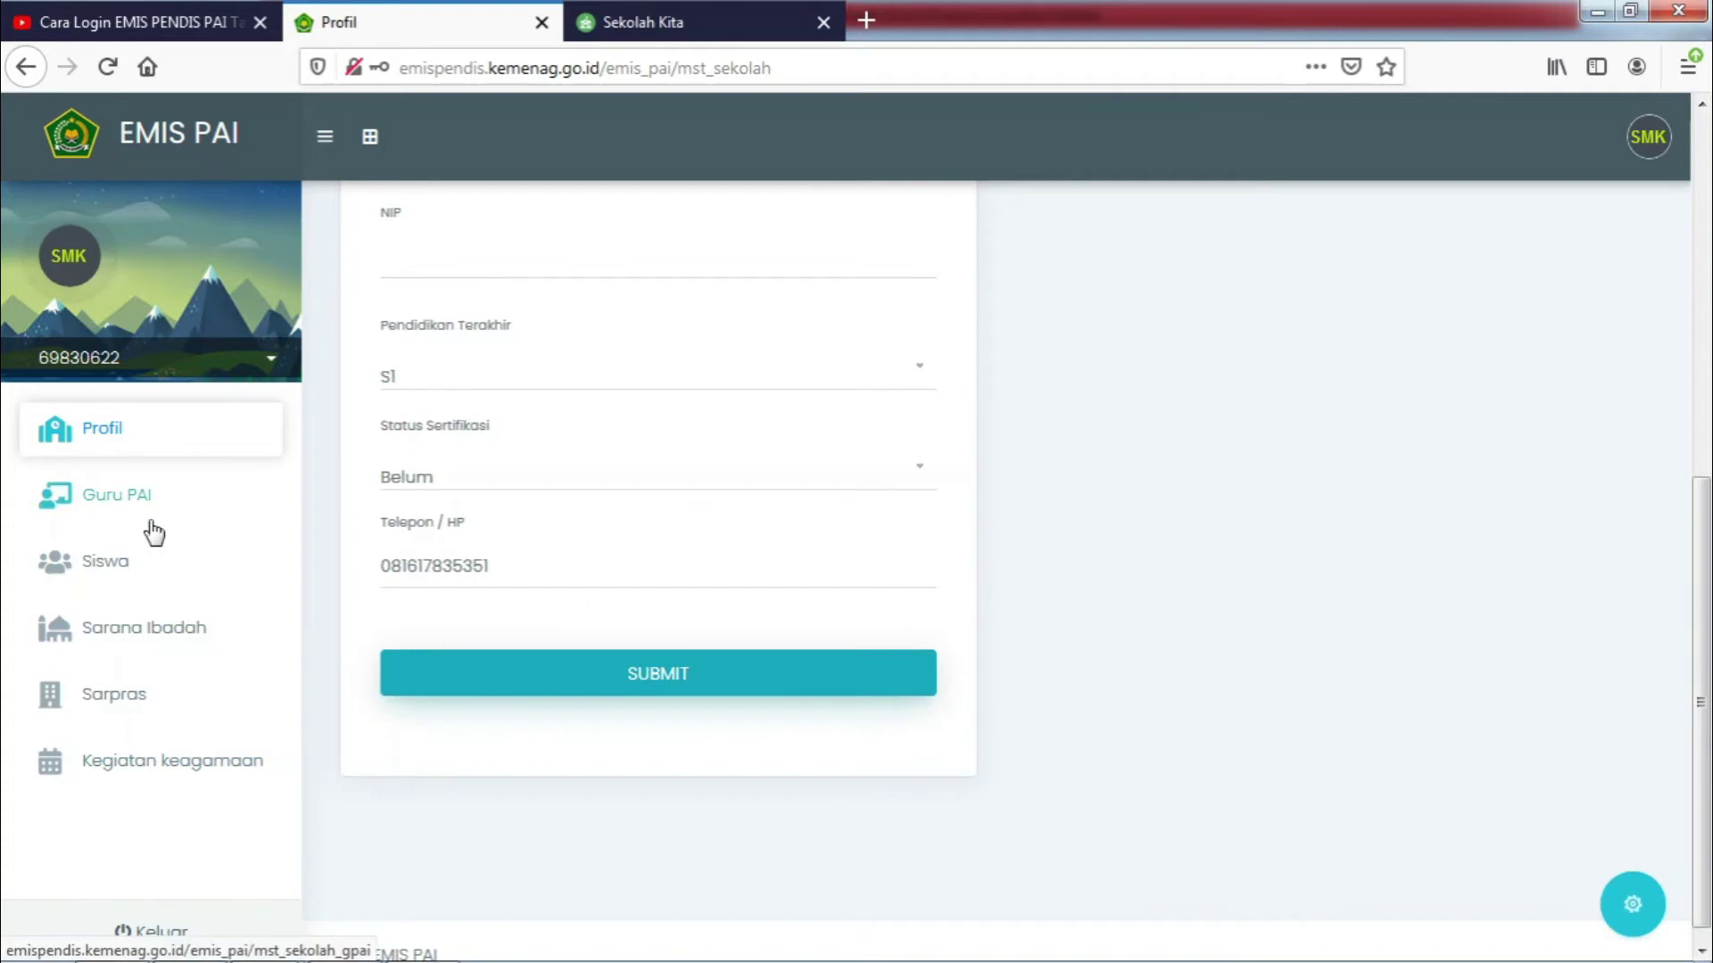
Check the Guru PAI entries for PNS and Non-PNS teachers and save them for 2019/2020 - Semester Ganjil
click(170, 453)
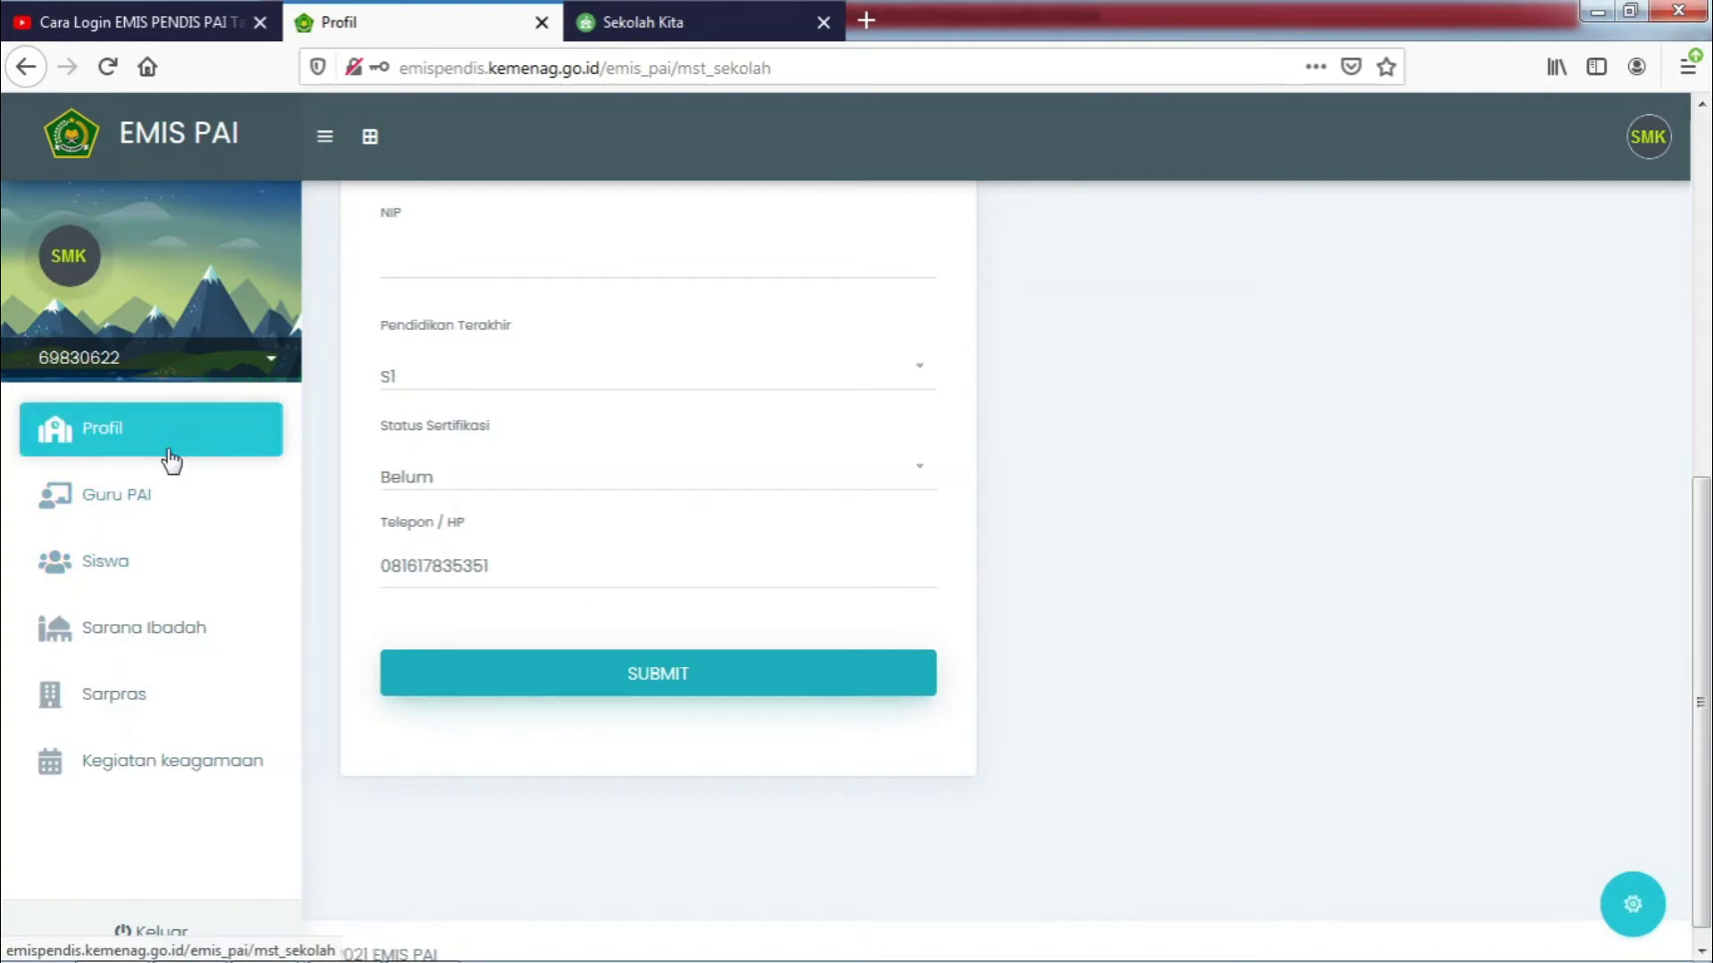
click(103, 508)
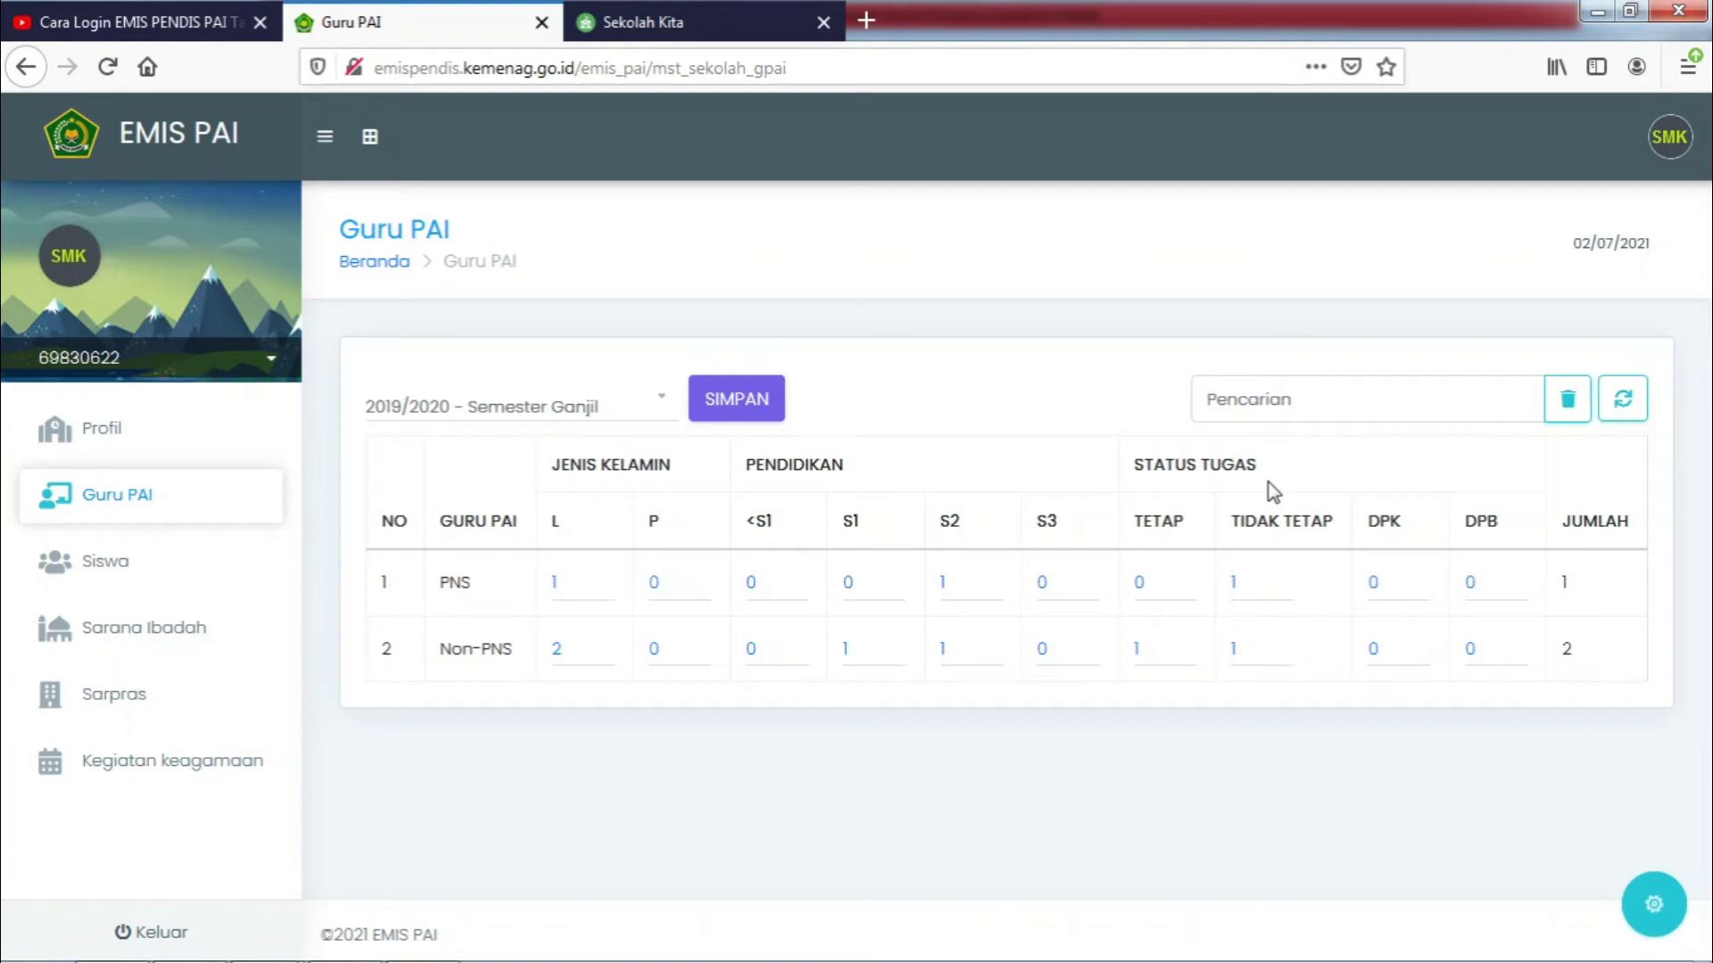
click(1057, 589)
click(758, 584)
click(906, 612)
click(600, 665)
click(792, 595)
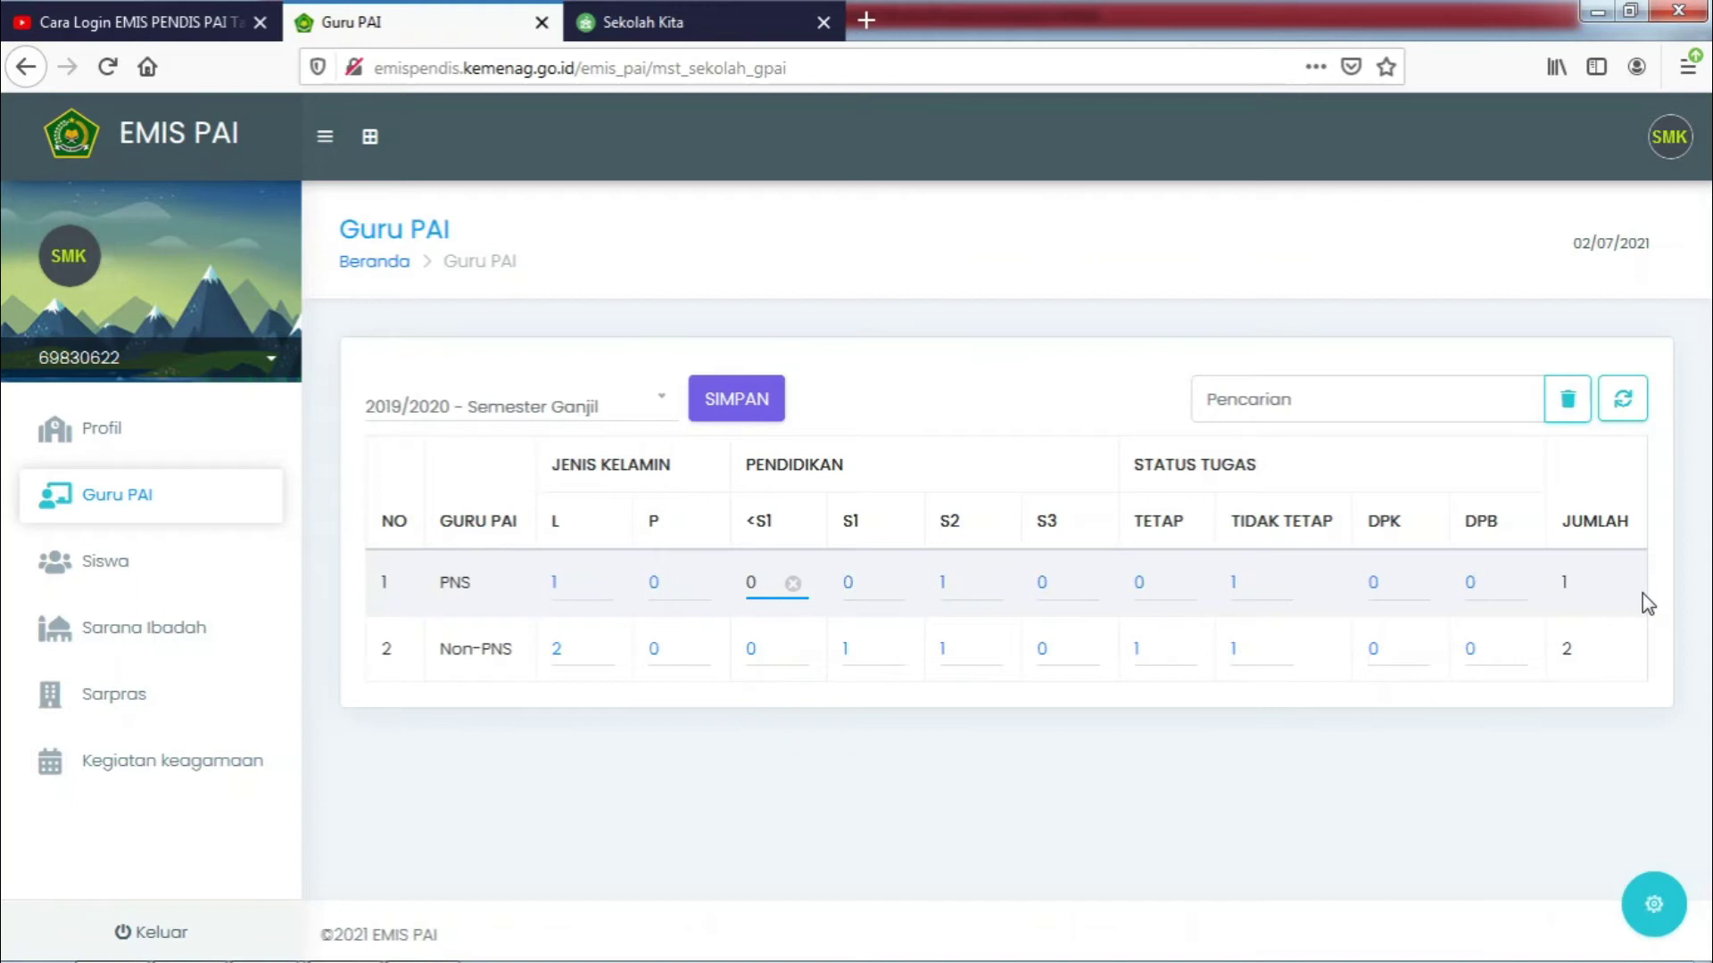
click(576, 589)
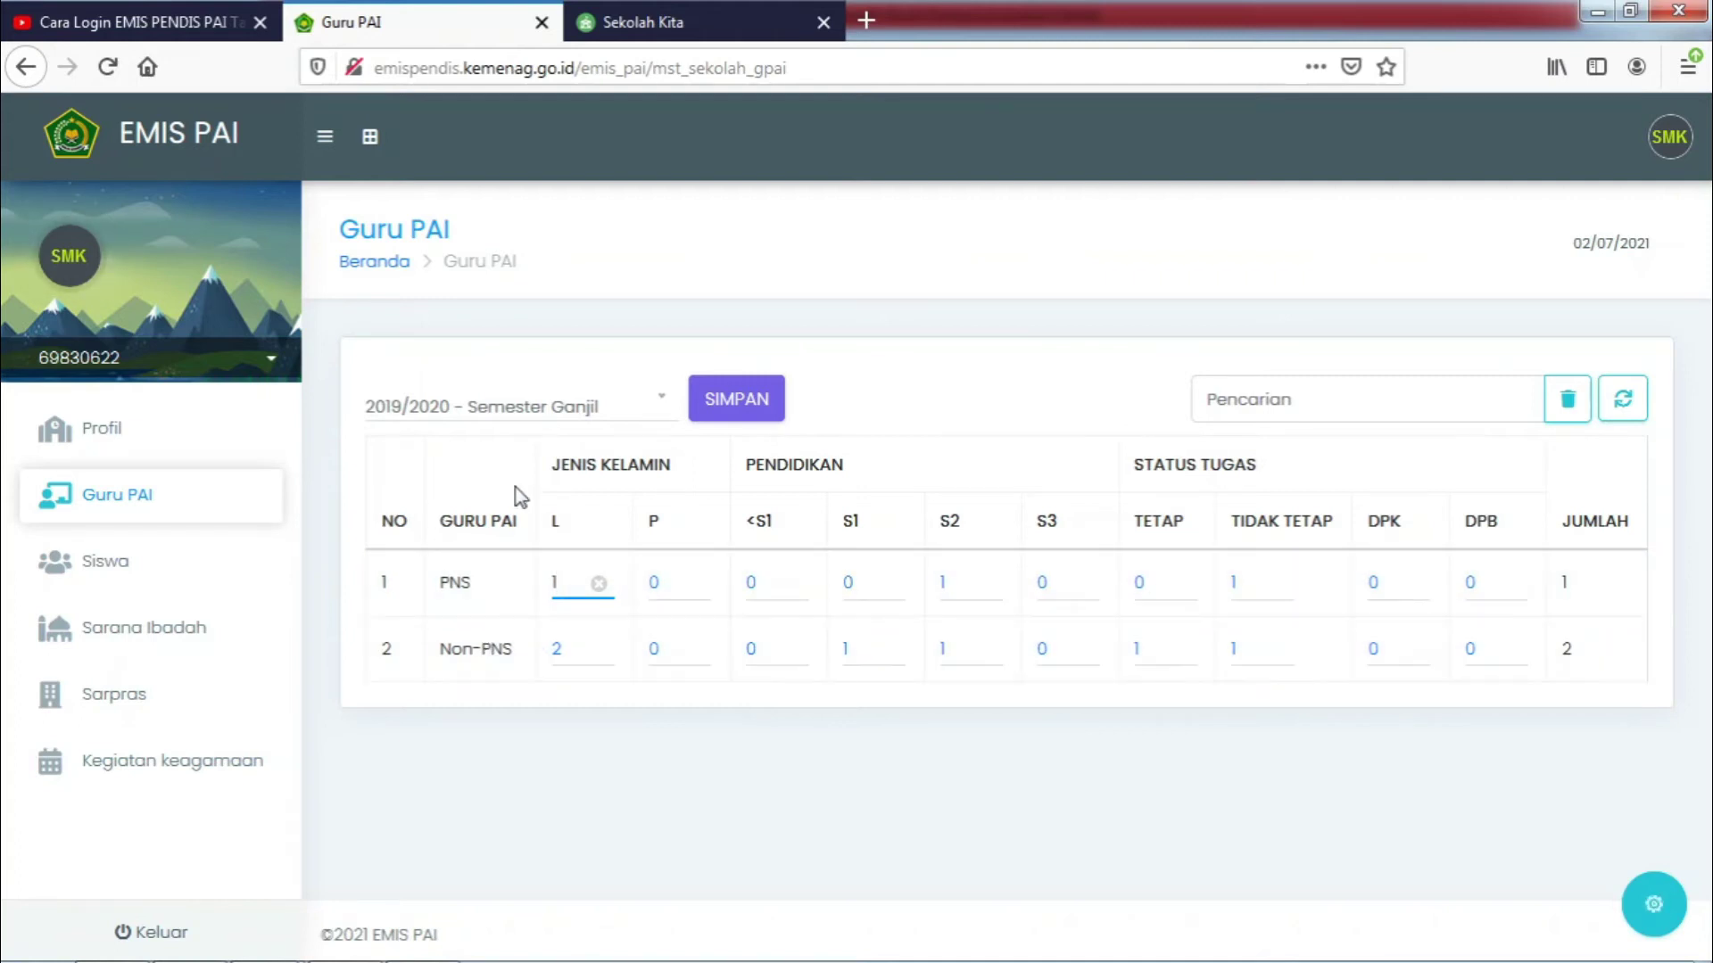
click(662, 409)
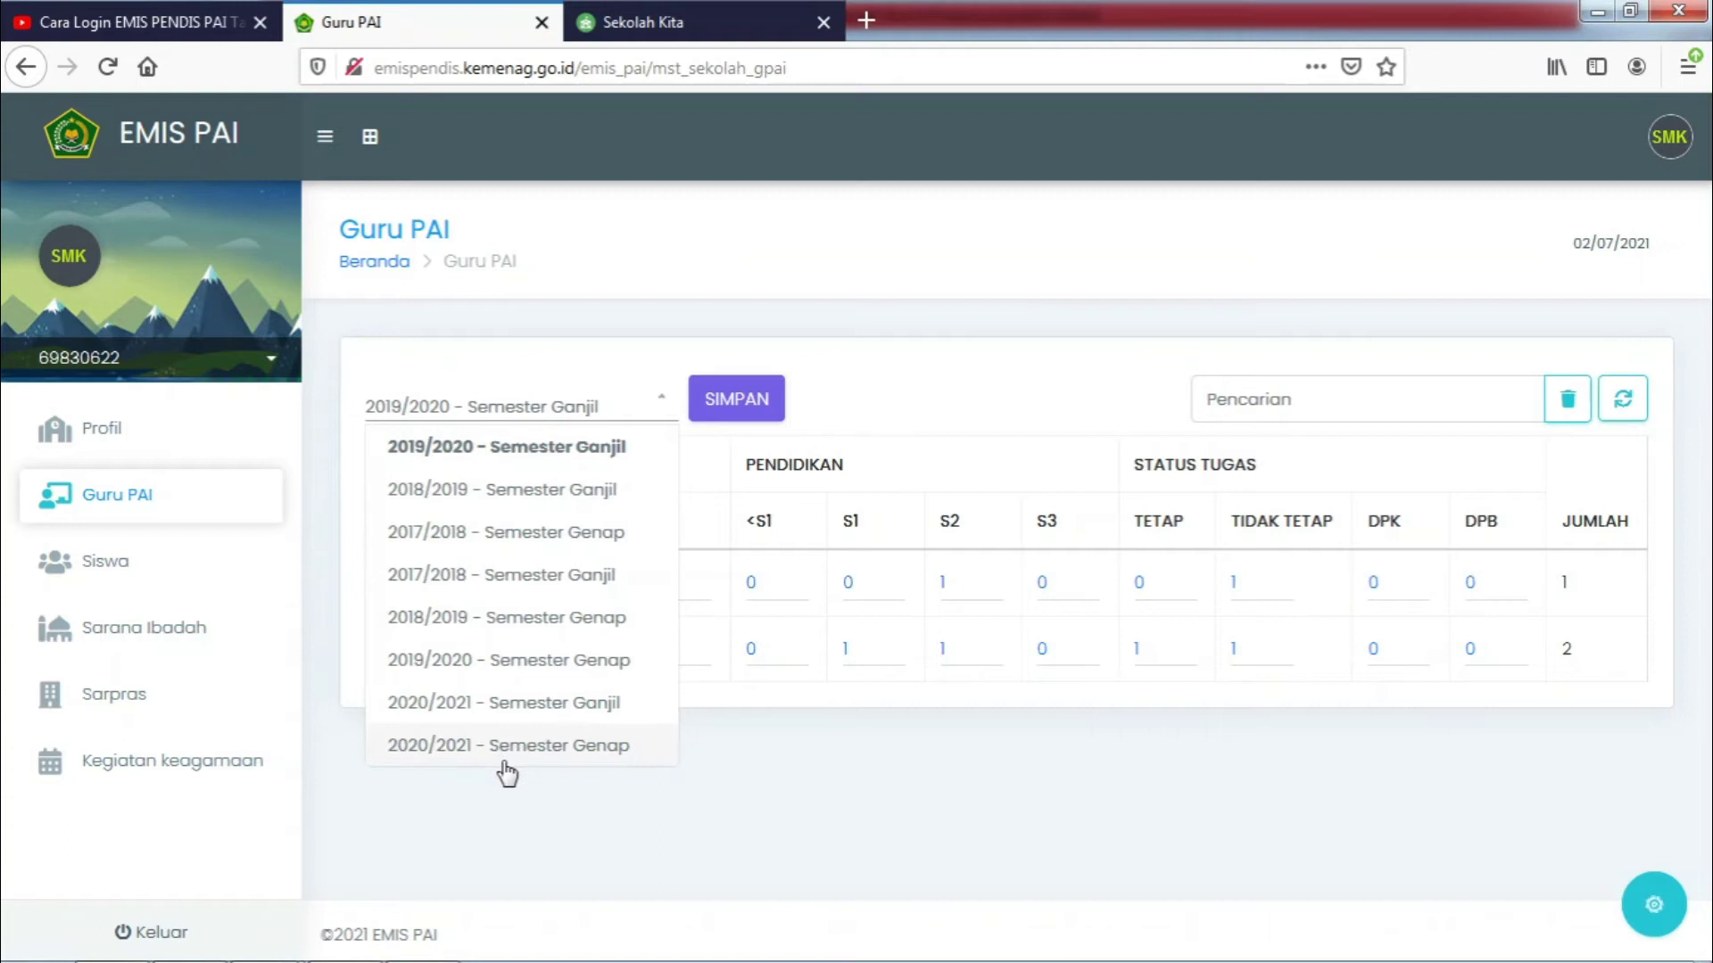
click(726, 409)
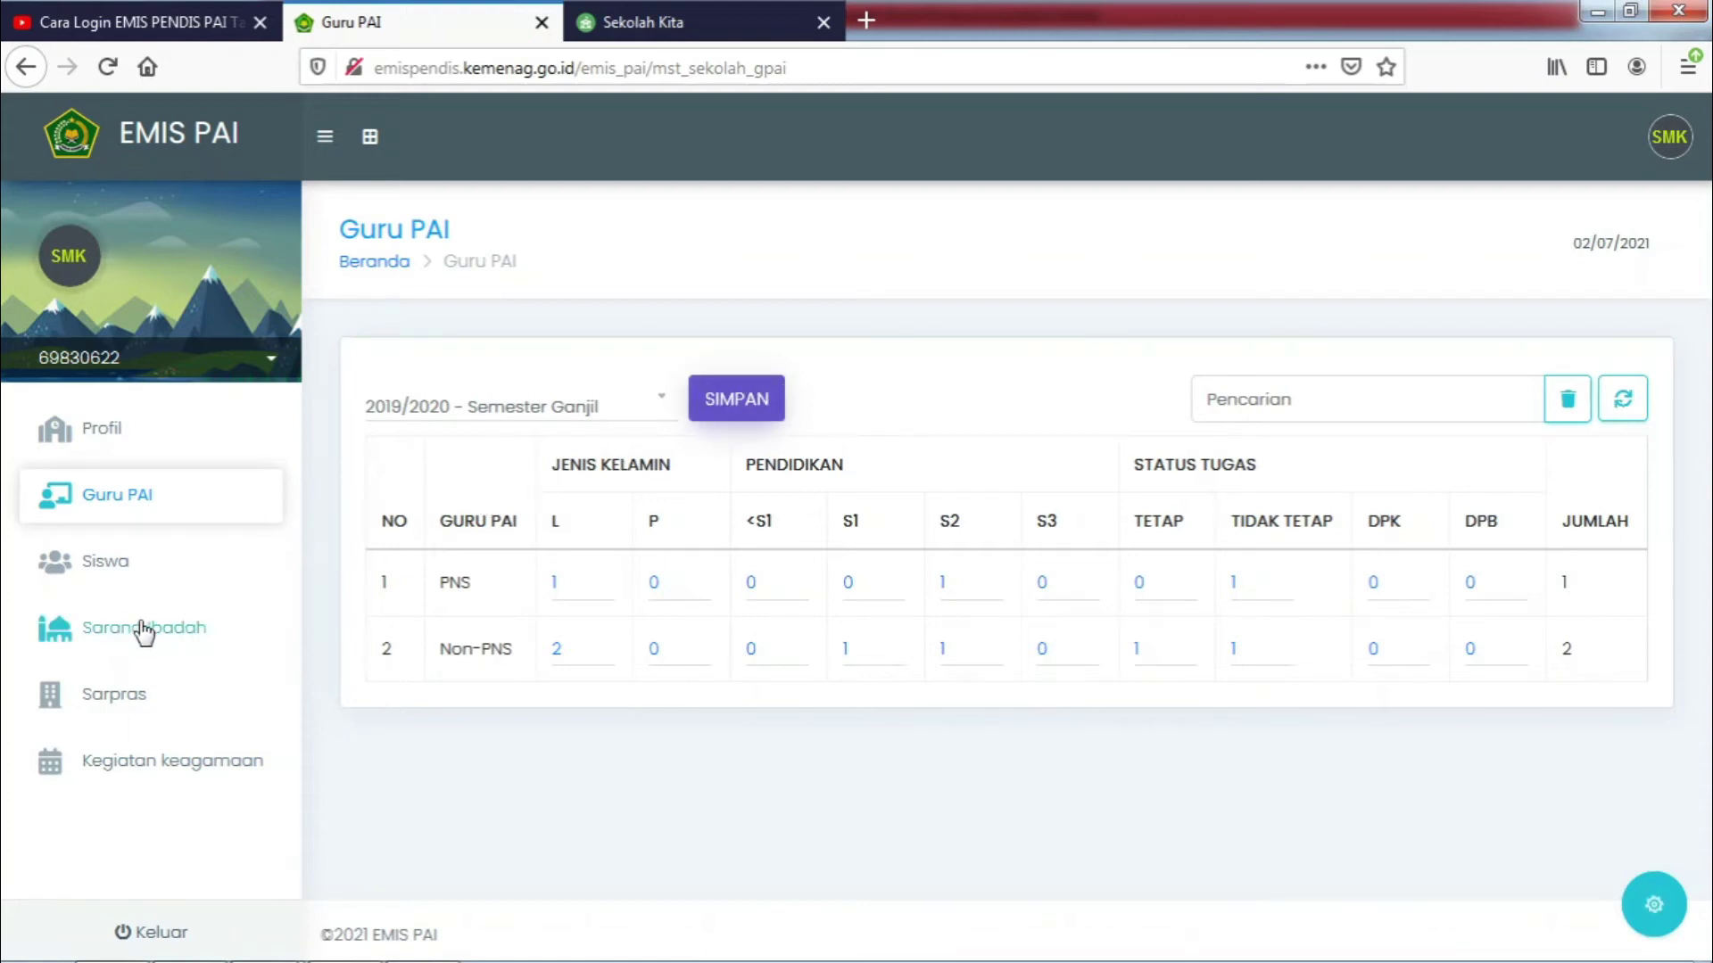
Open the Siswa data and examine the student and rombel fields for Kelas 0 through Kelas 9
click(109, 564)
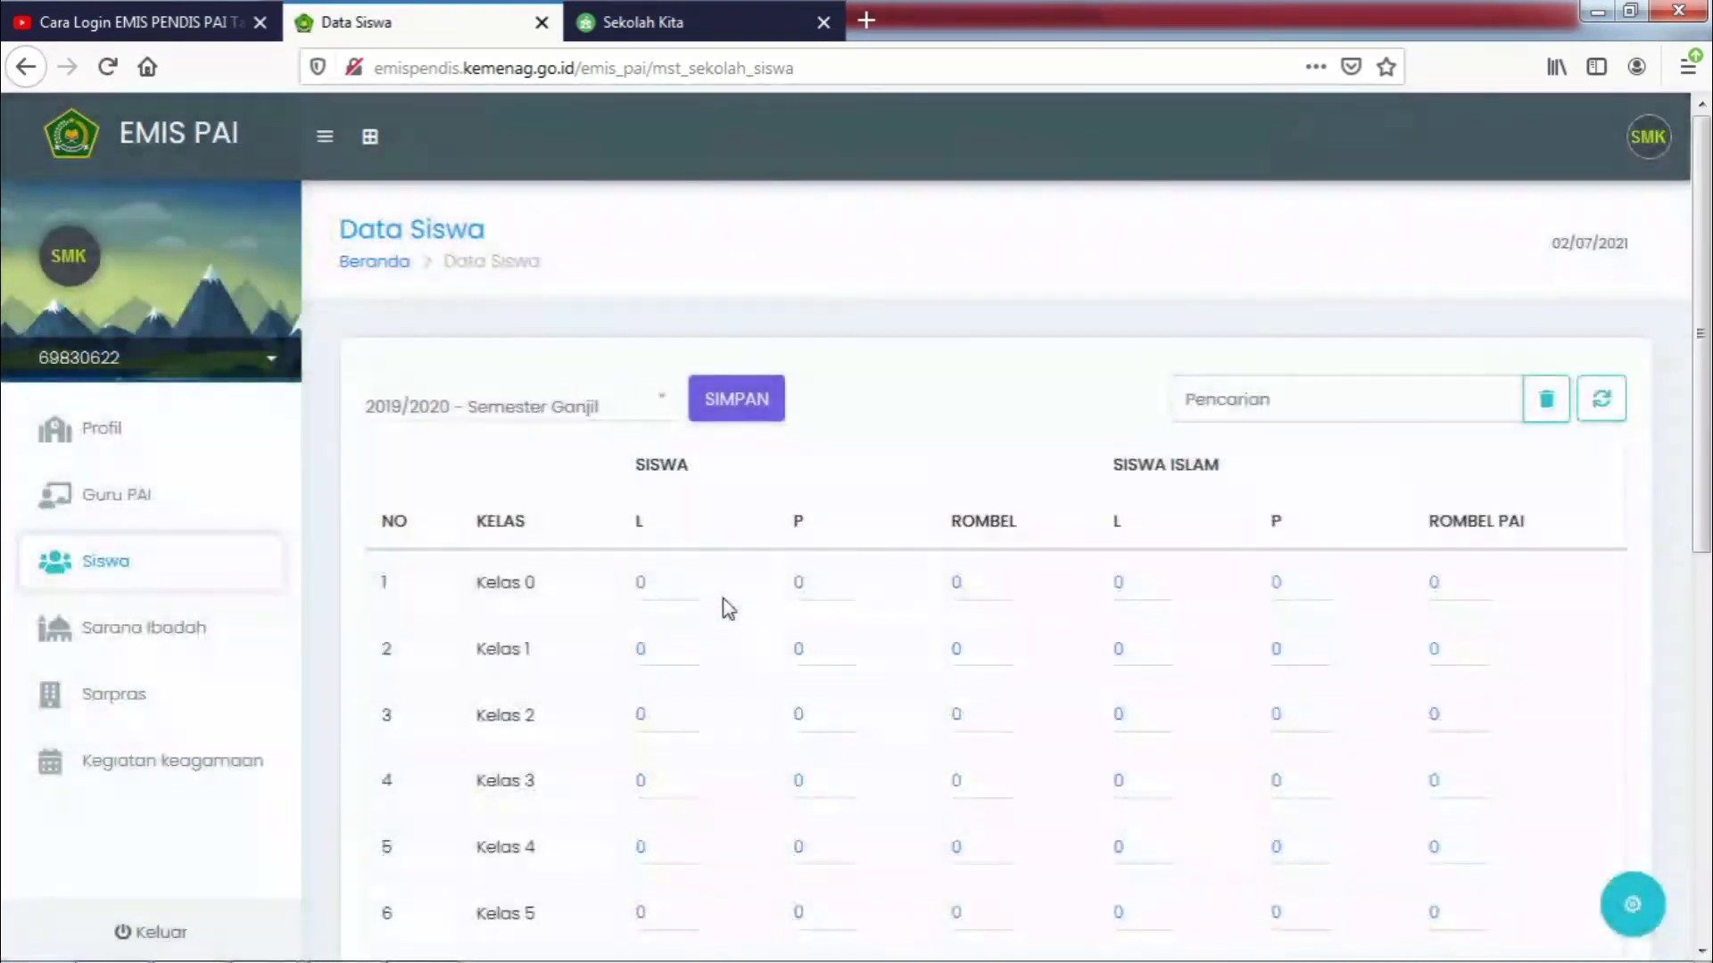
click(803, 582)
click(972, 583)
scroll(734, 547, down, 4)
scroll(703, 517, up, 3)
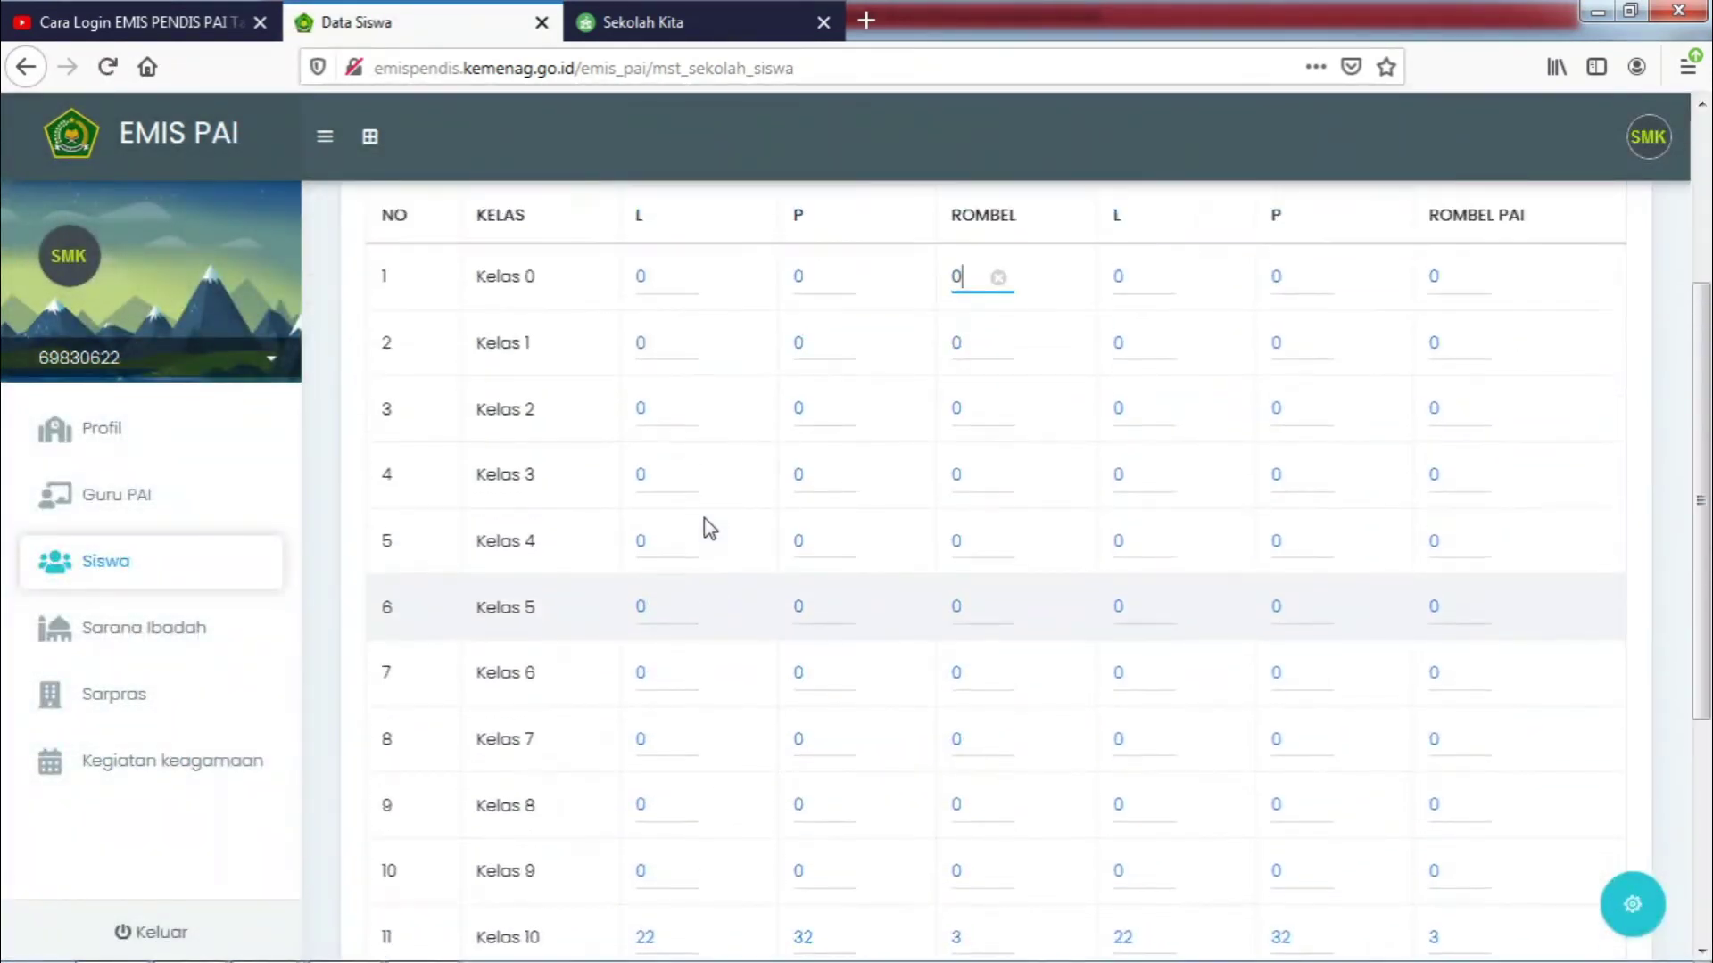
click(658, 510)
scroll(607, 511, down, 5)
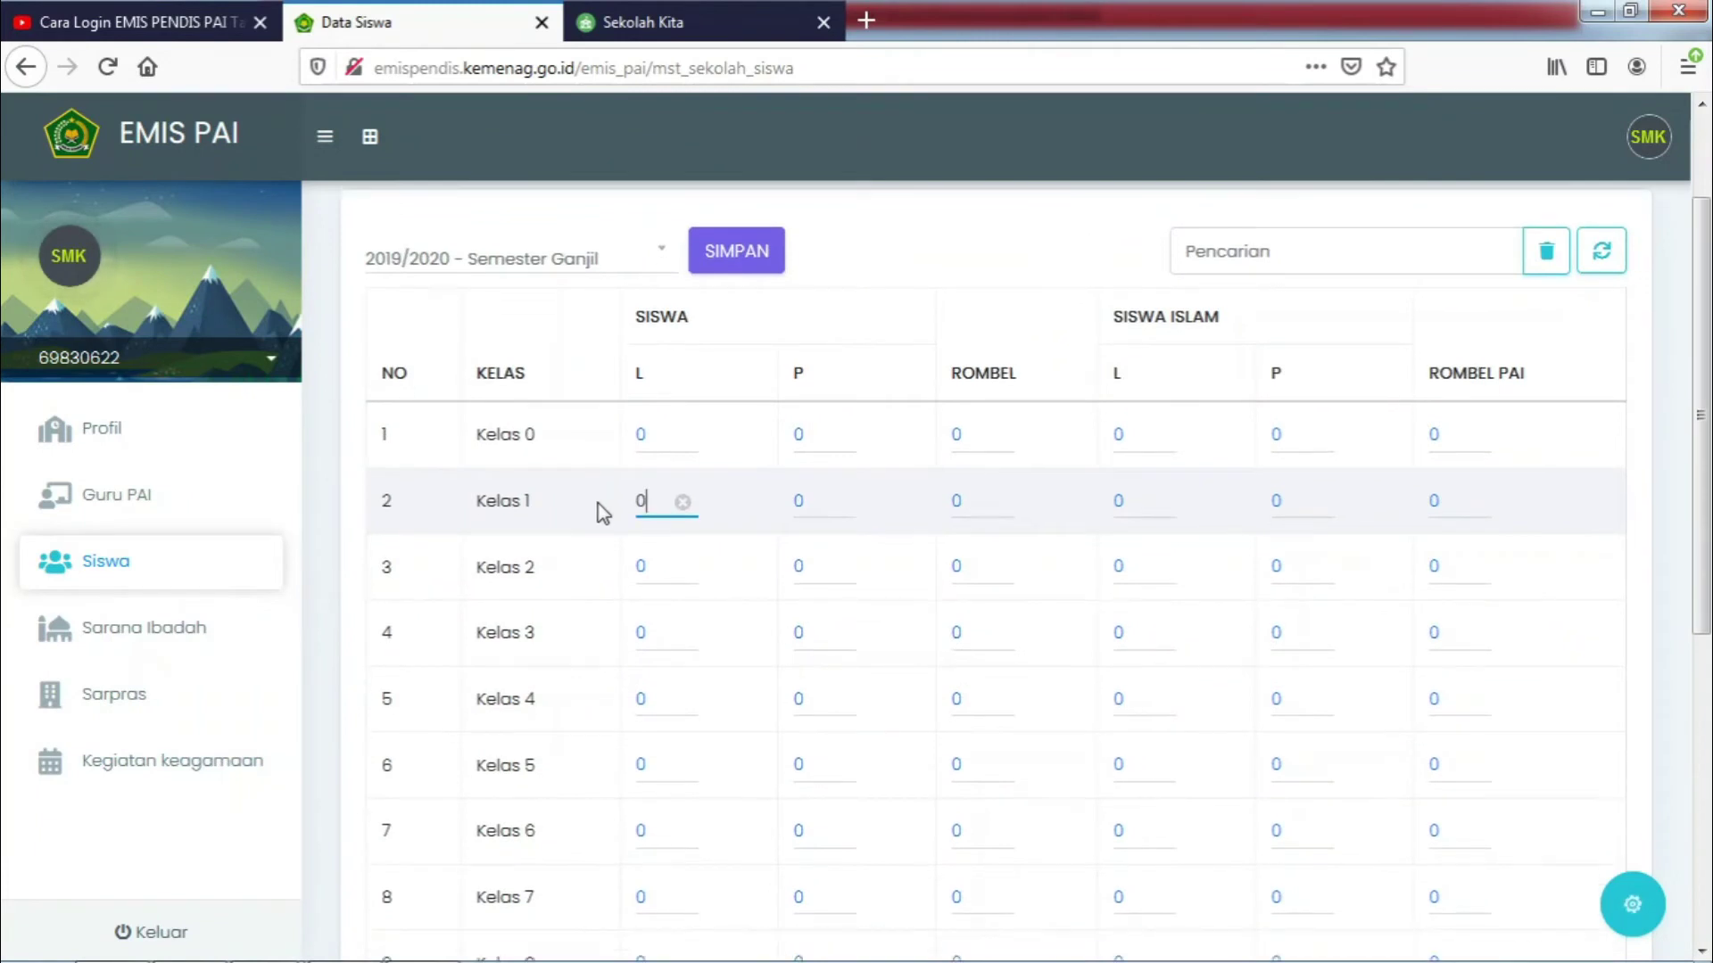
click(642, 537)
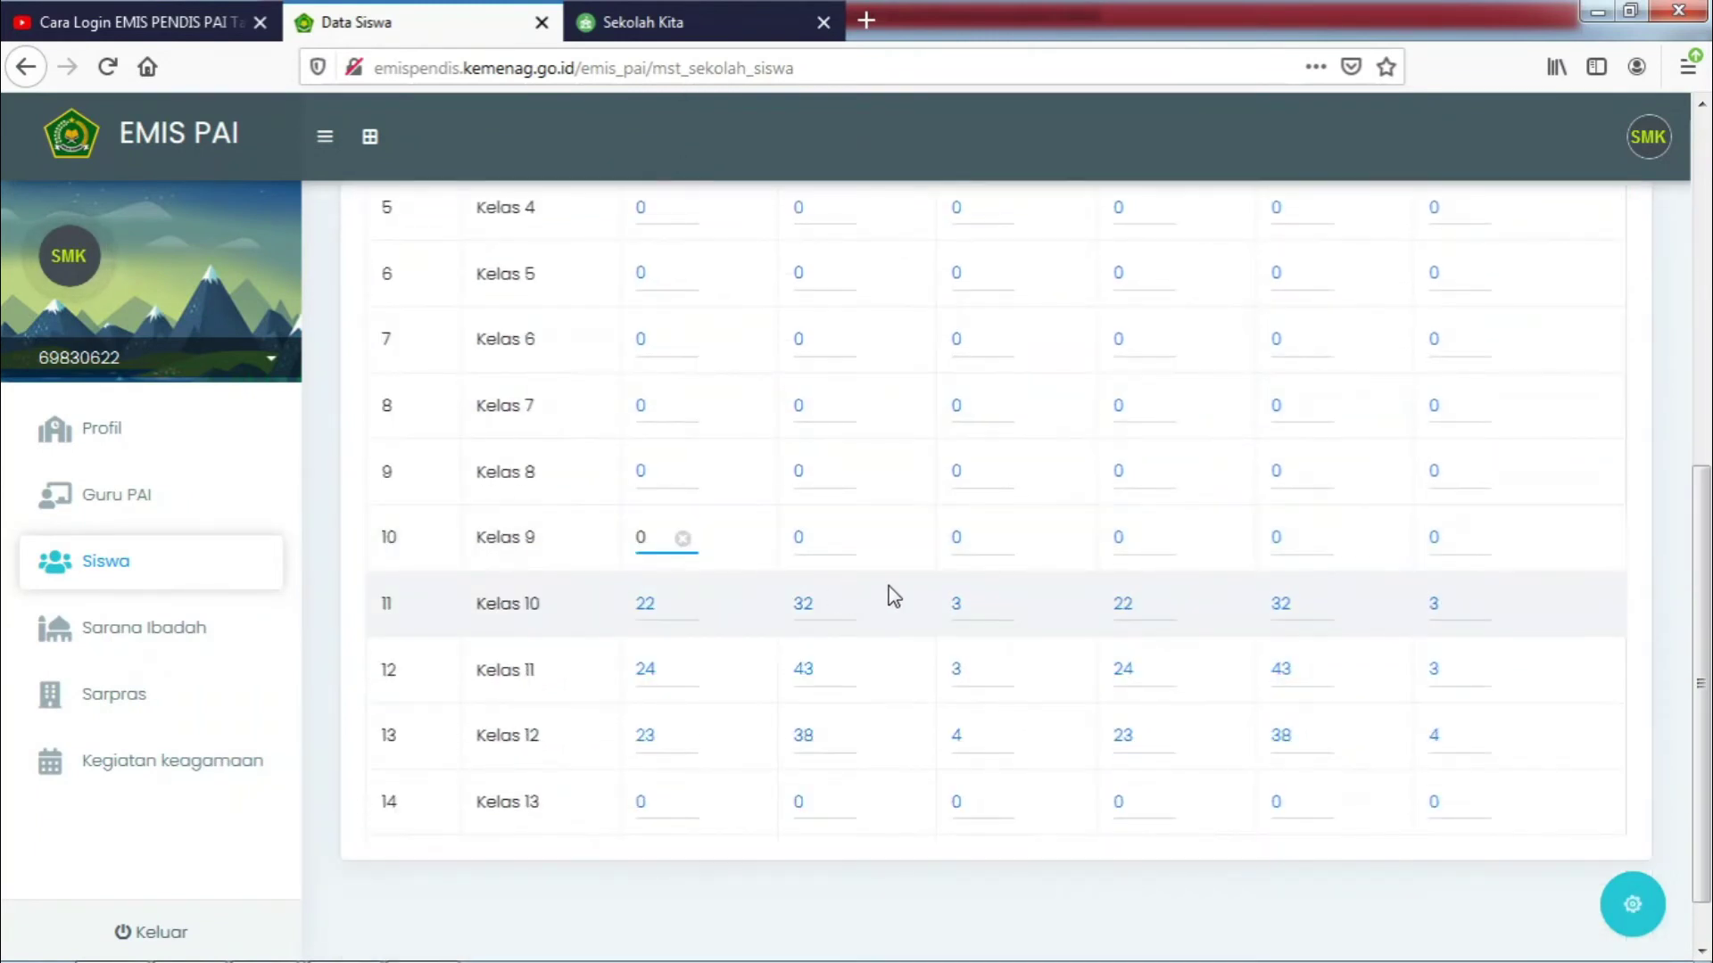
Check the Siswa, Rombel and Siswa Islam fields in the Kelas 11, Kelas 12 and Kelas 13 rows
click(647, 671)
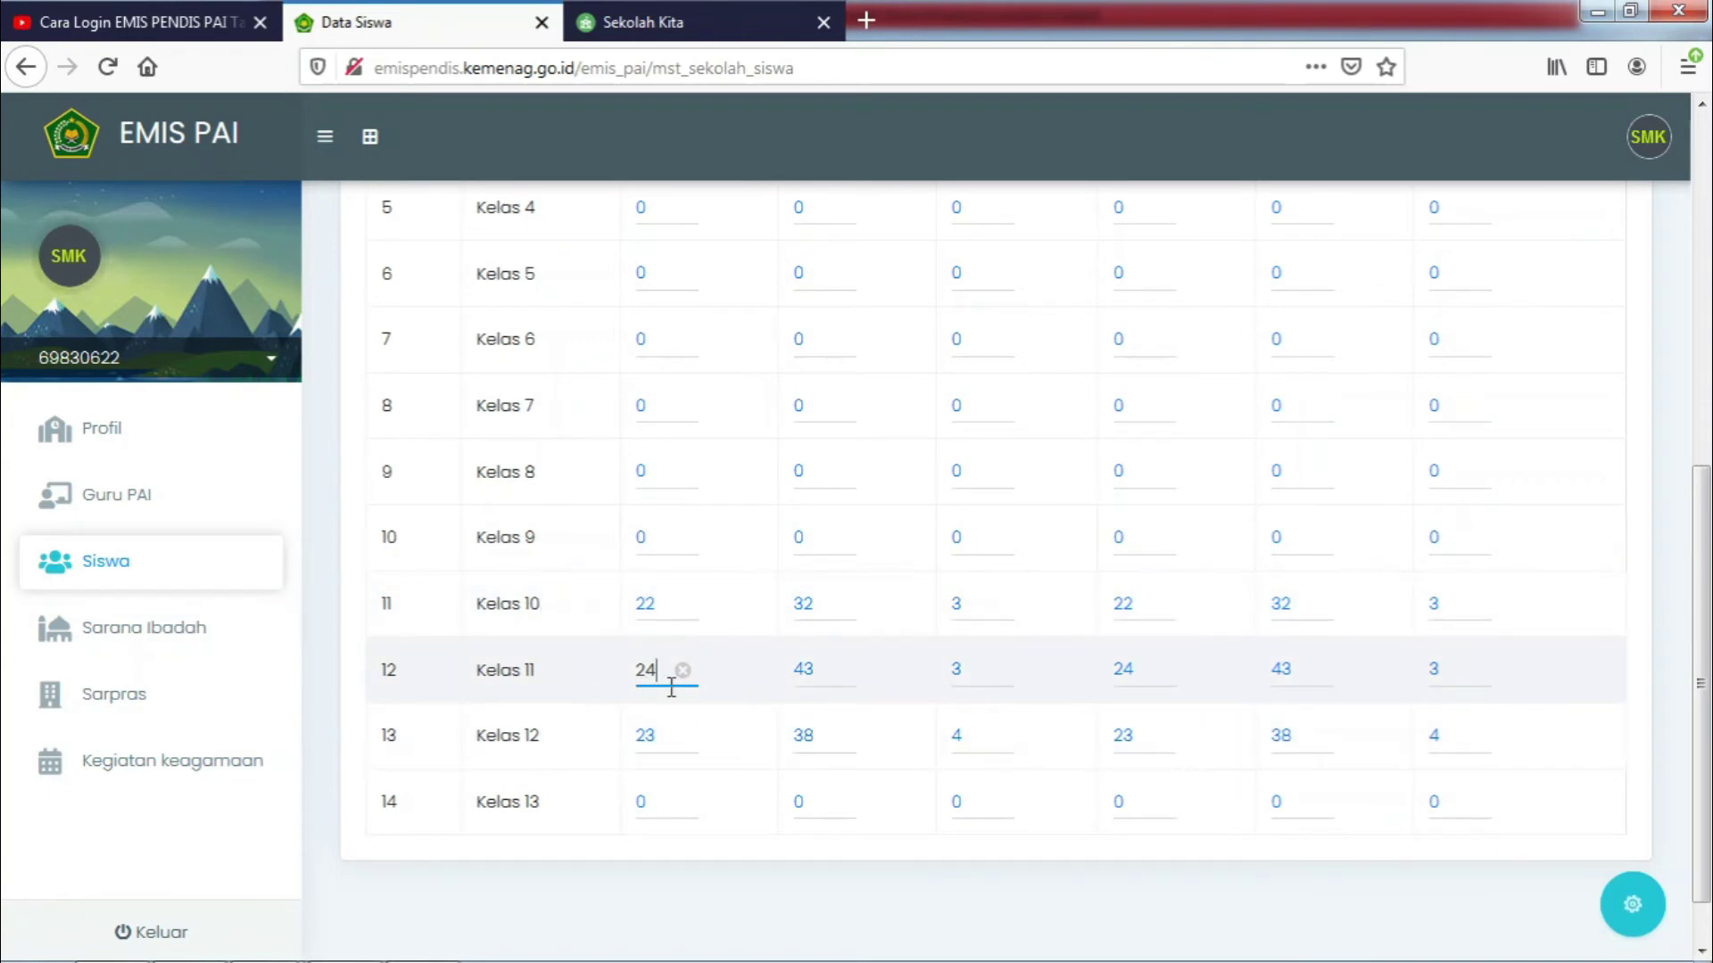
click(822, 688)
click(979, 678)
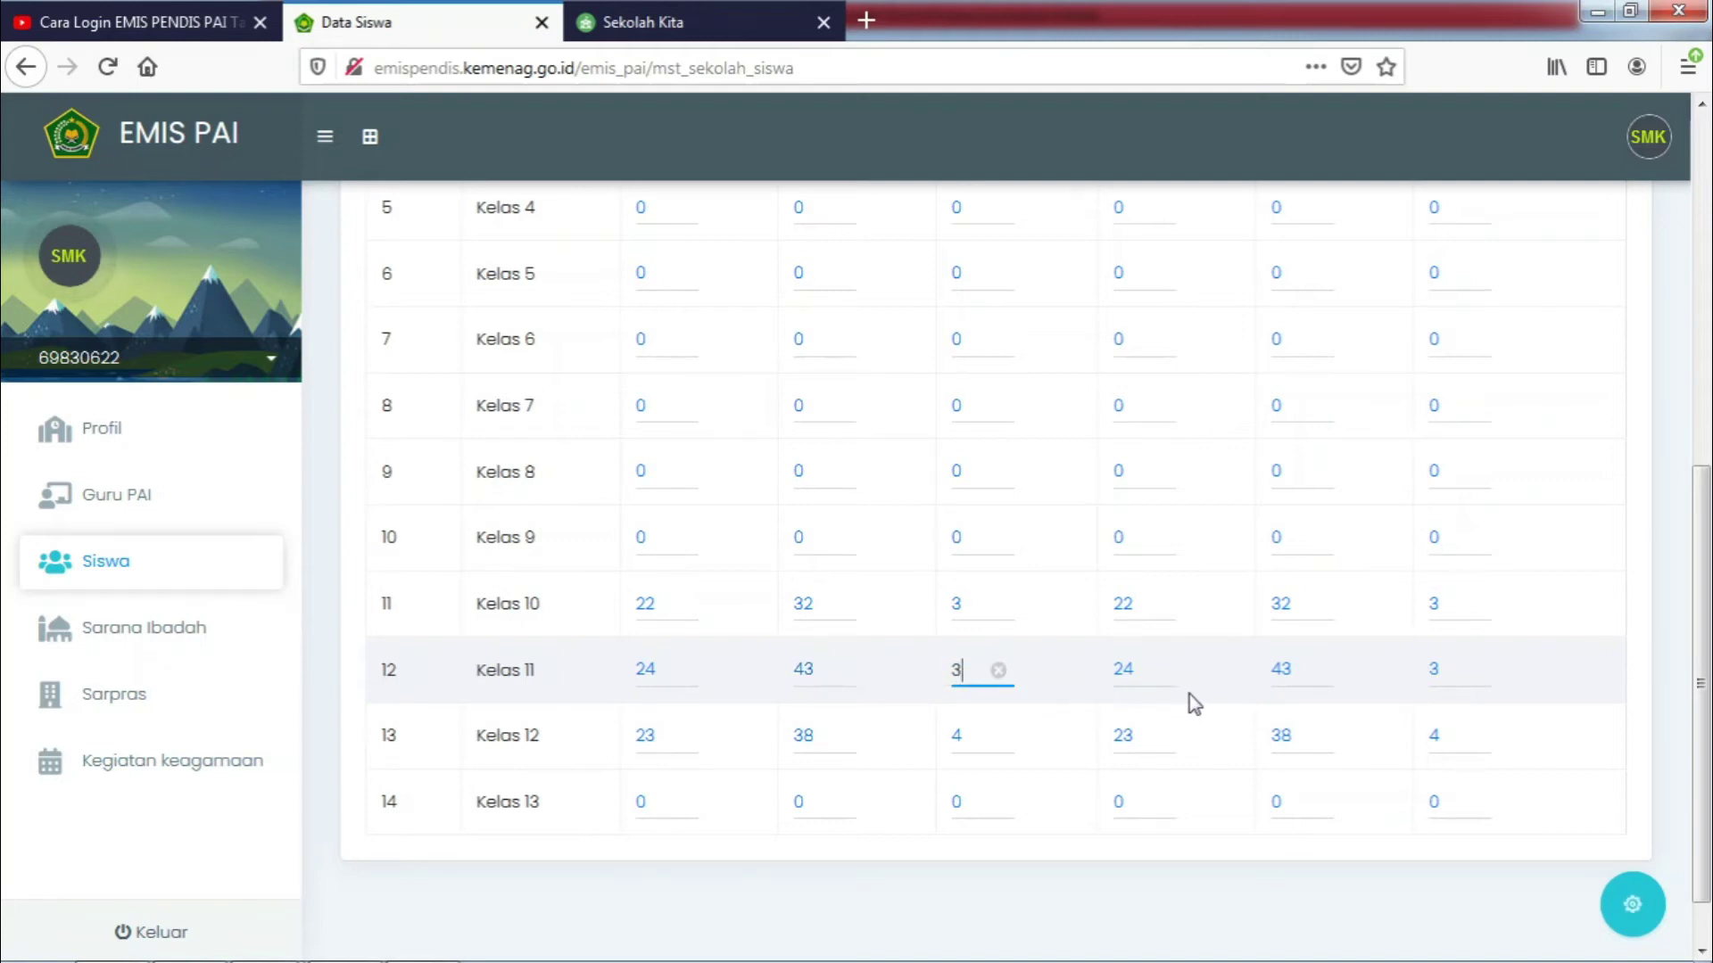
click(1133, 687)
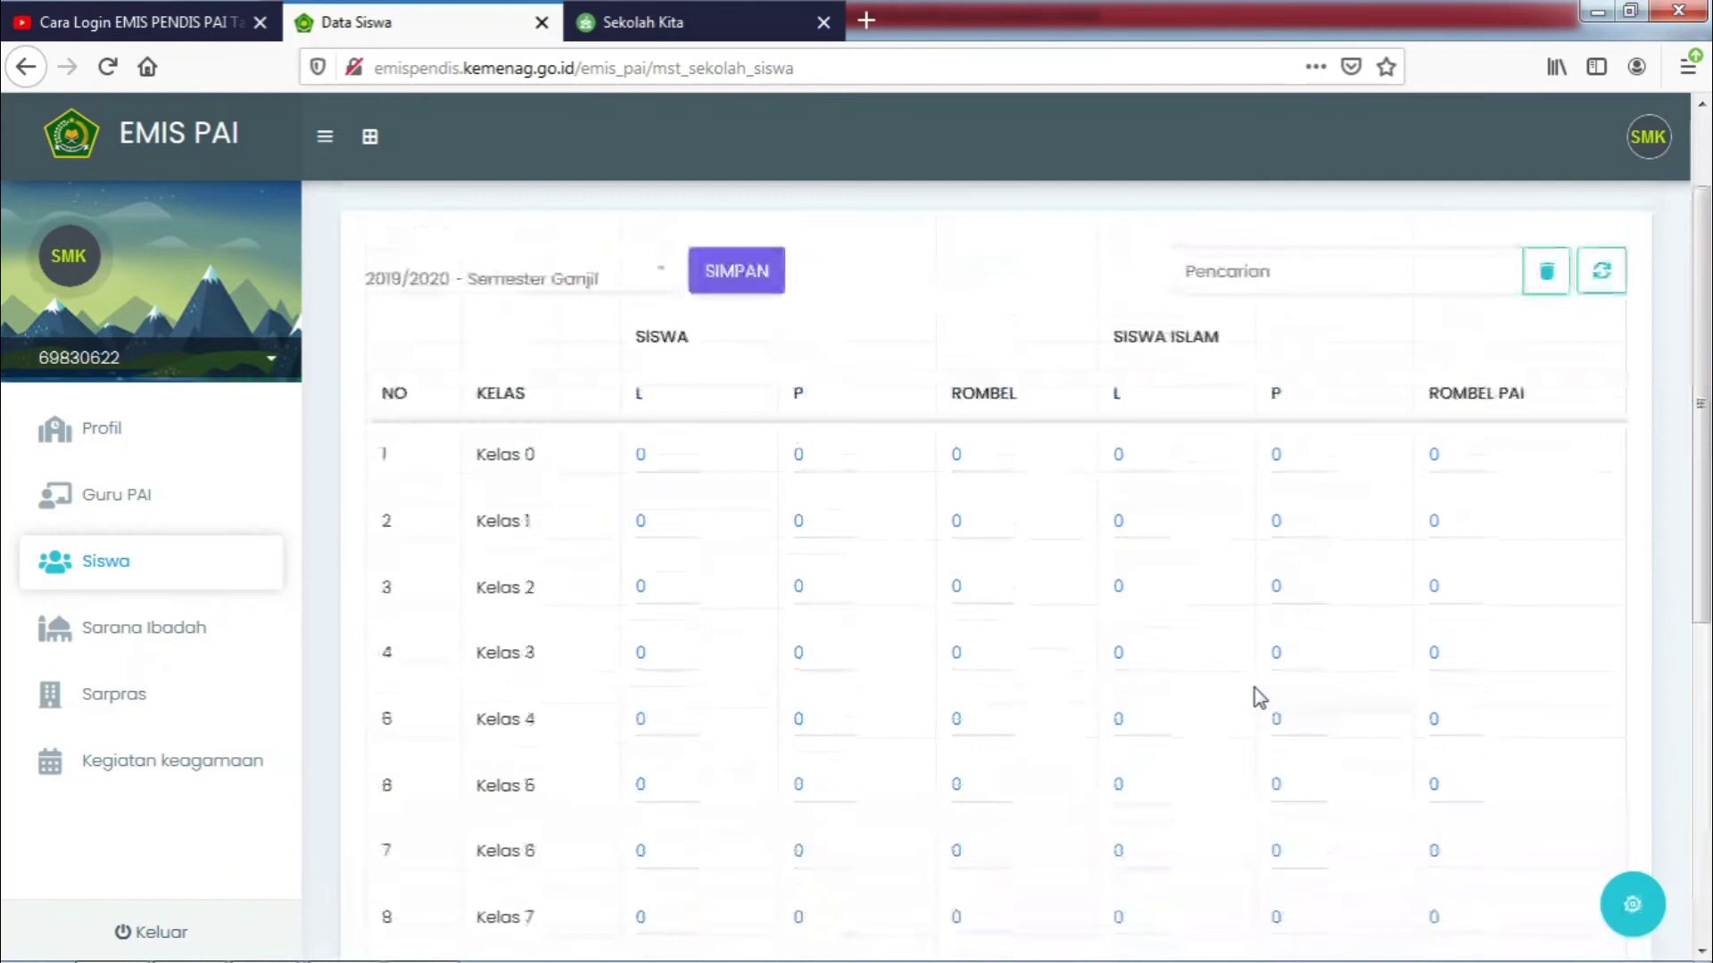
scroll(1259, 698, down, 8)
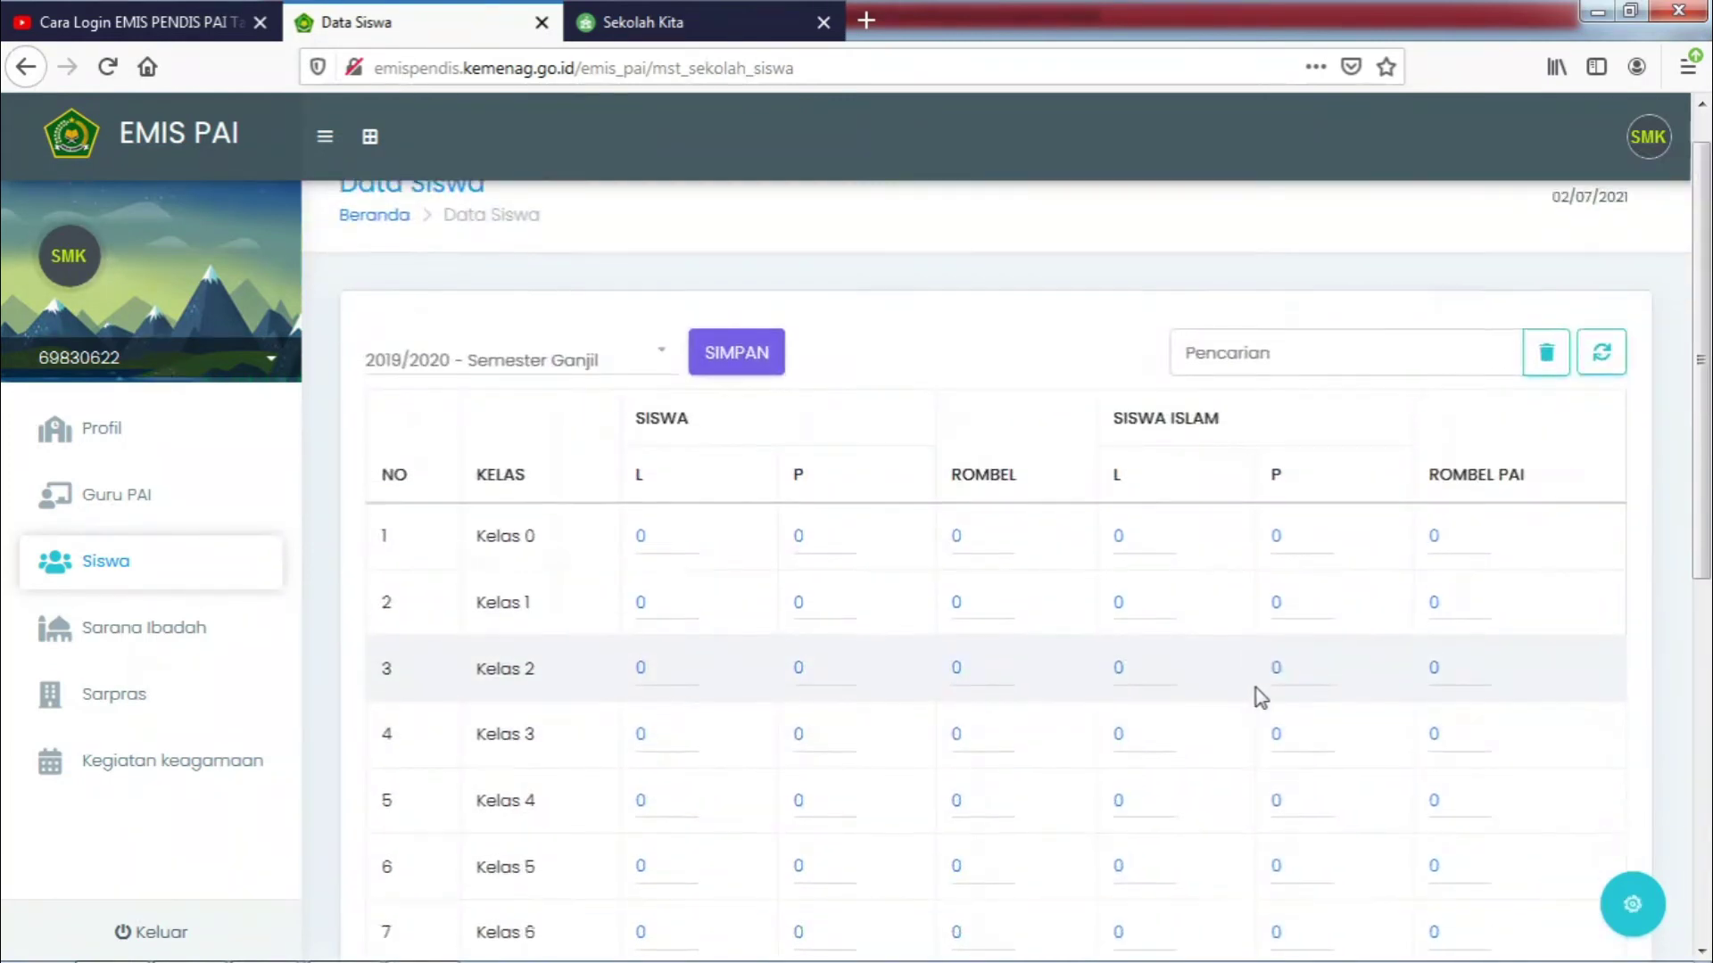
click(1307, 678)
click(661, 671)
click(808, 737)
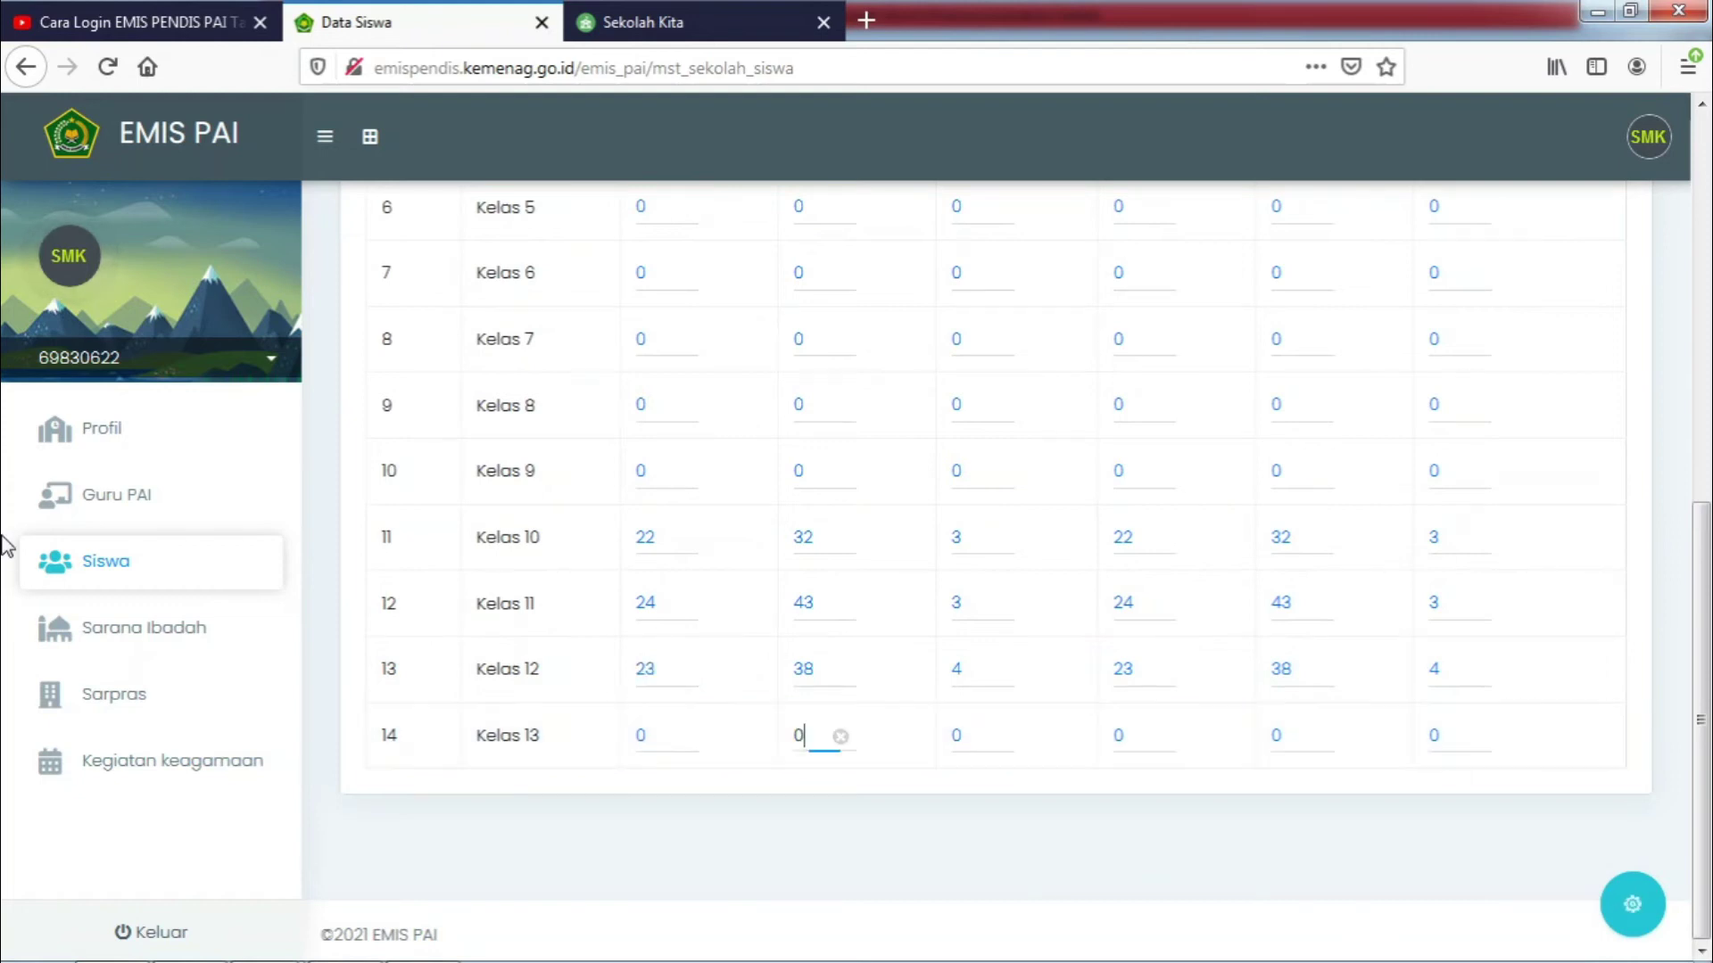
View the available semesters for the student data and save it under 2019/2020 - Semester Ganjil
scroll(523, 661, up, 10)
click(664, 517)
click(665, 332)
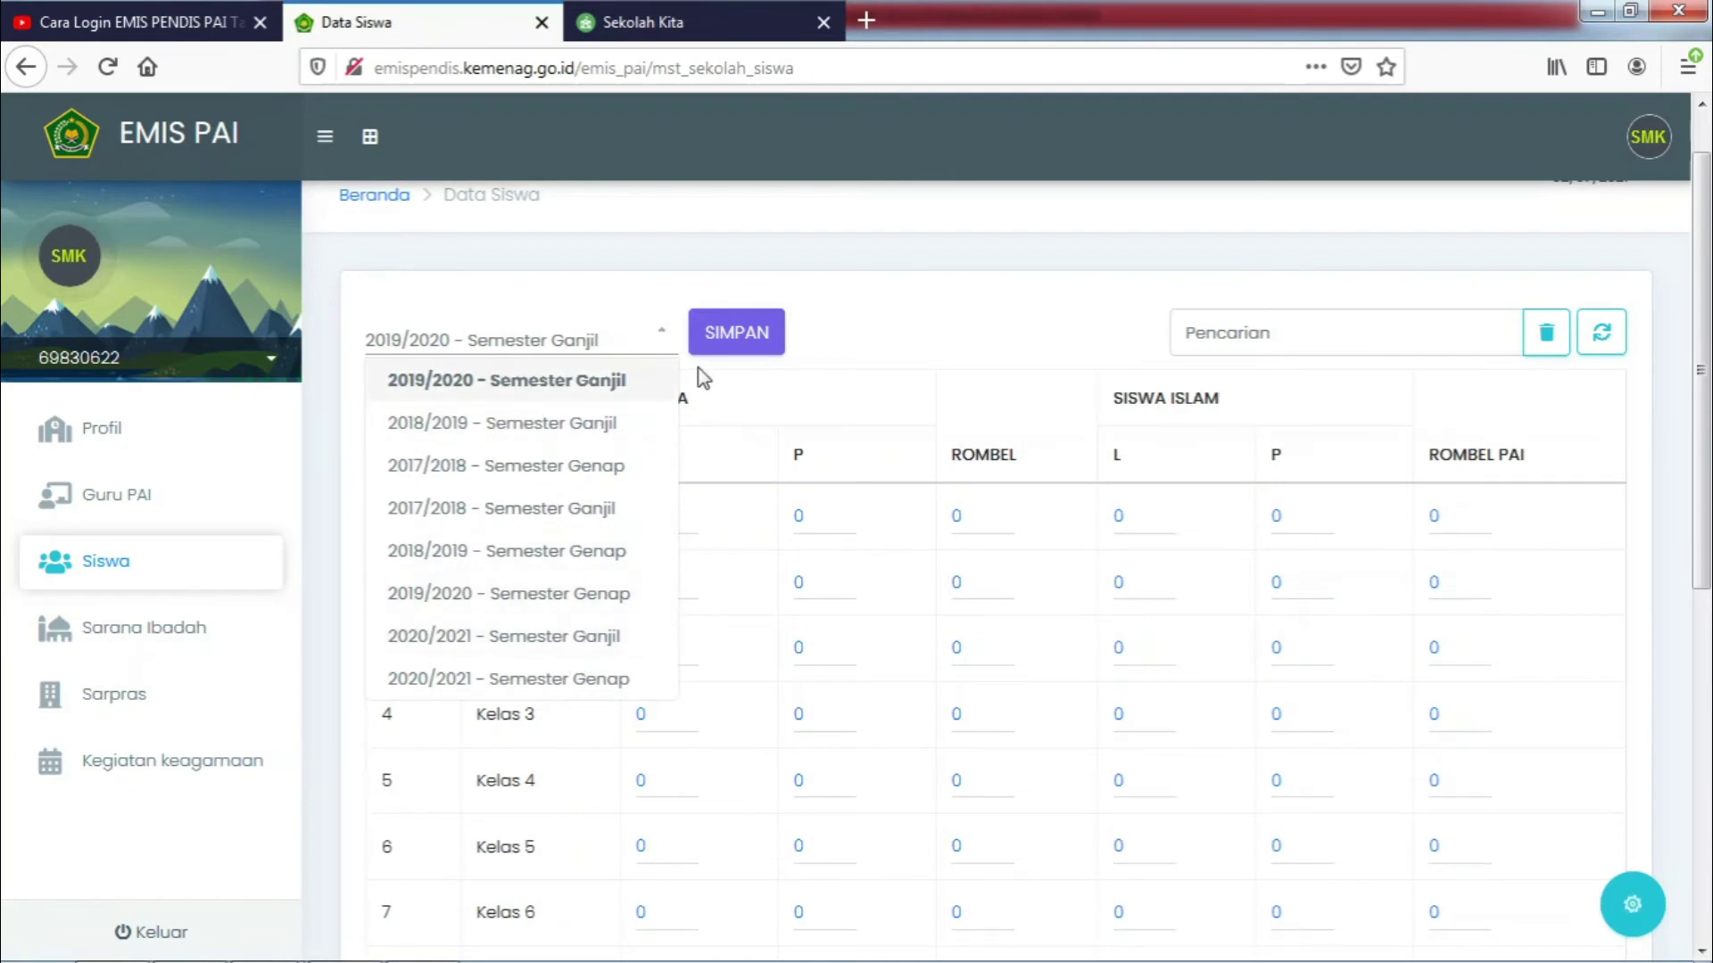
click(727, 346)
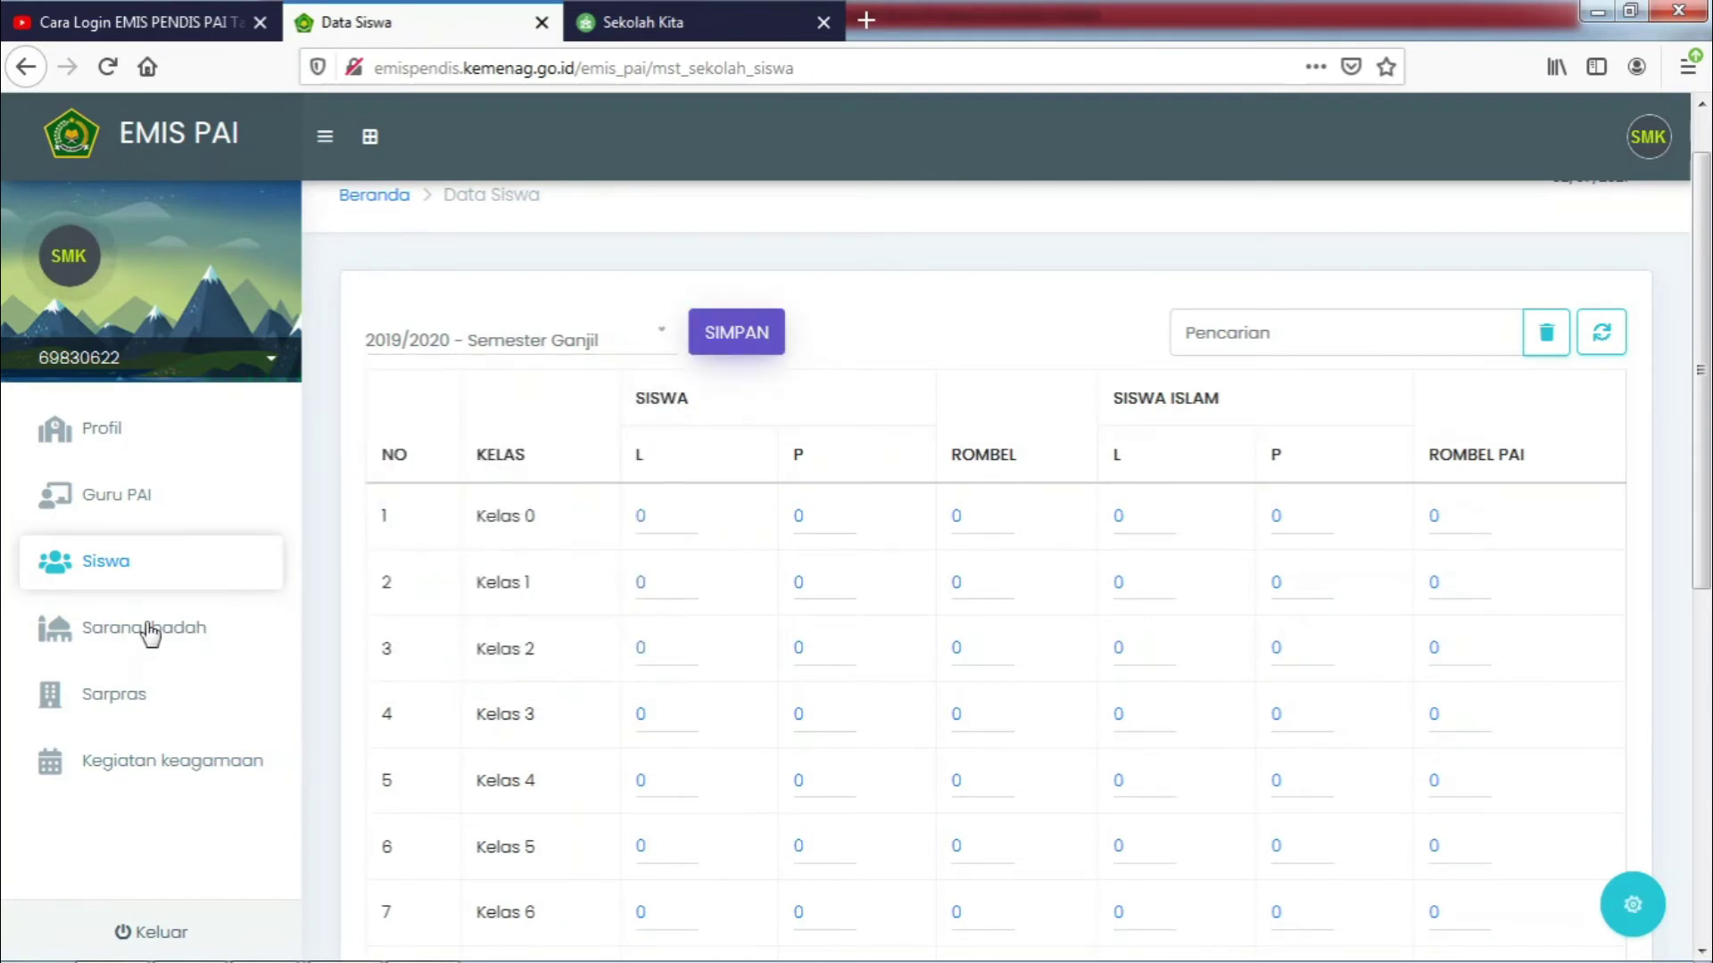
Open the Sarana Ibadah data and save it for 2019/2020 - Semester Ganjil
click(124, 648)
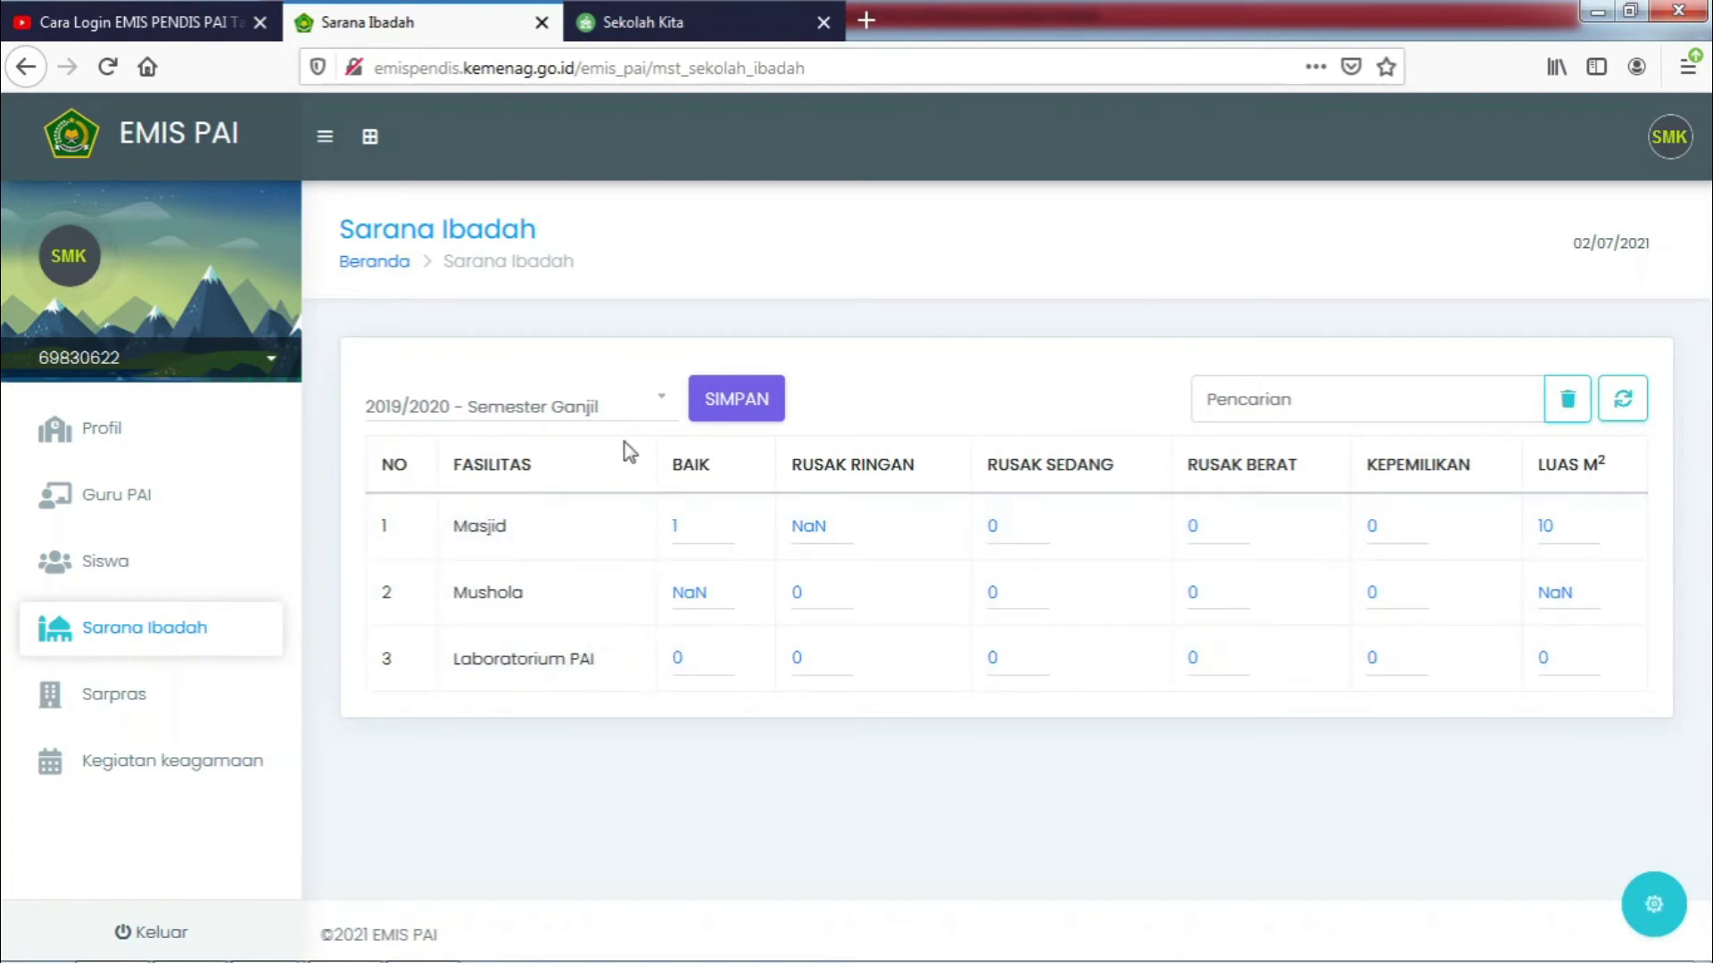
click(661, 411)
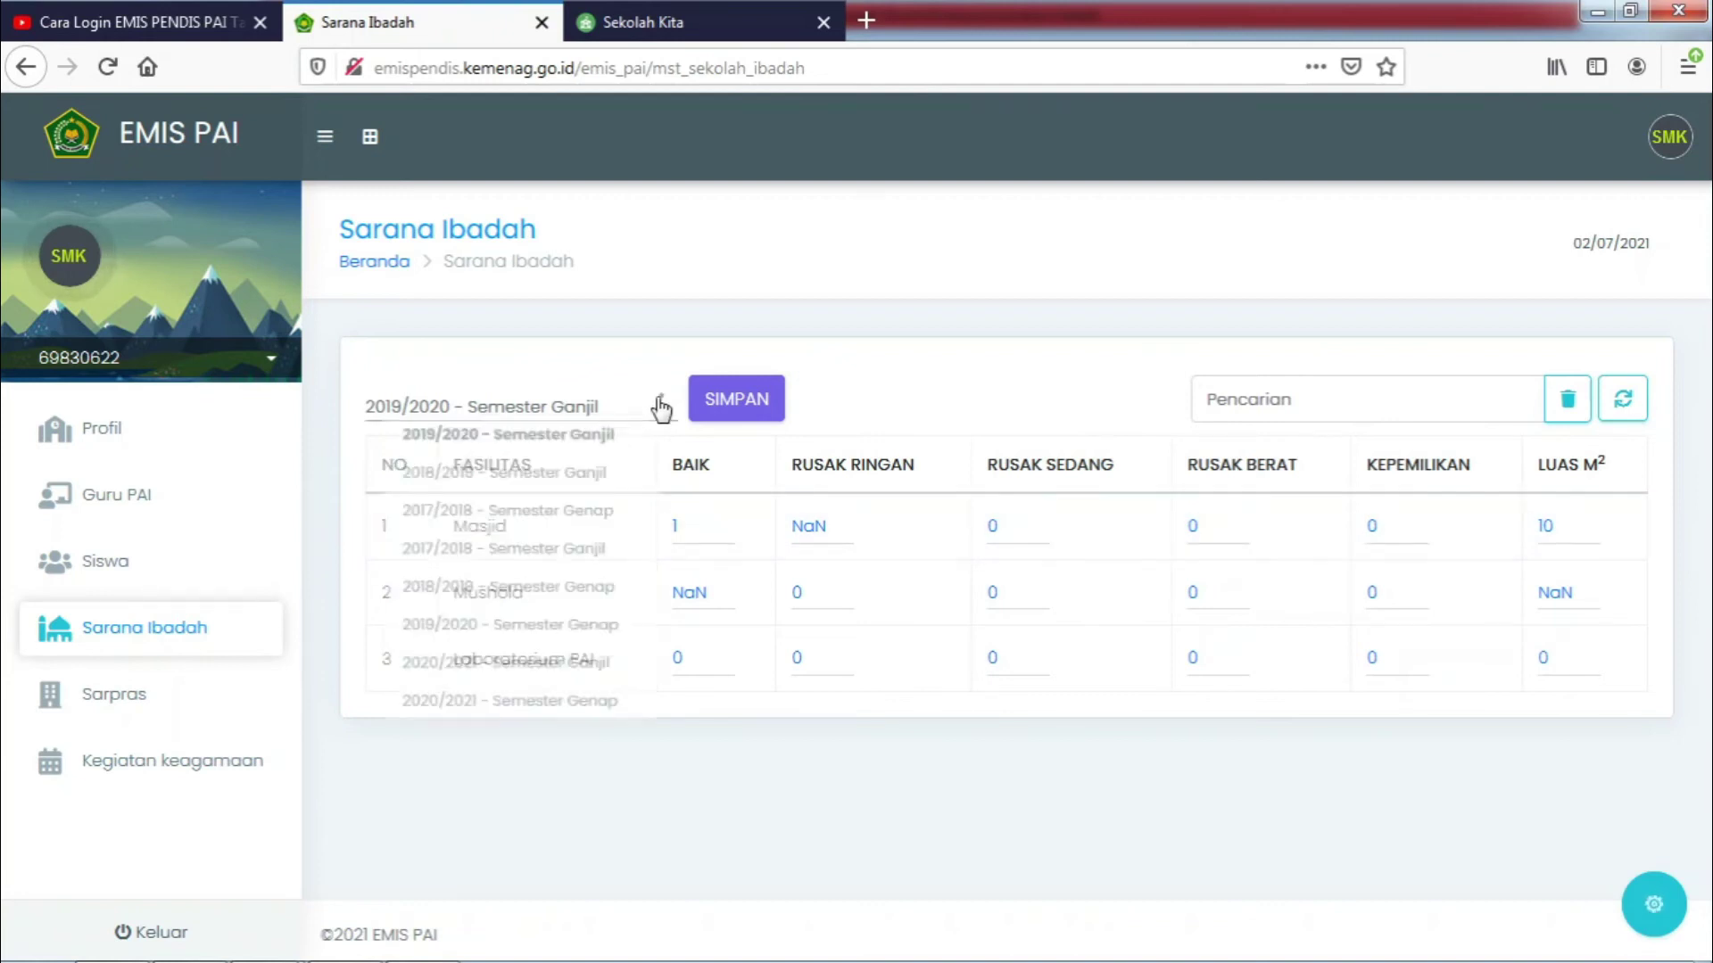
click(761, 409)
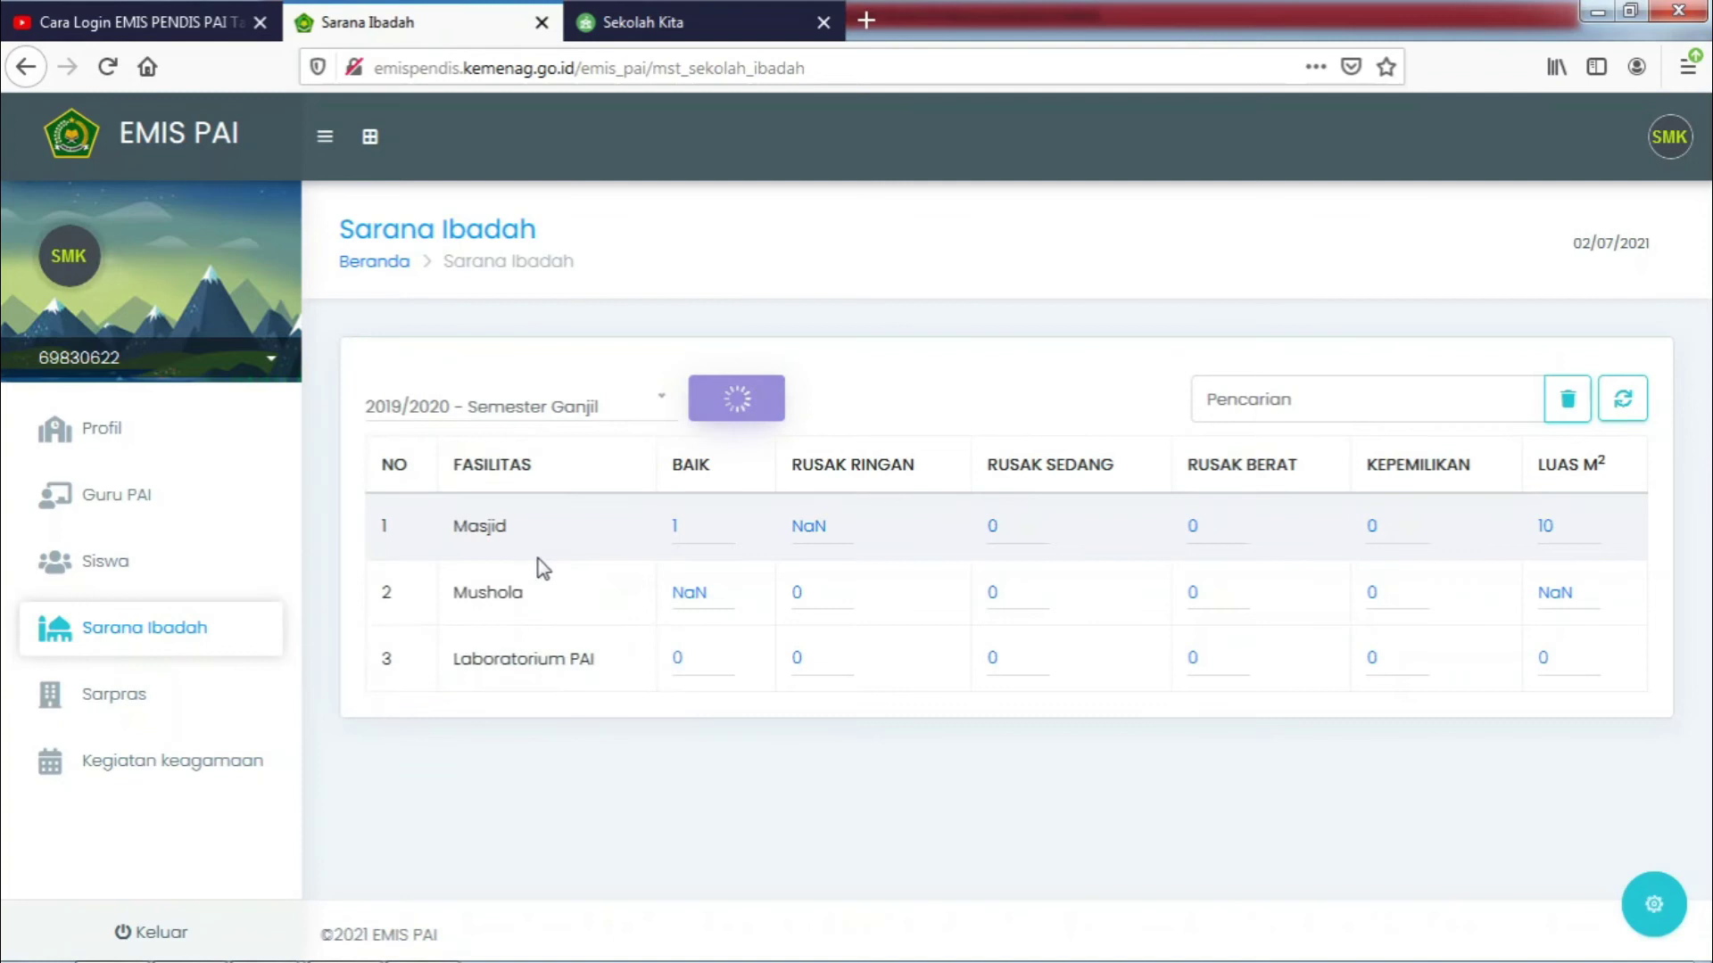
Check the condition, ownership and area fields for Masjid, Mushola and Laboratorium PAI, and save the worship facilities again
click(689, 593)
click(797, 593)
click(797, 659)
click(1374, 593)
click(1564, 530)
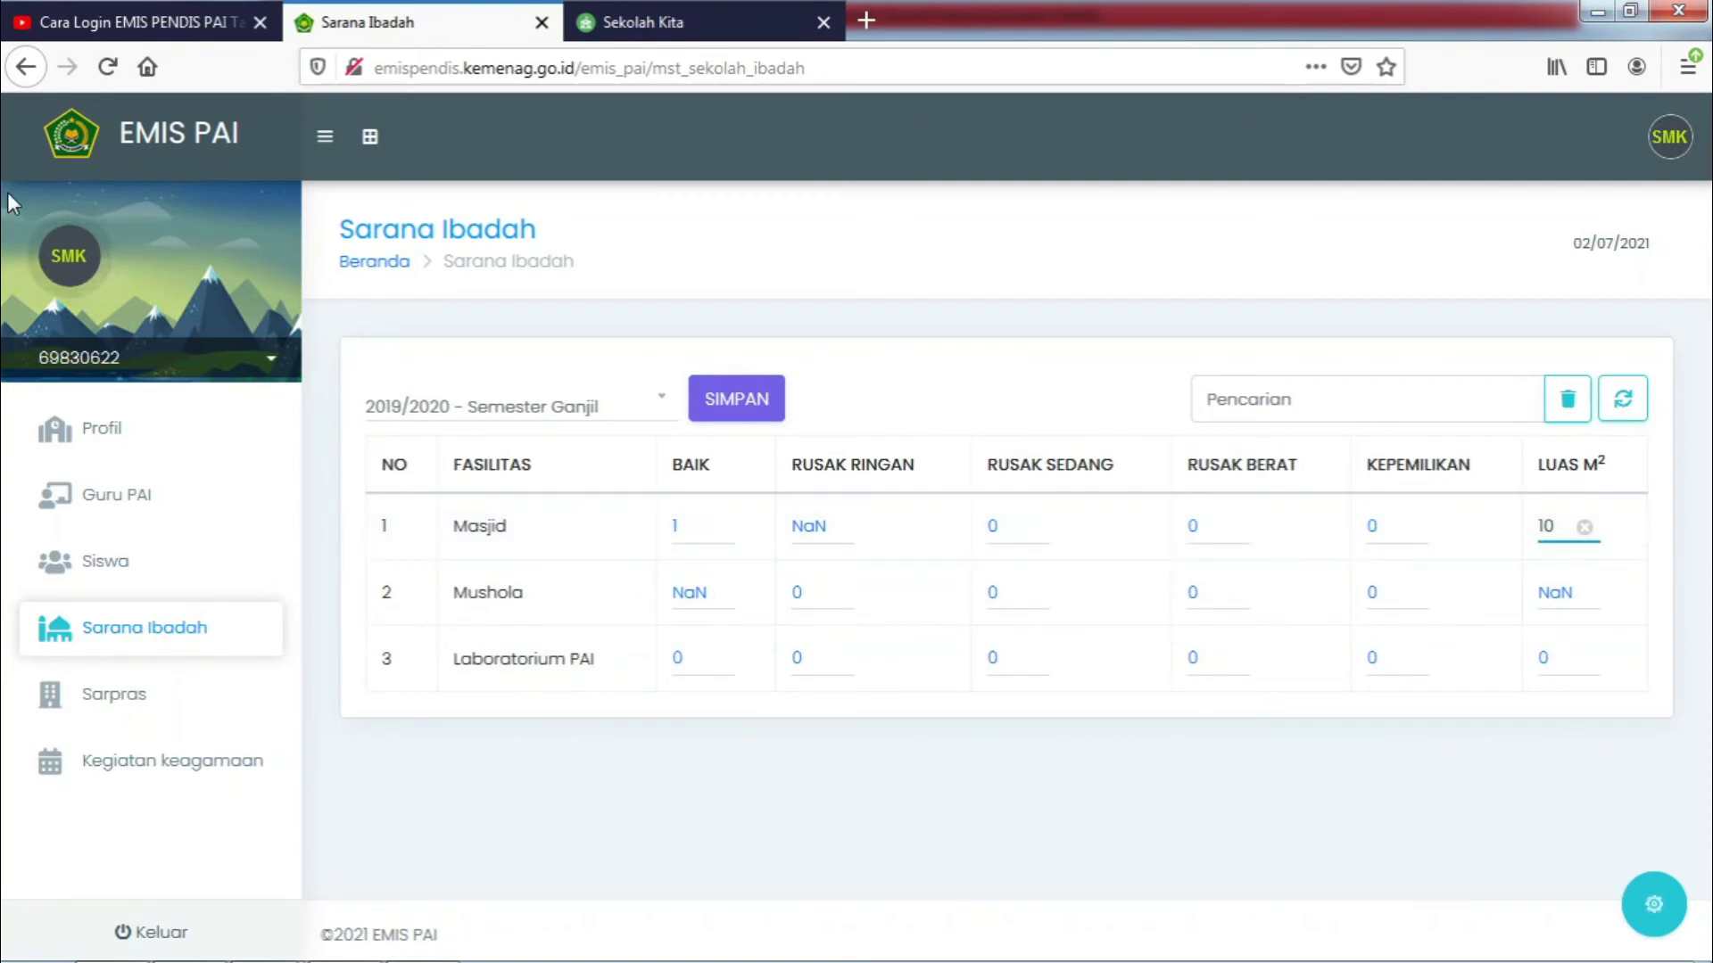
click(744, 404)
click(744, 403)
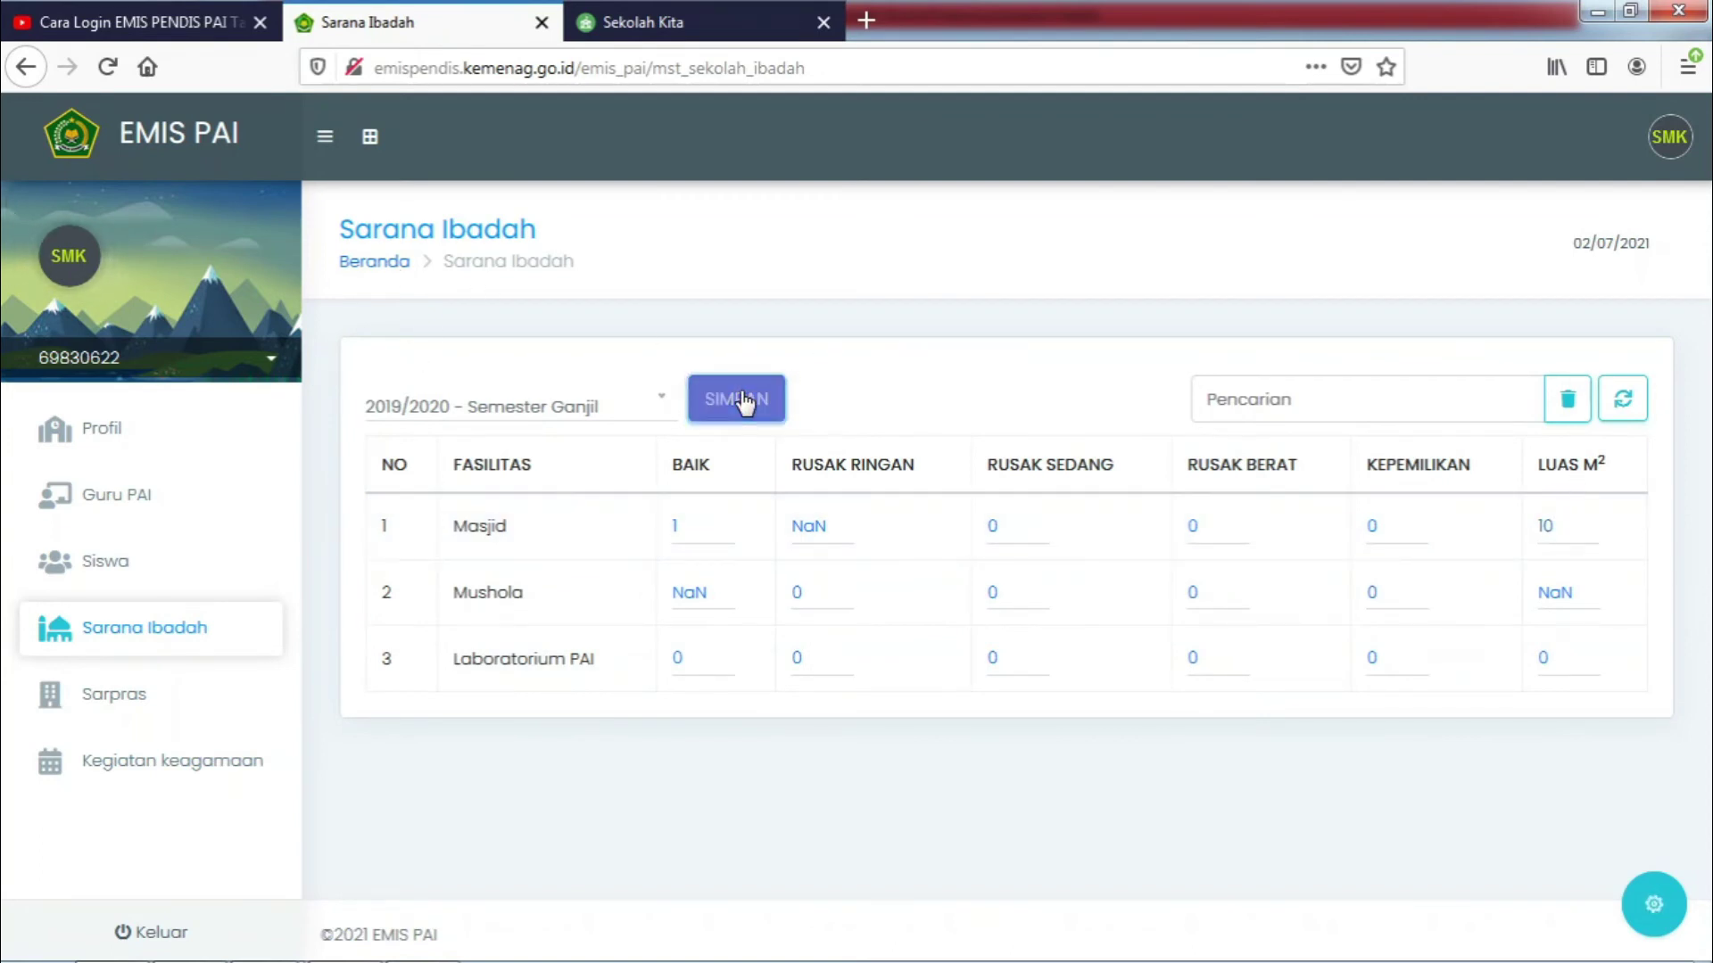
Open the Sarpras data and review the Baik, Rusak and Ideal fields throughout the list of religious facilities
click(131, 702)
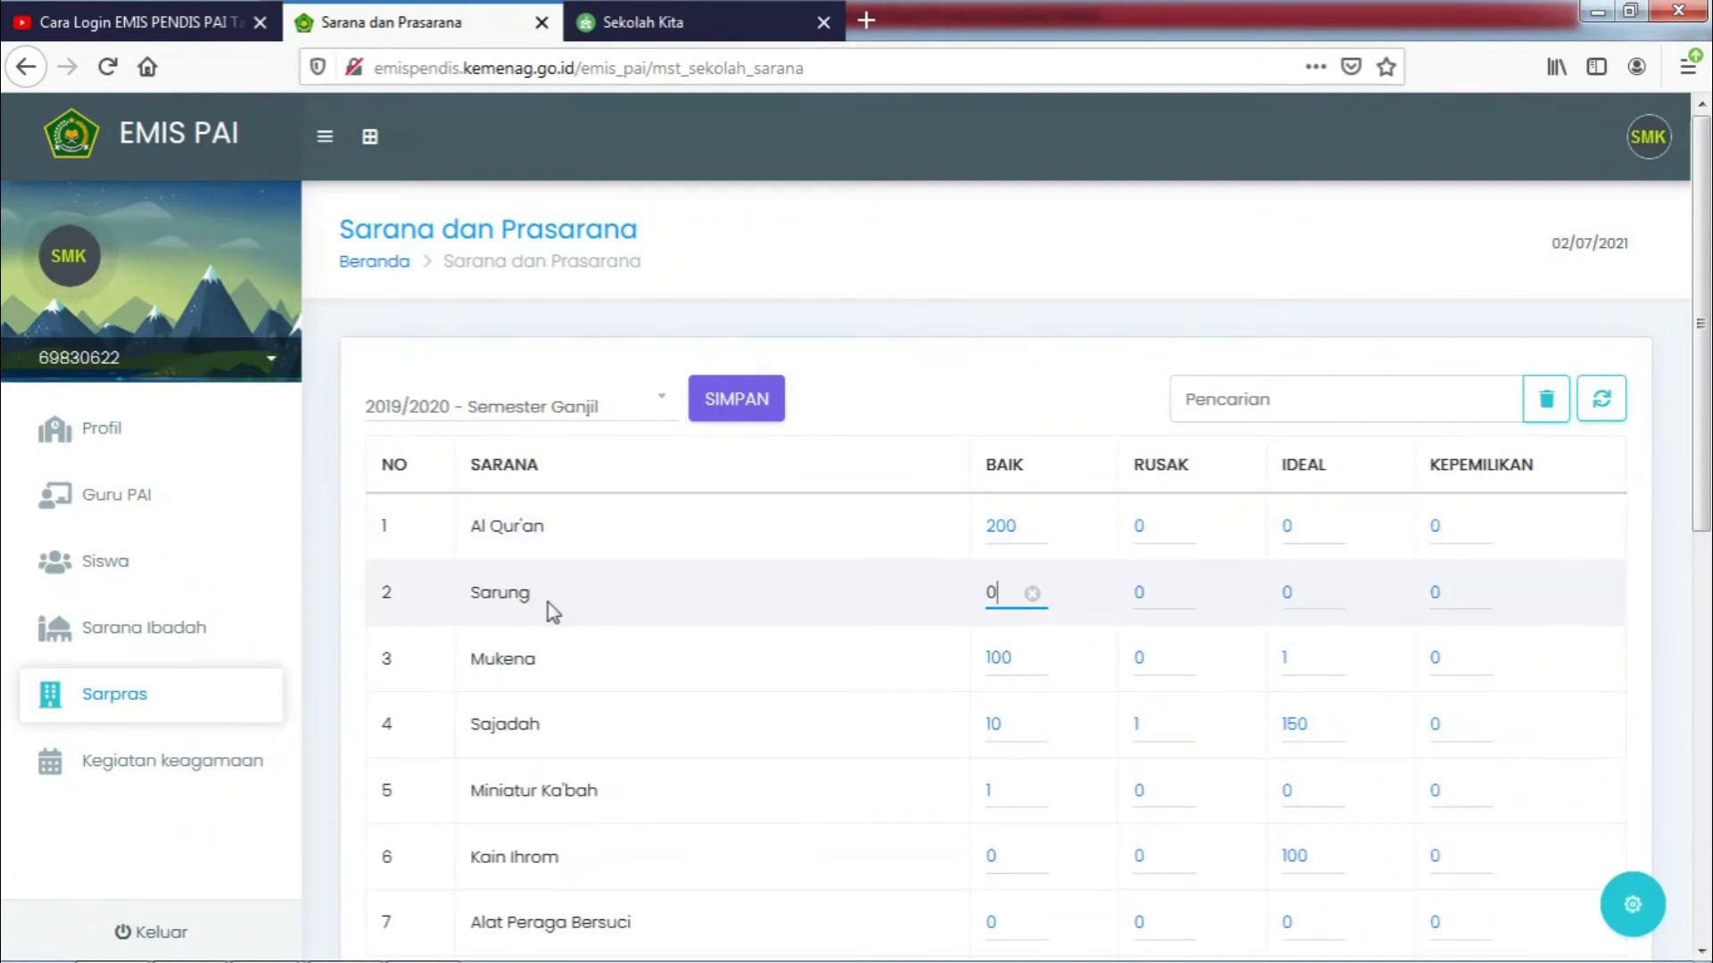
scroll(586, 639, down, 3)
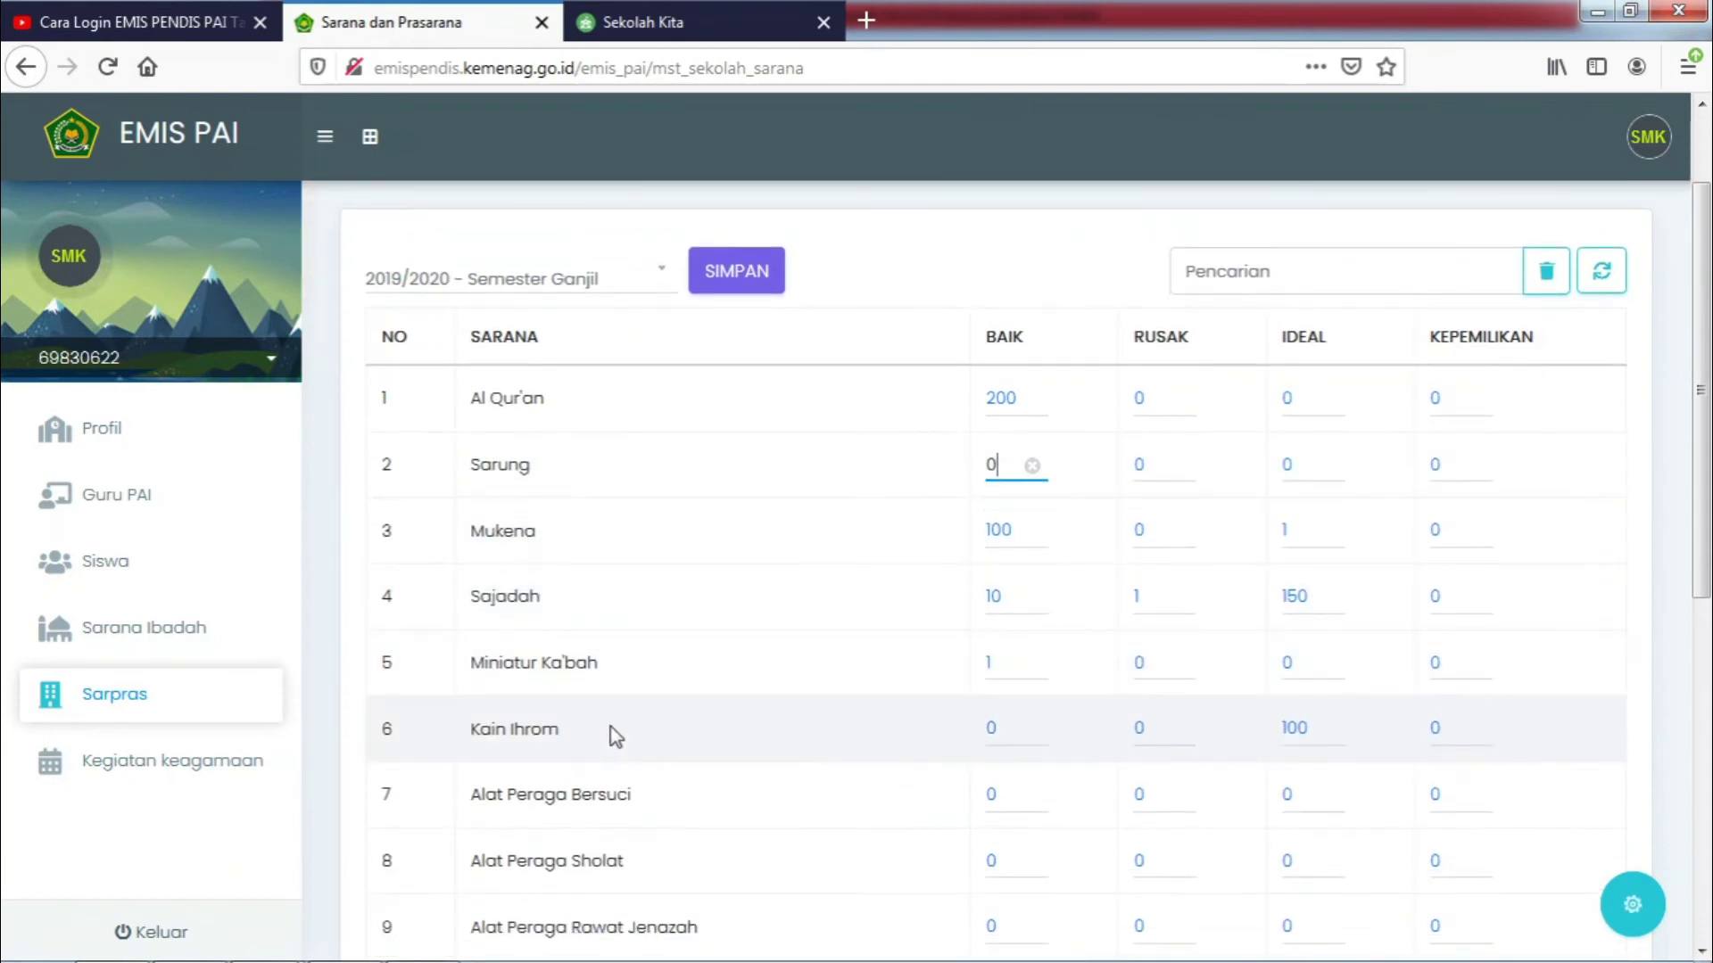
scroll(615, 736, down, 2)
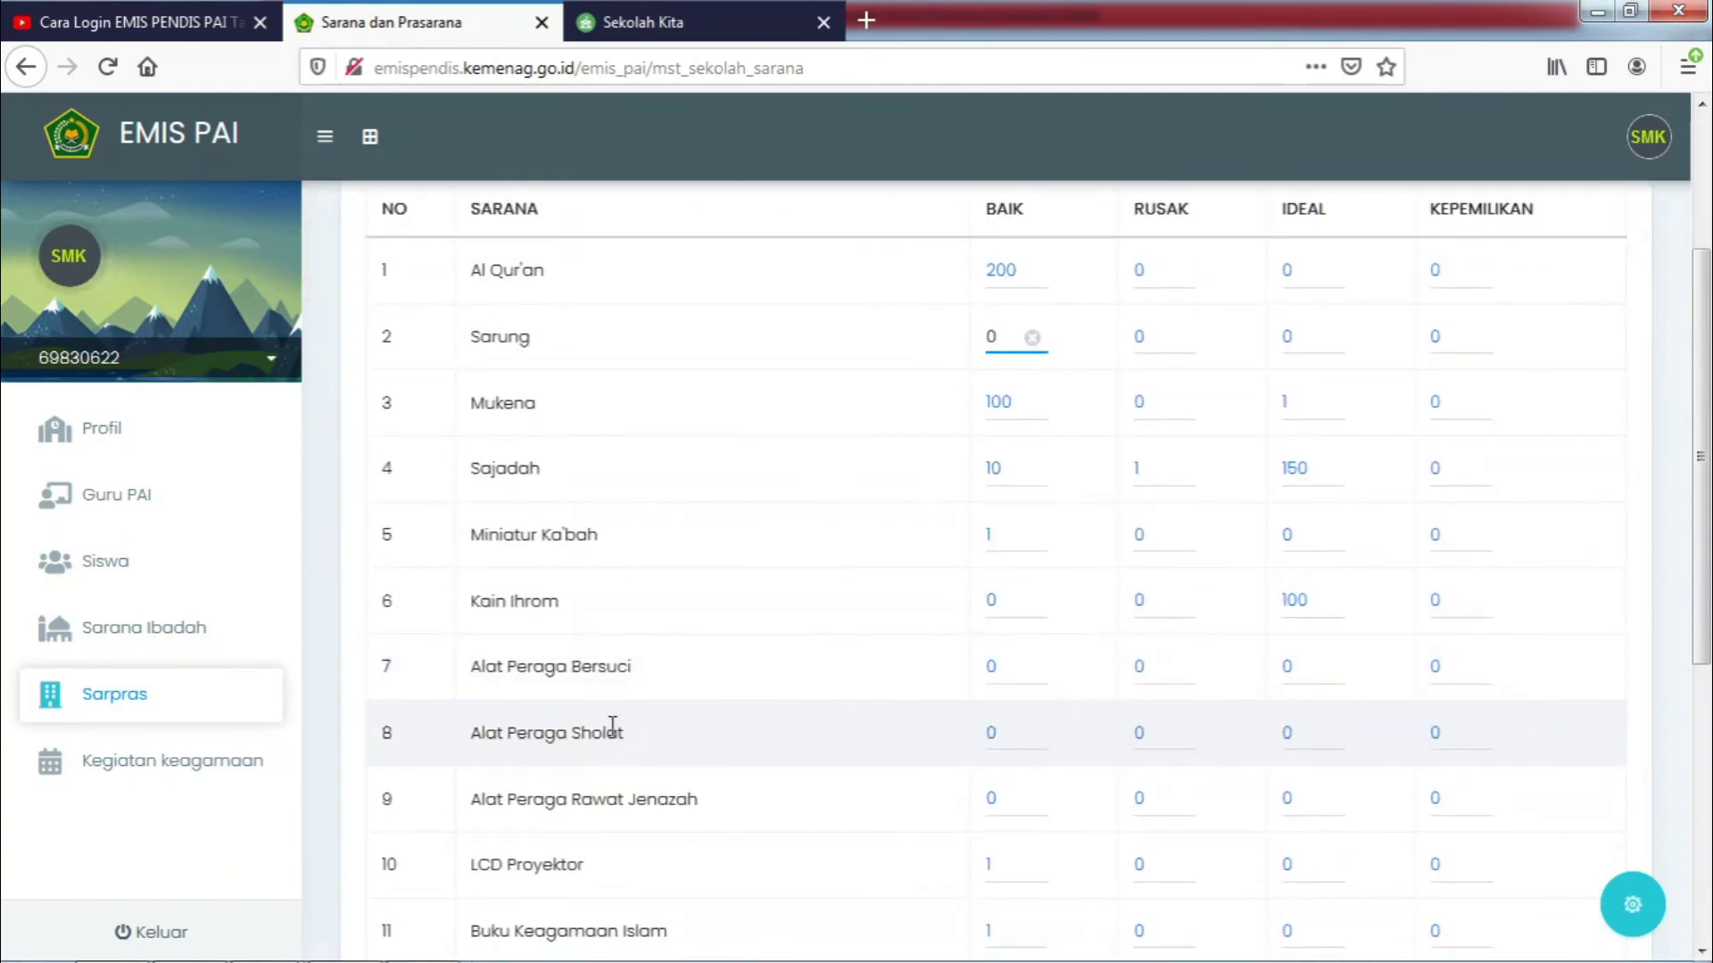
scroll(614, 730, down, 2)
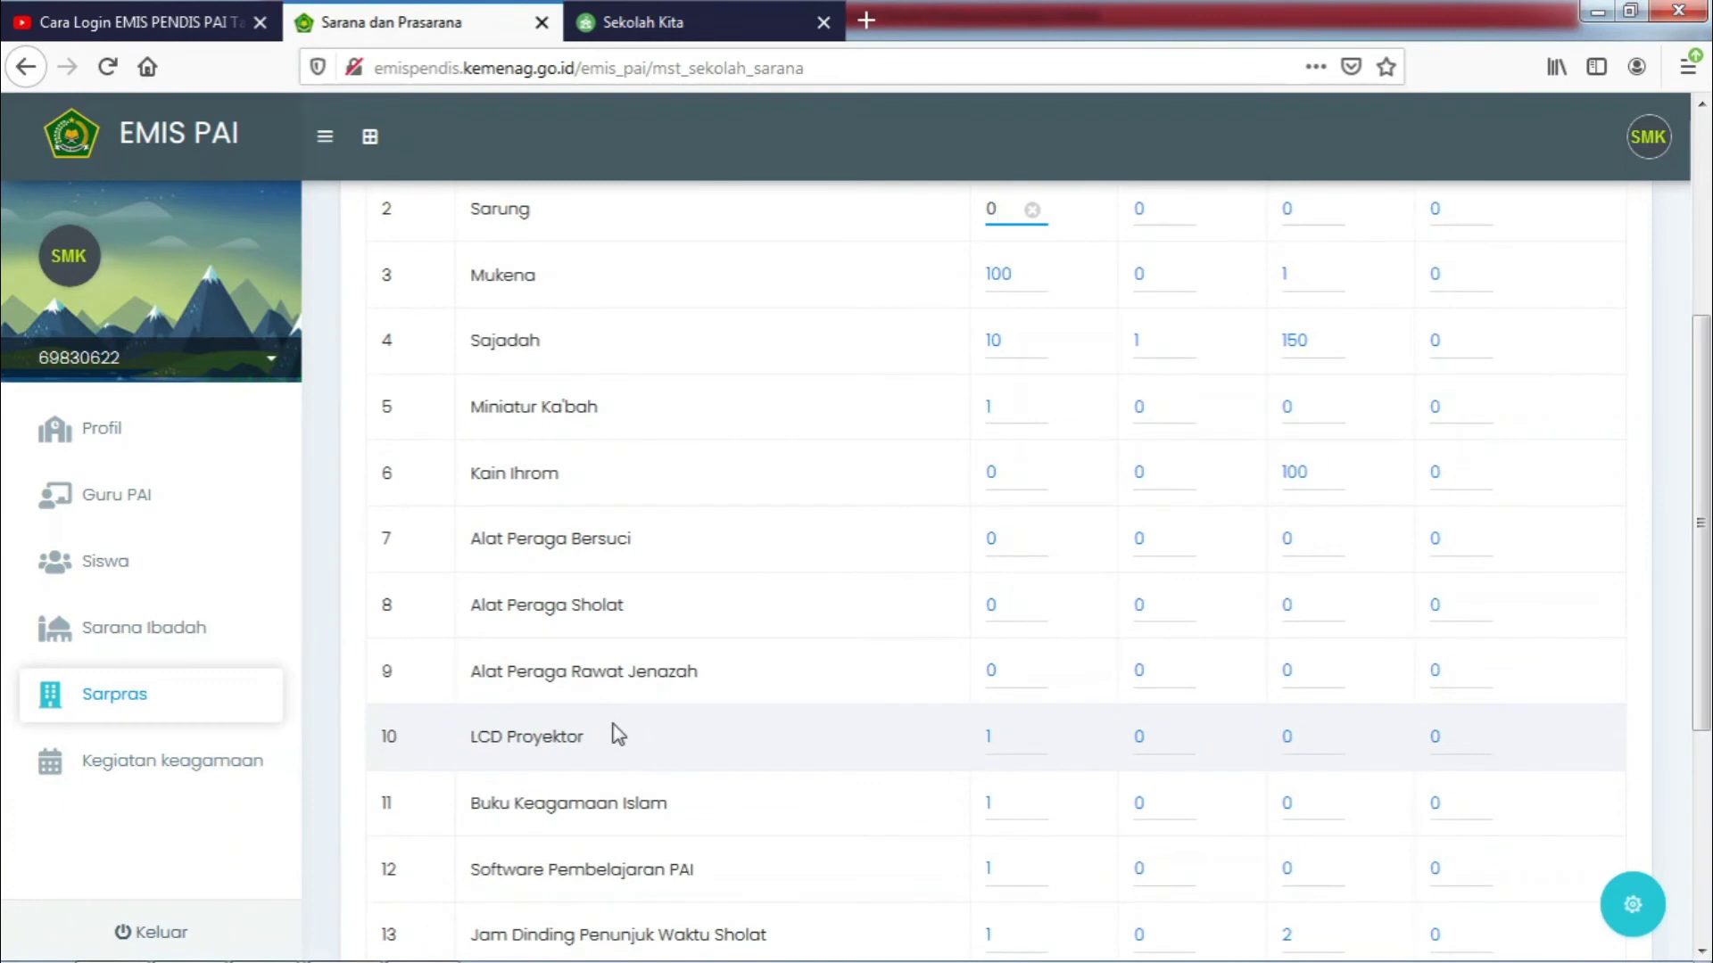
scroll(627, 727, down, 5)
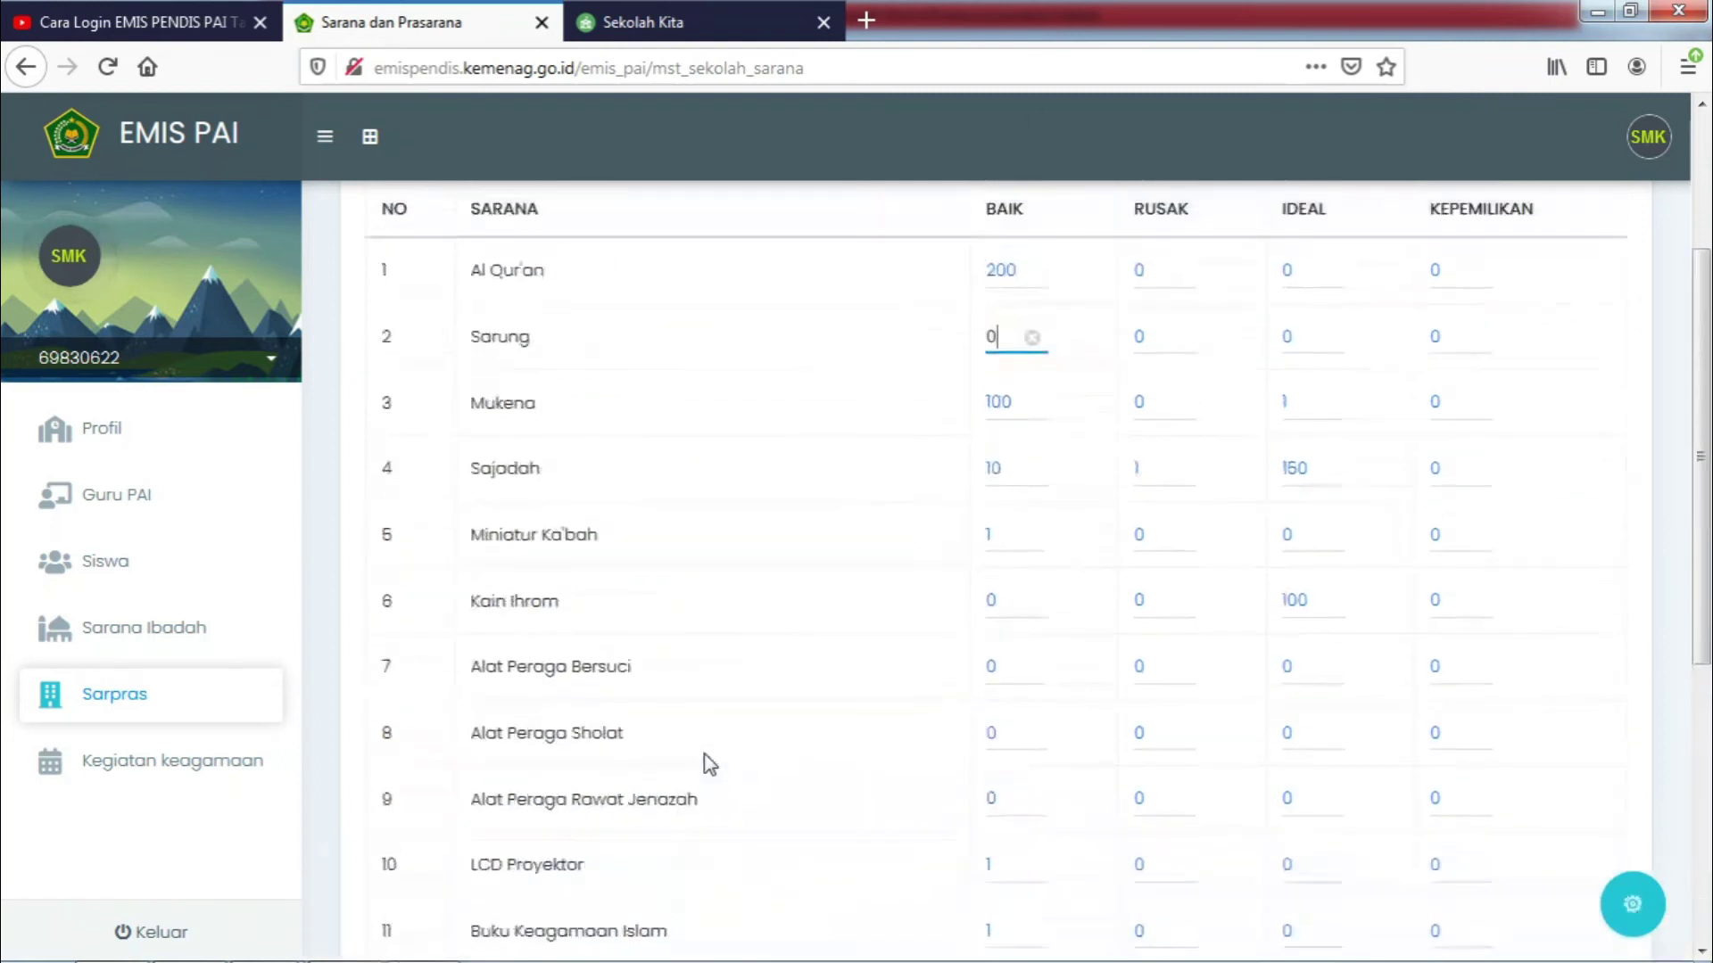
scroll(707, 764, up, 3)
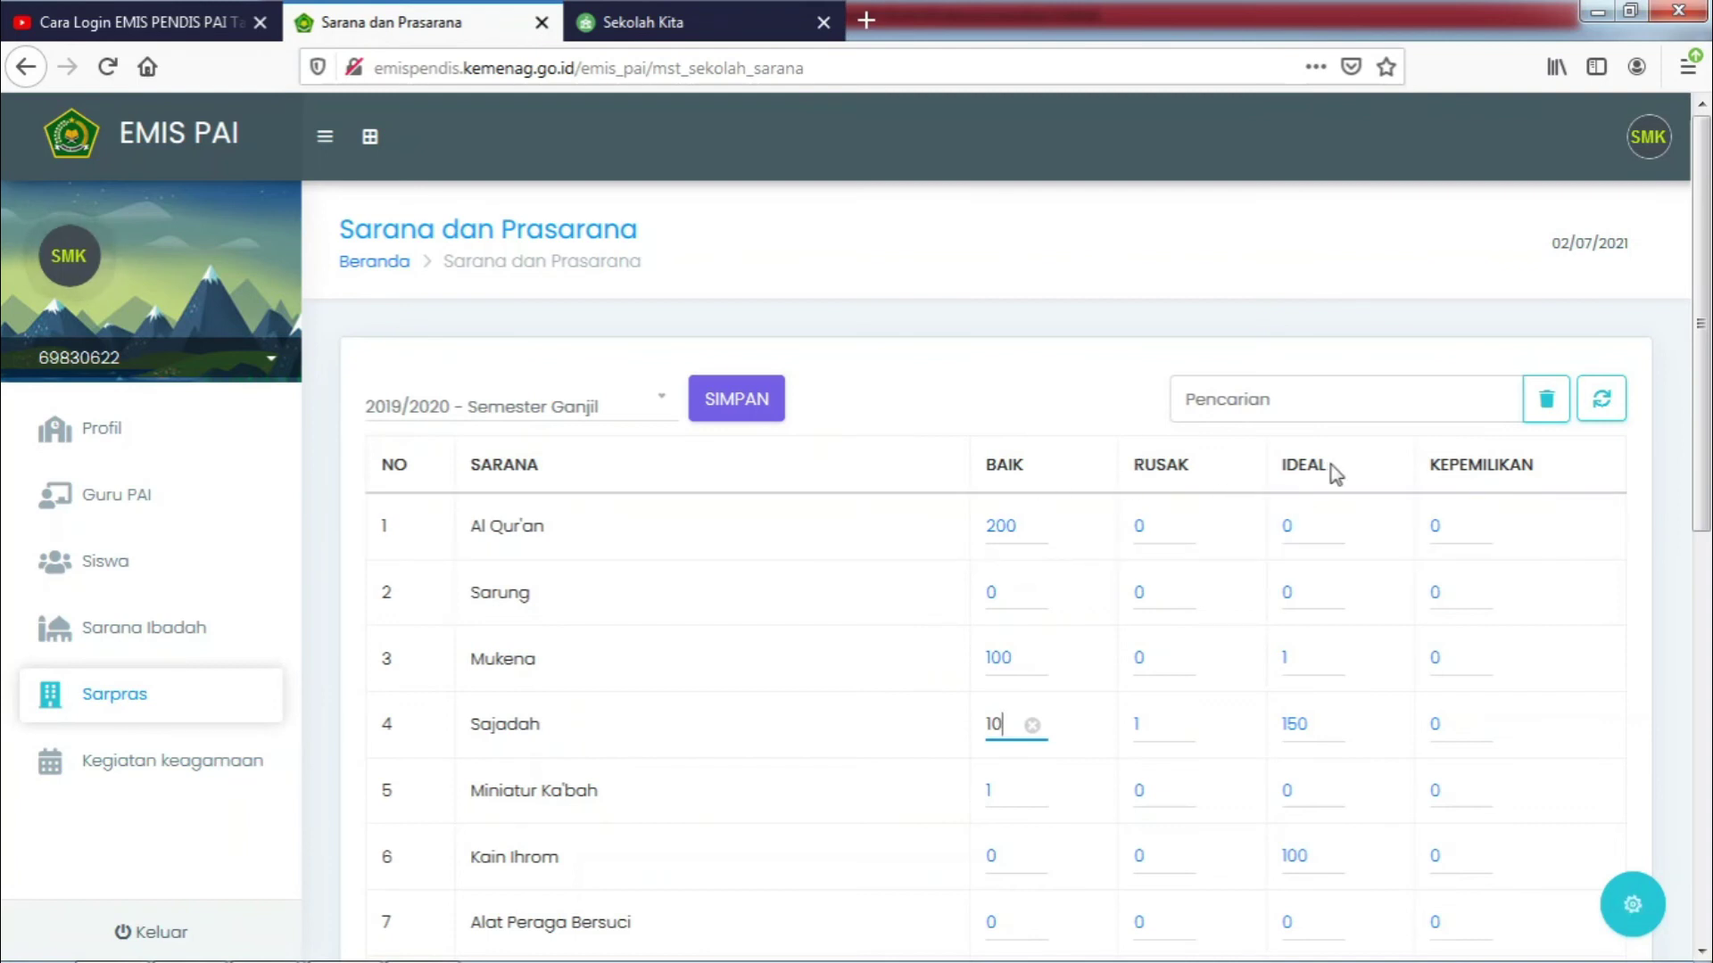
Check the Kepemilikan fields down the Sarpras list and save the facilities for 2019/2020 - Semester Ganjil
click(1441, 526)
scroll(1464, 553, down, 4)
click(1463, 540)
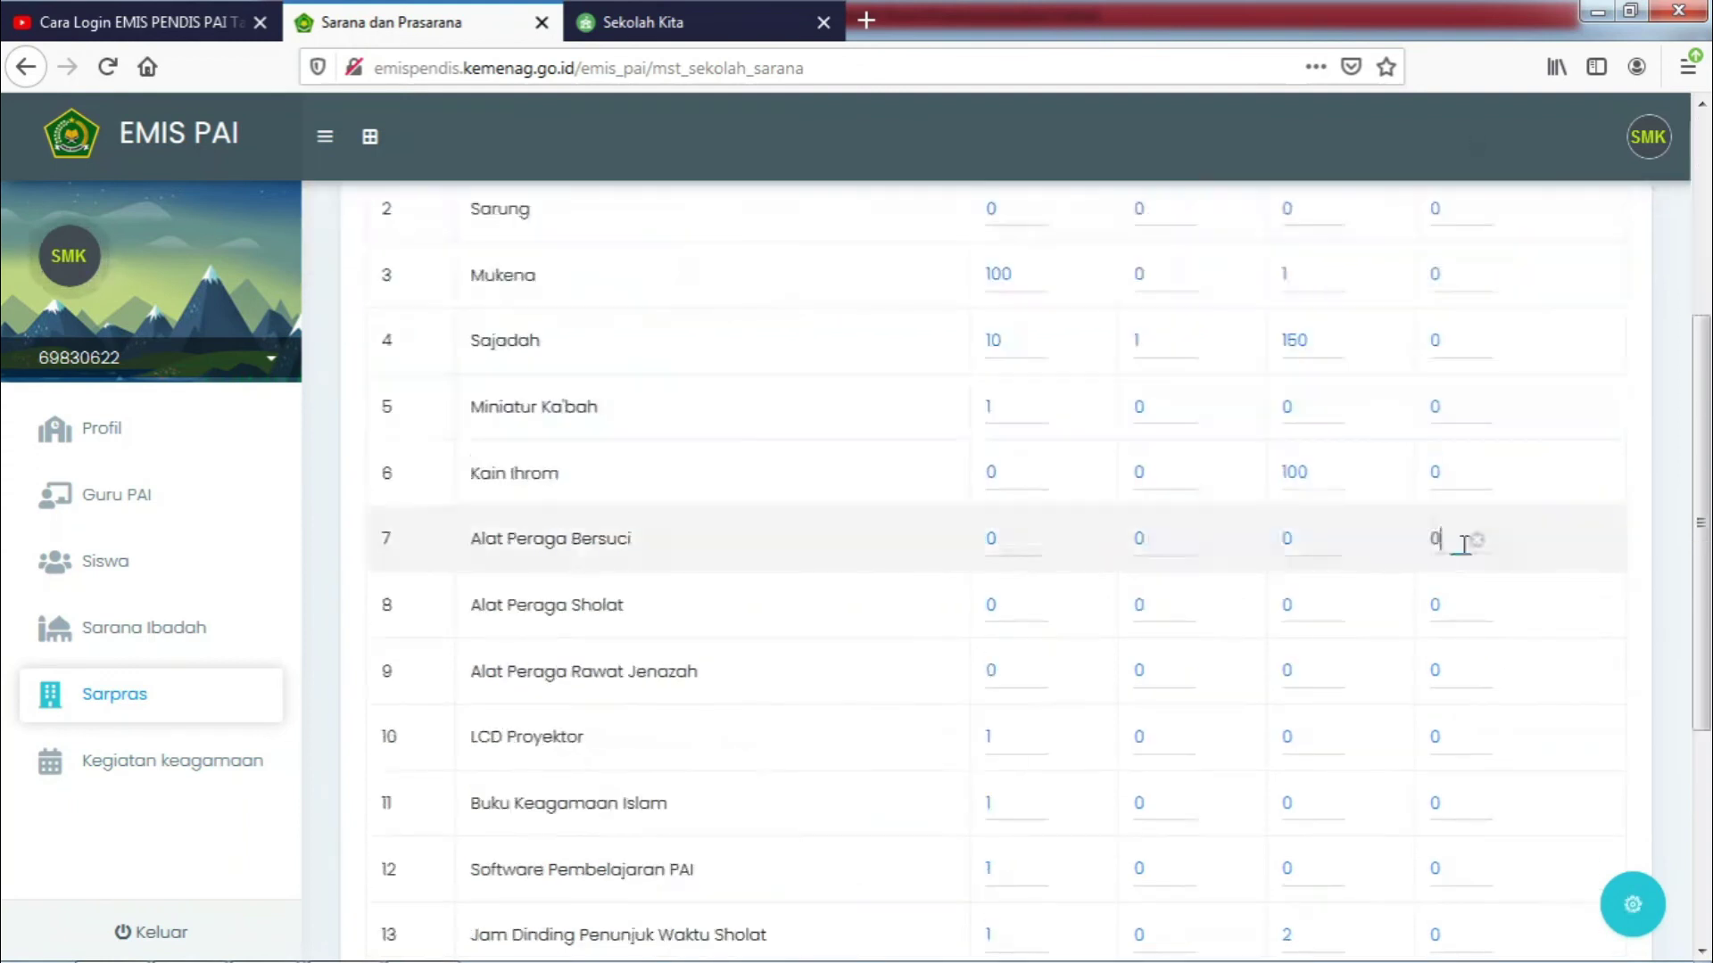
scroll(1463, 544, down, 4)
click(1463, 549)
scroll(827, 504, up, 9)
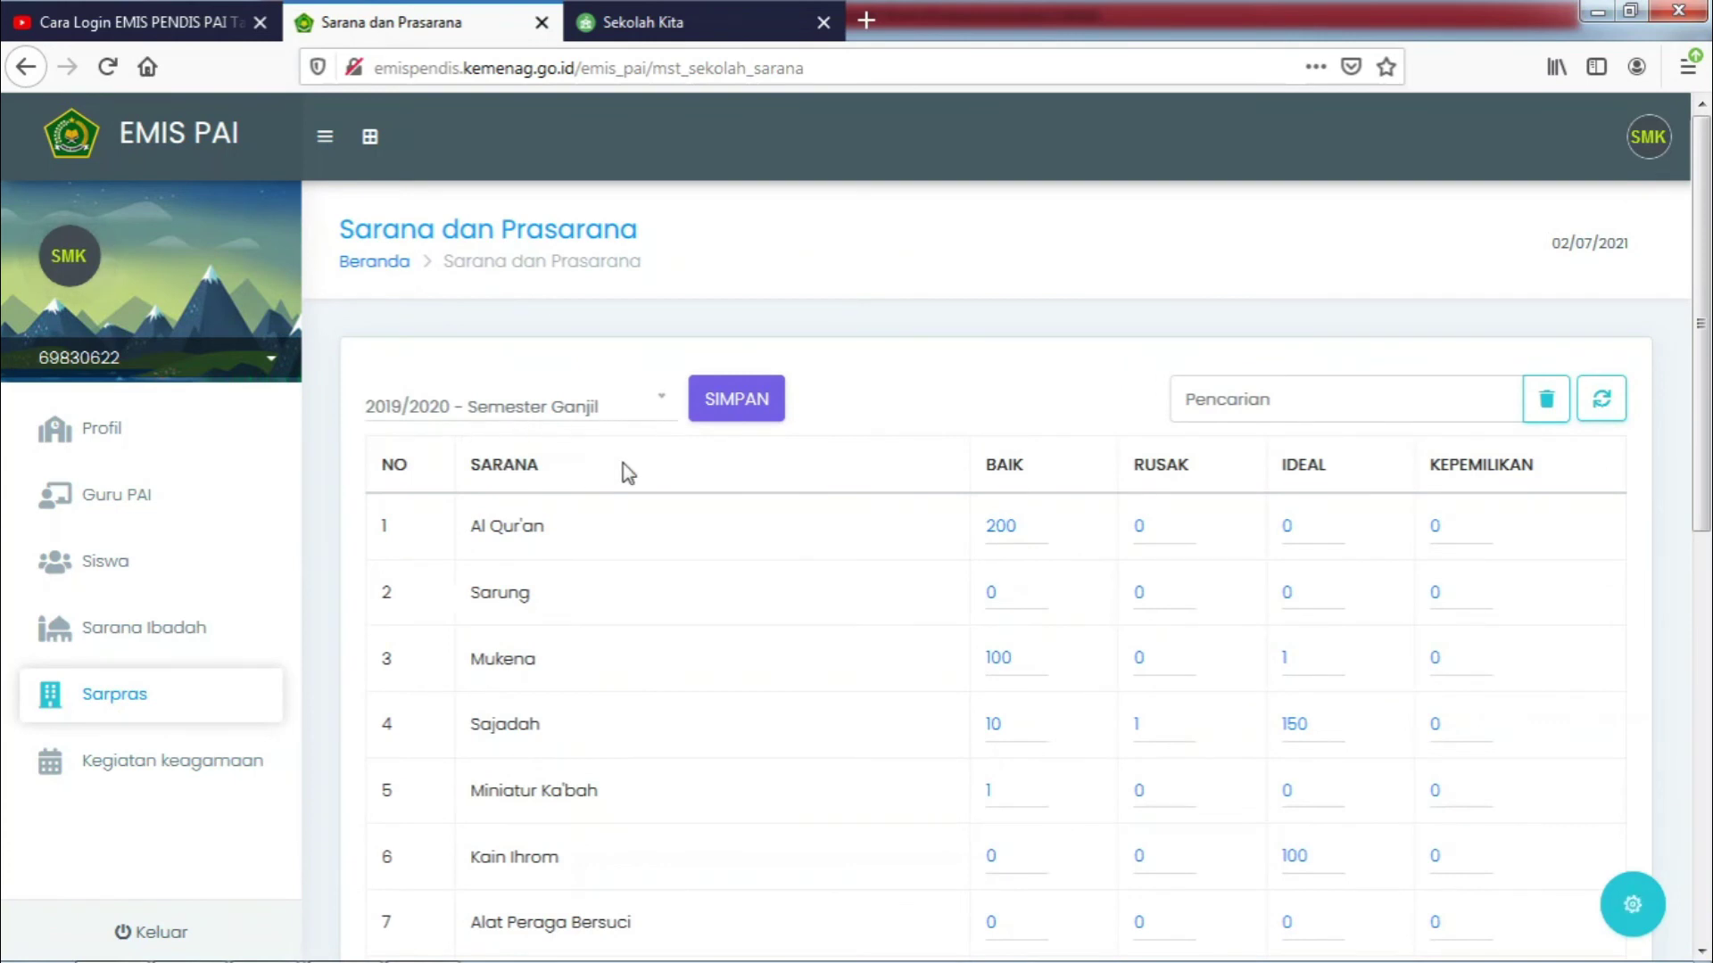
click(727, 404)
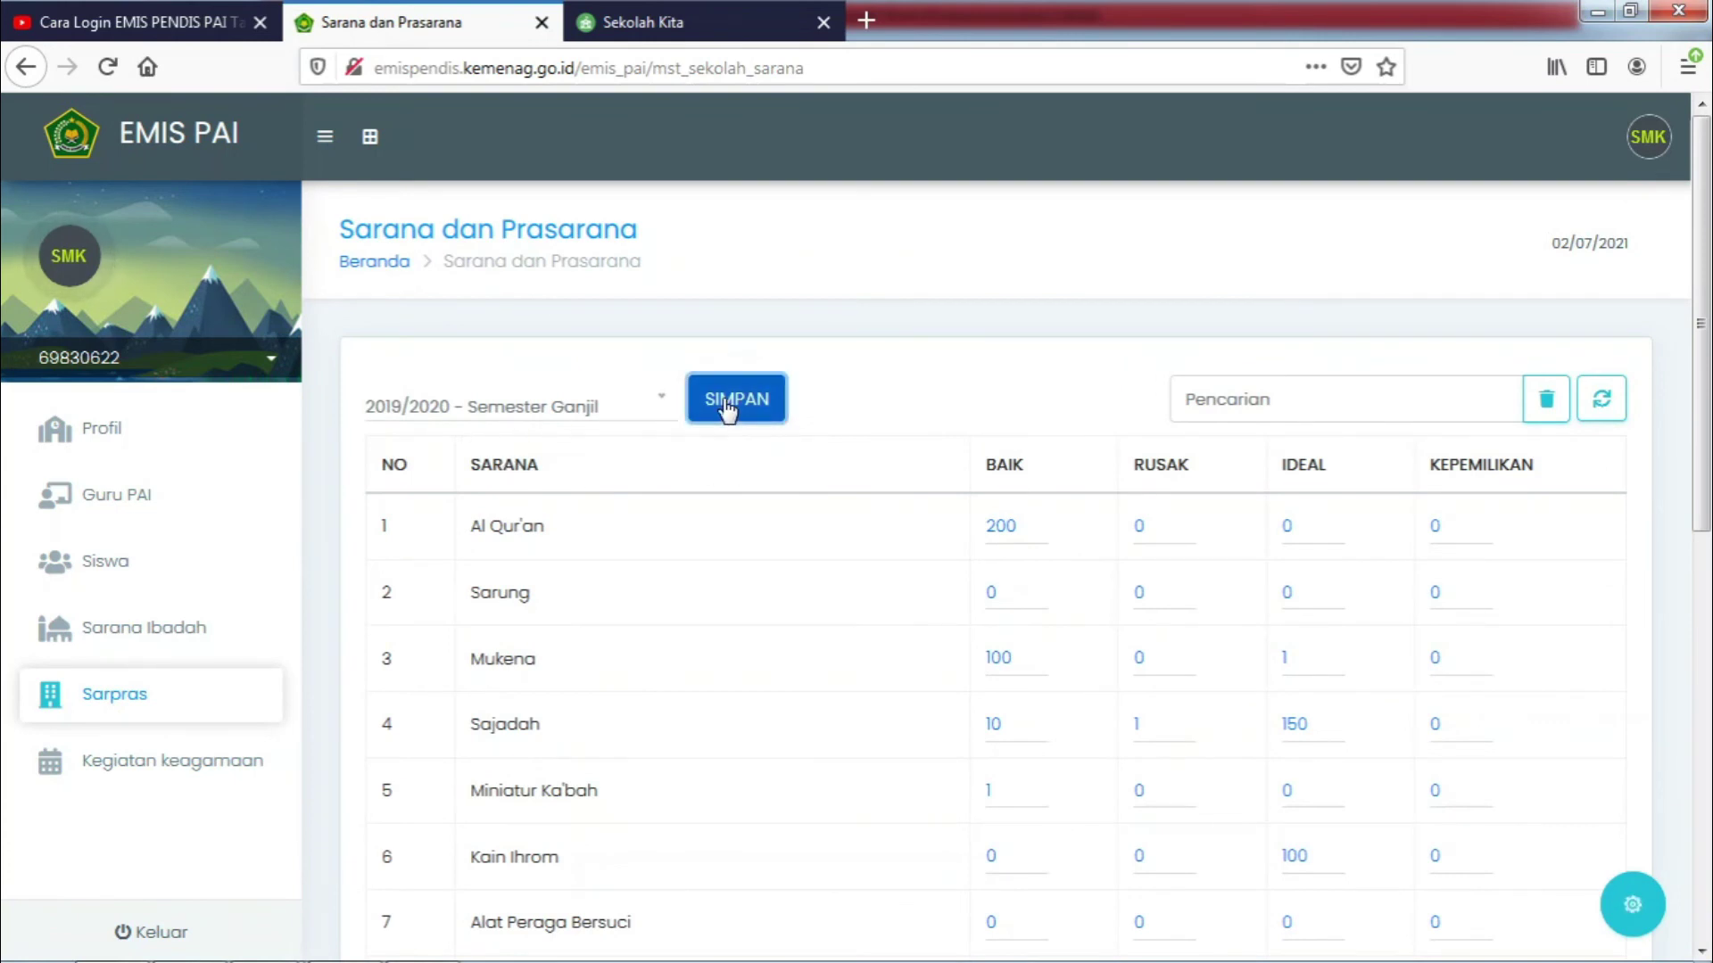
scroll(499, 606, down, 3)
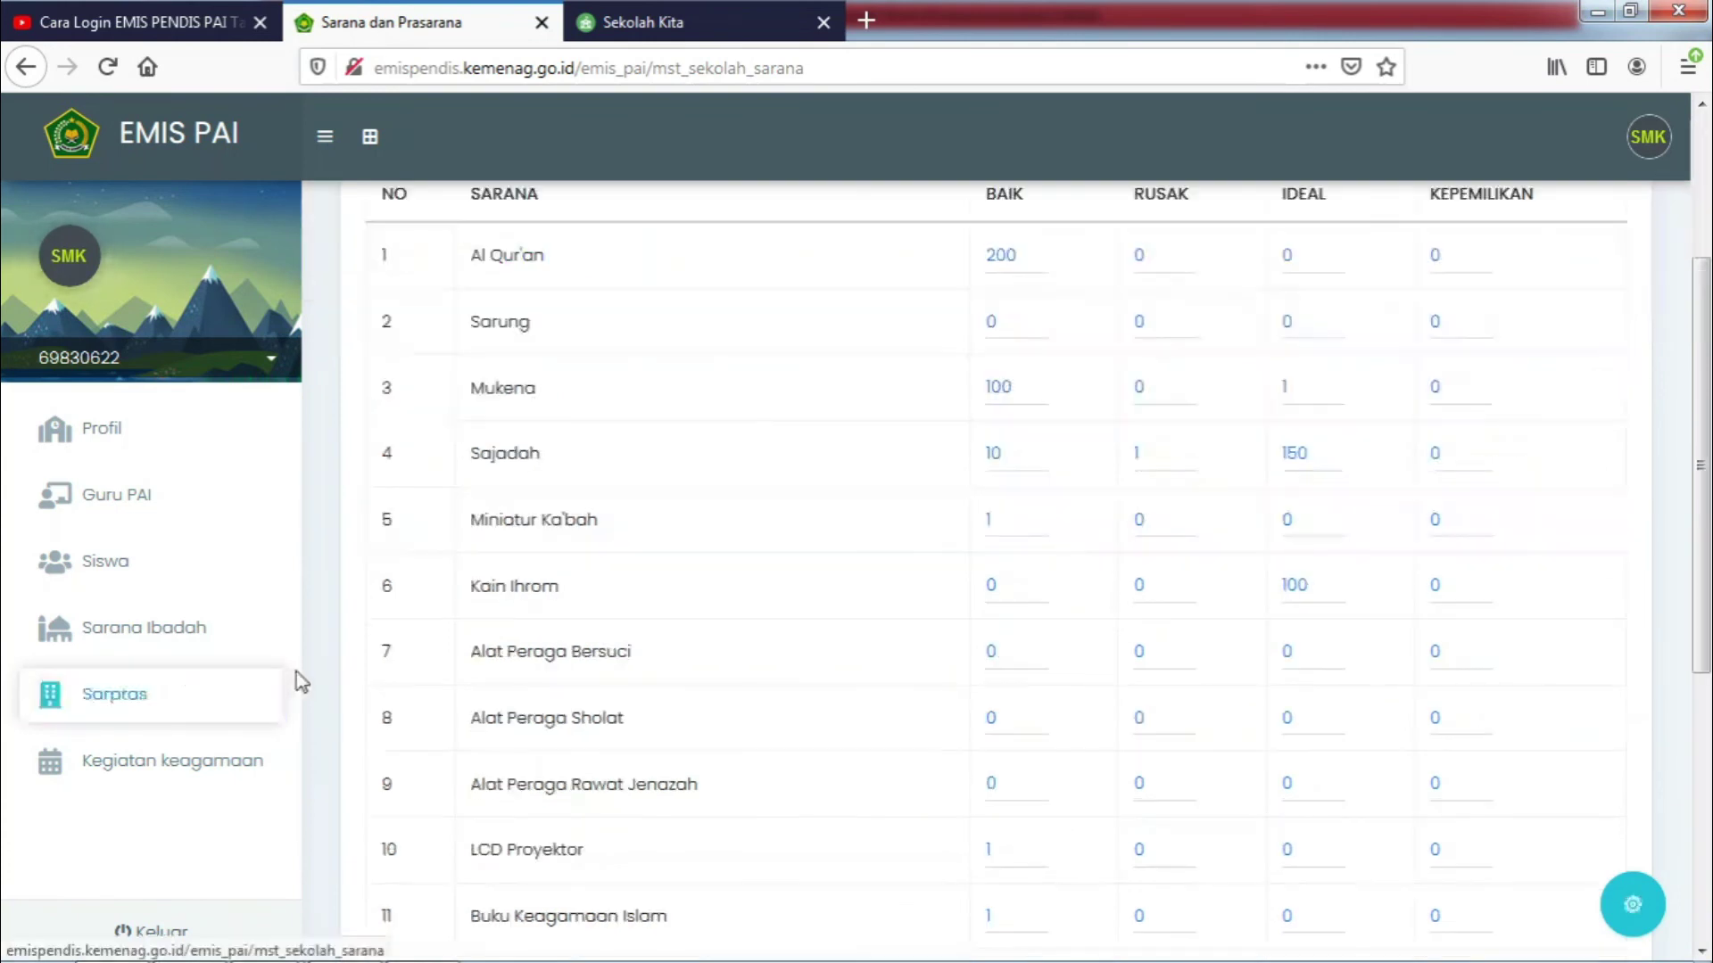
Open the Kegiatan keagamaan data and review the routine activities from Pesanten Kilat to Lainnya
click(165, 766)
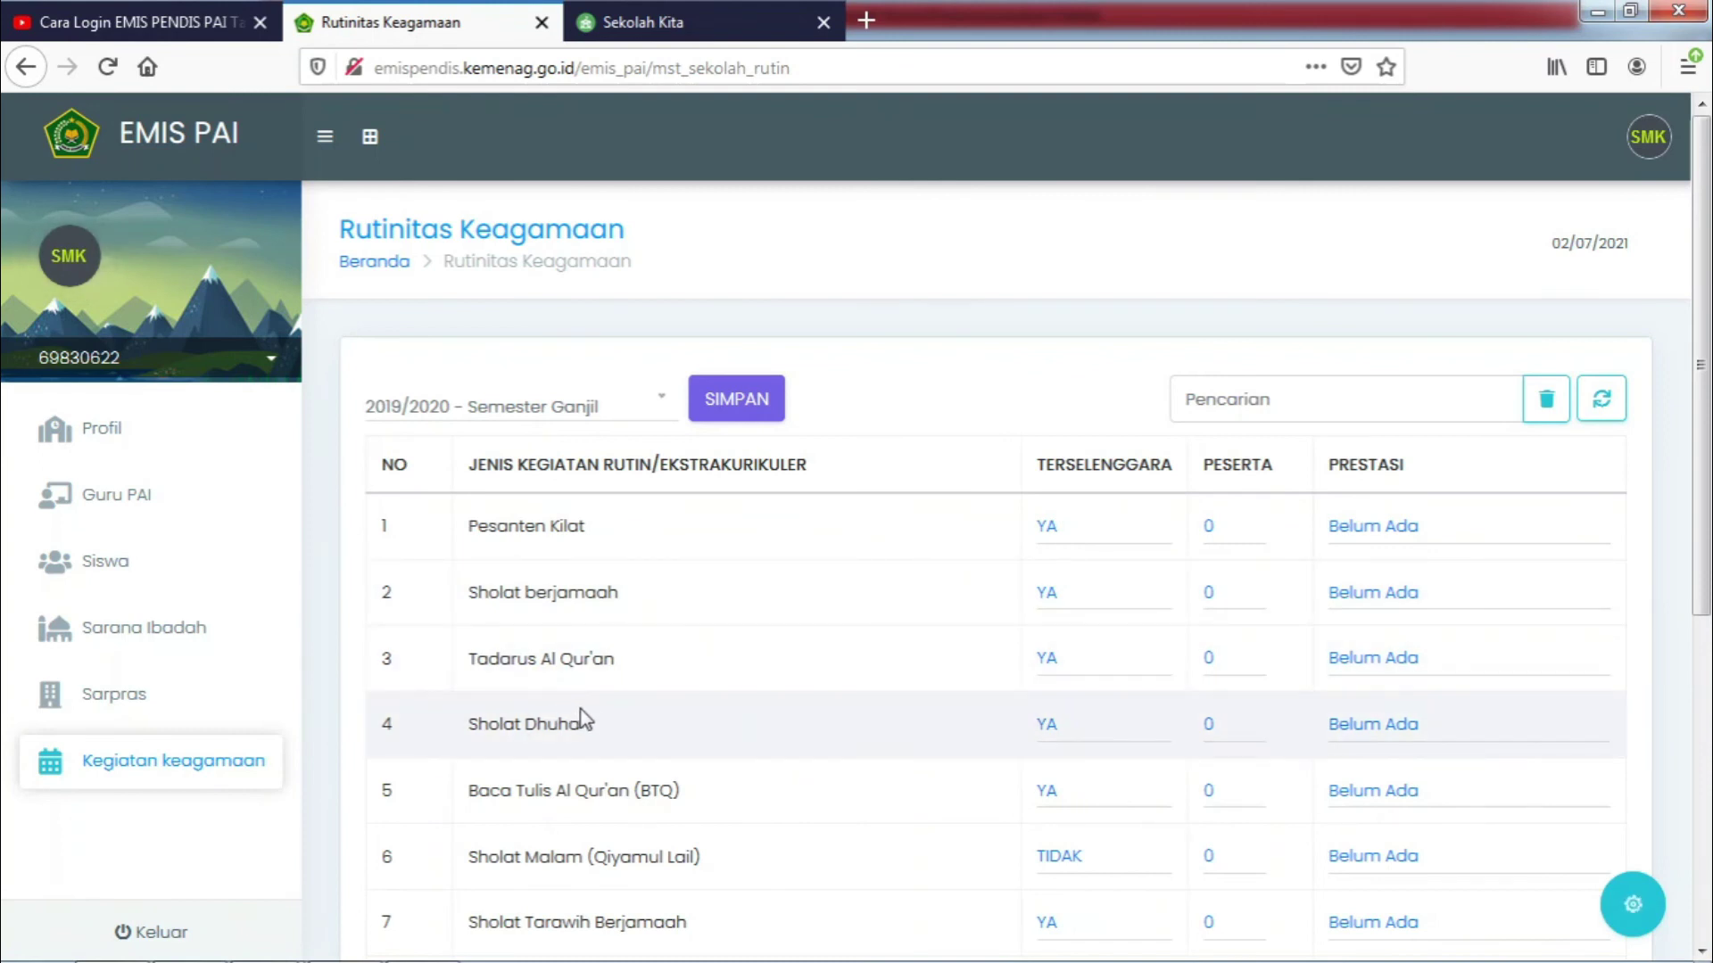
scroll(600, 720, down, 2)
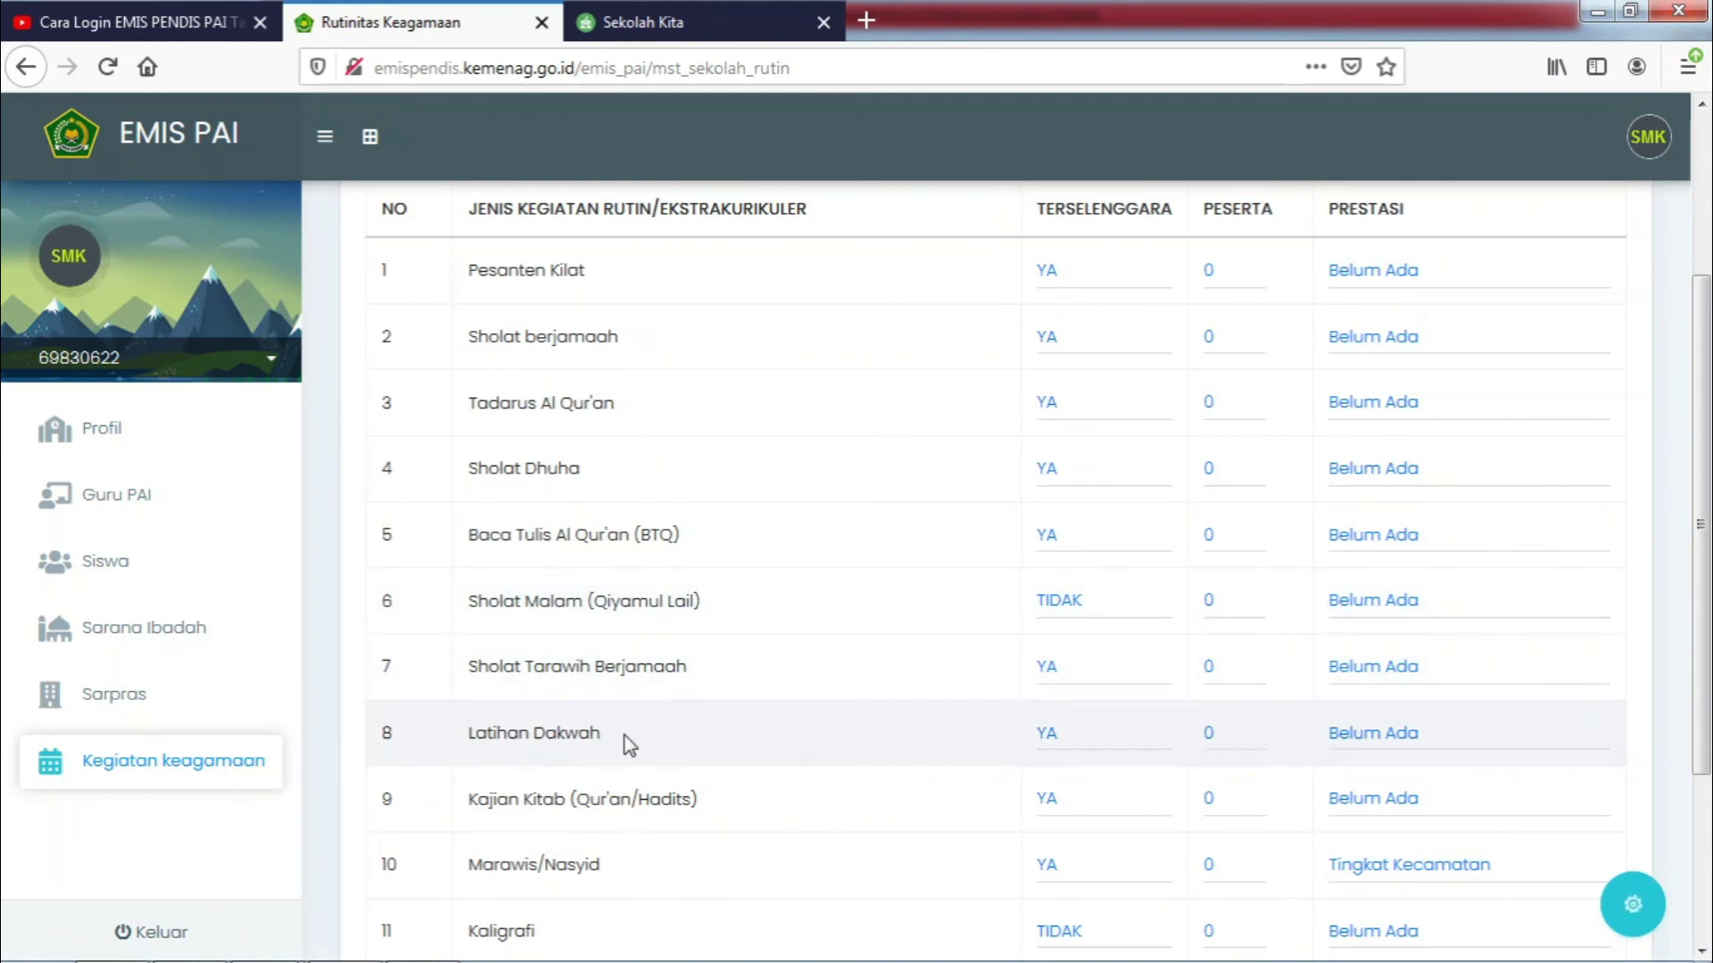
scroll(625, 736, down, 3)
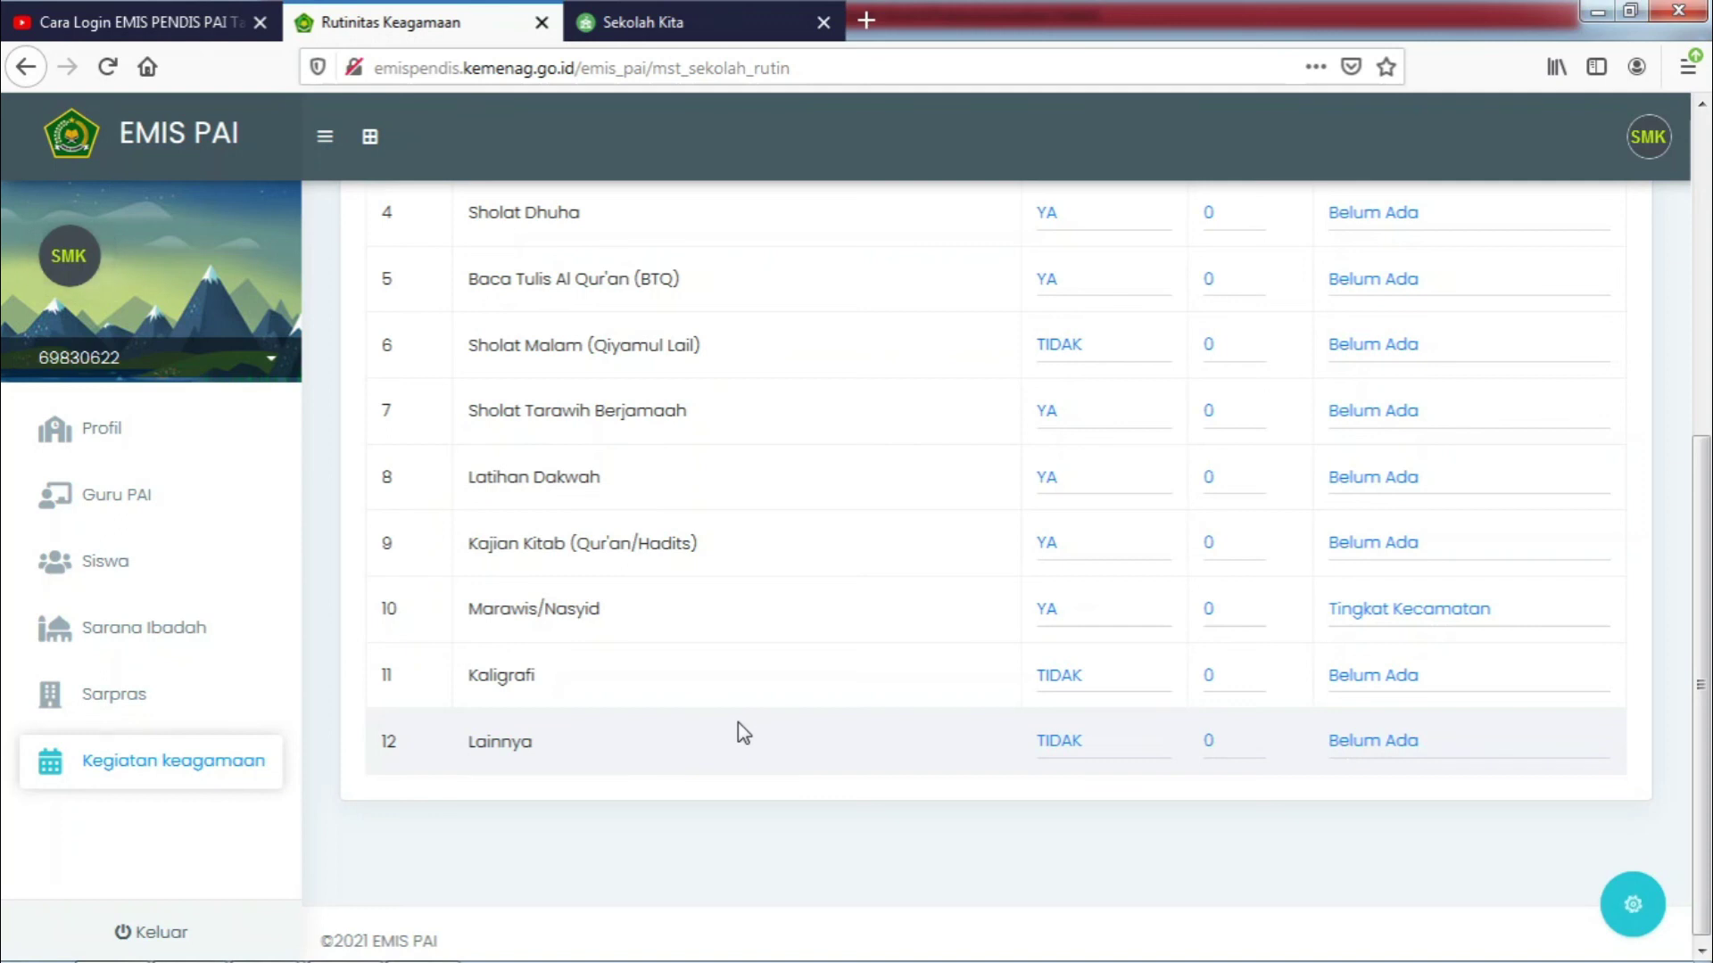
scroll(737, 720, up, 6)
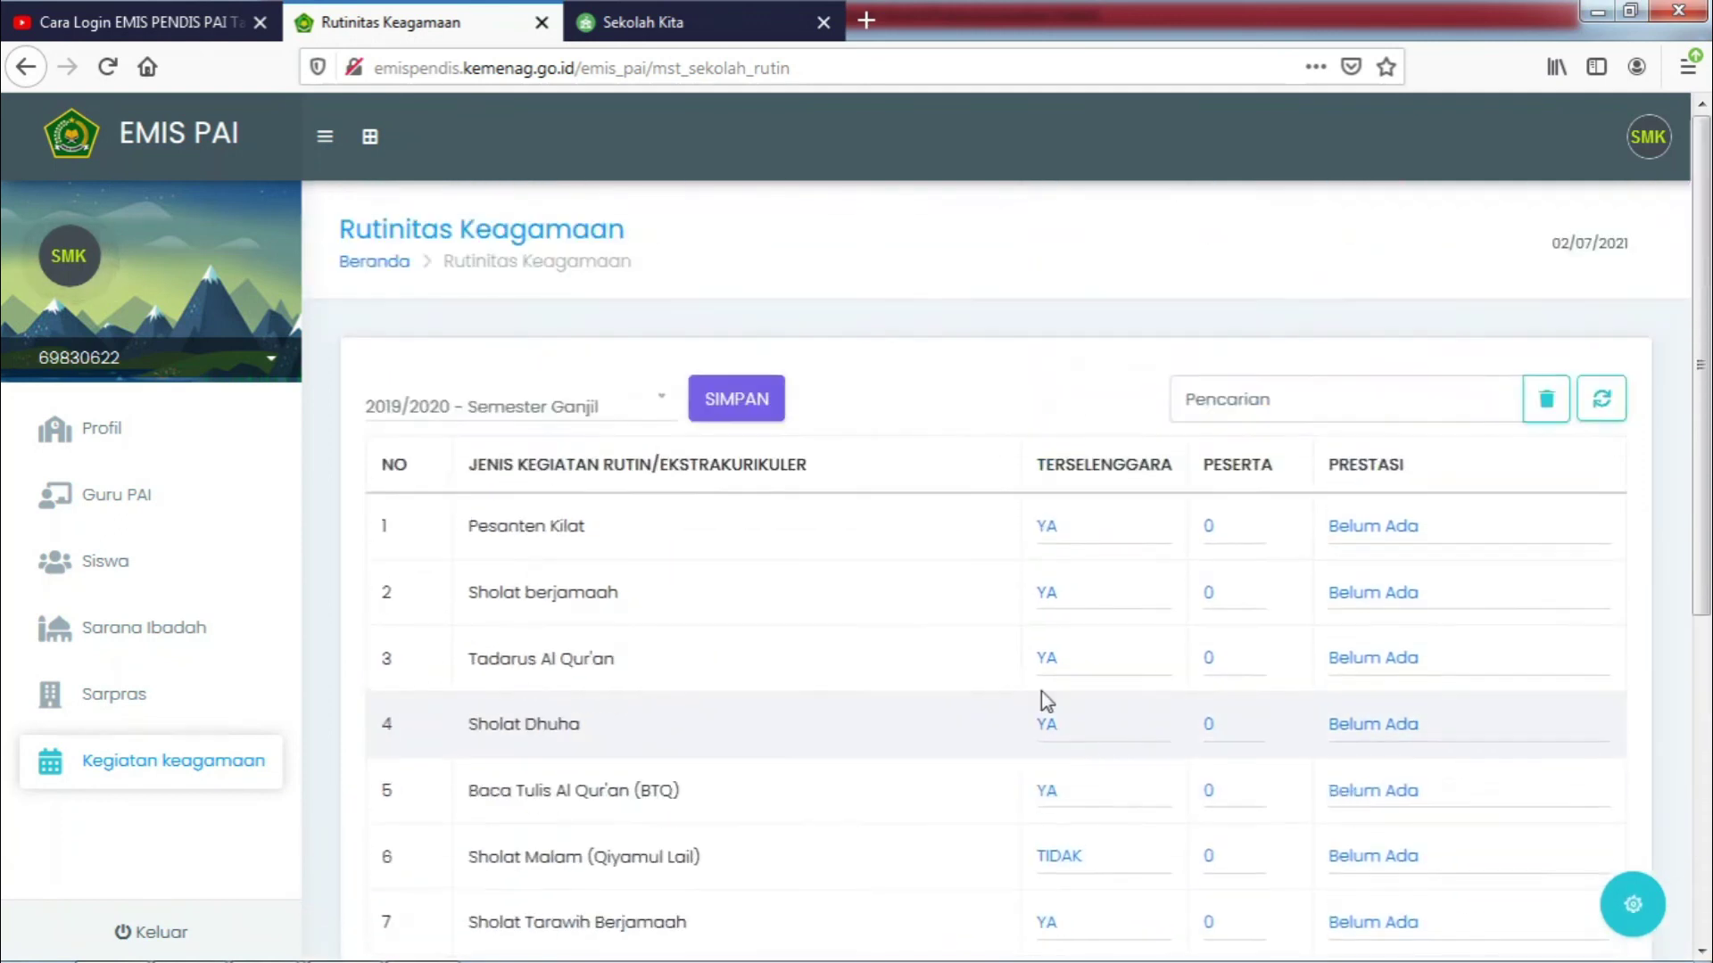
Check the Peserta and Prestasi fields of the religious activities and save them for 2019/2020 - Semester Ganjil
click(1289, 526)
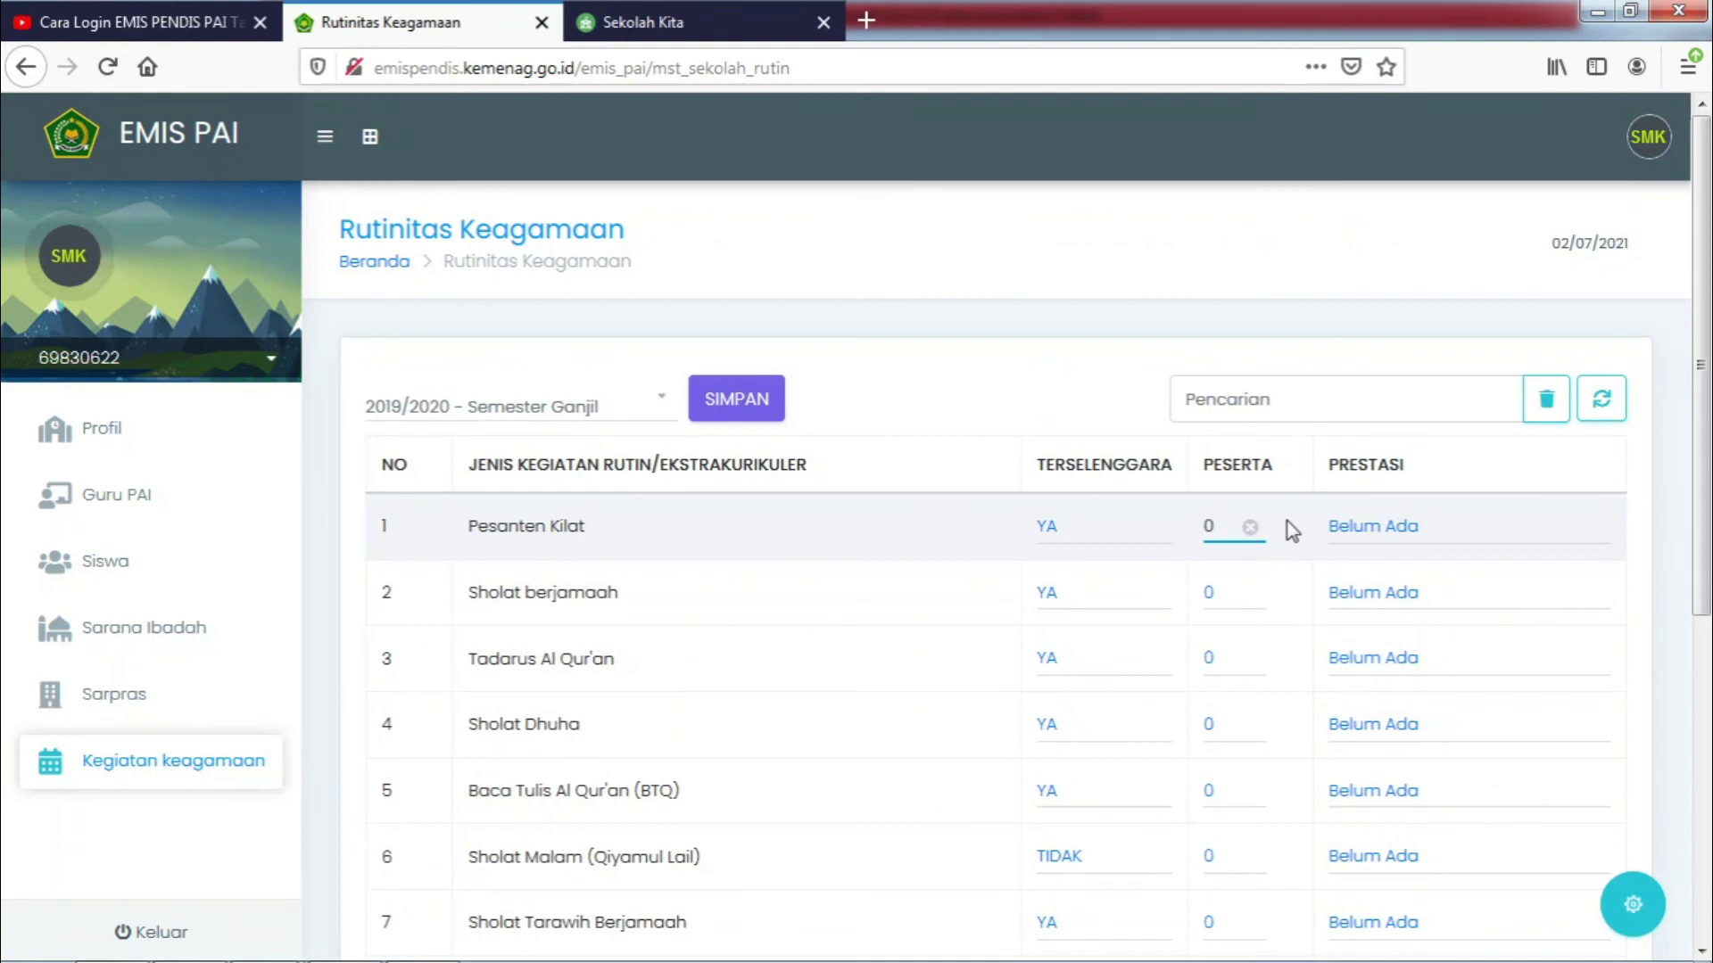
scroll(1272, 530, down, 2)
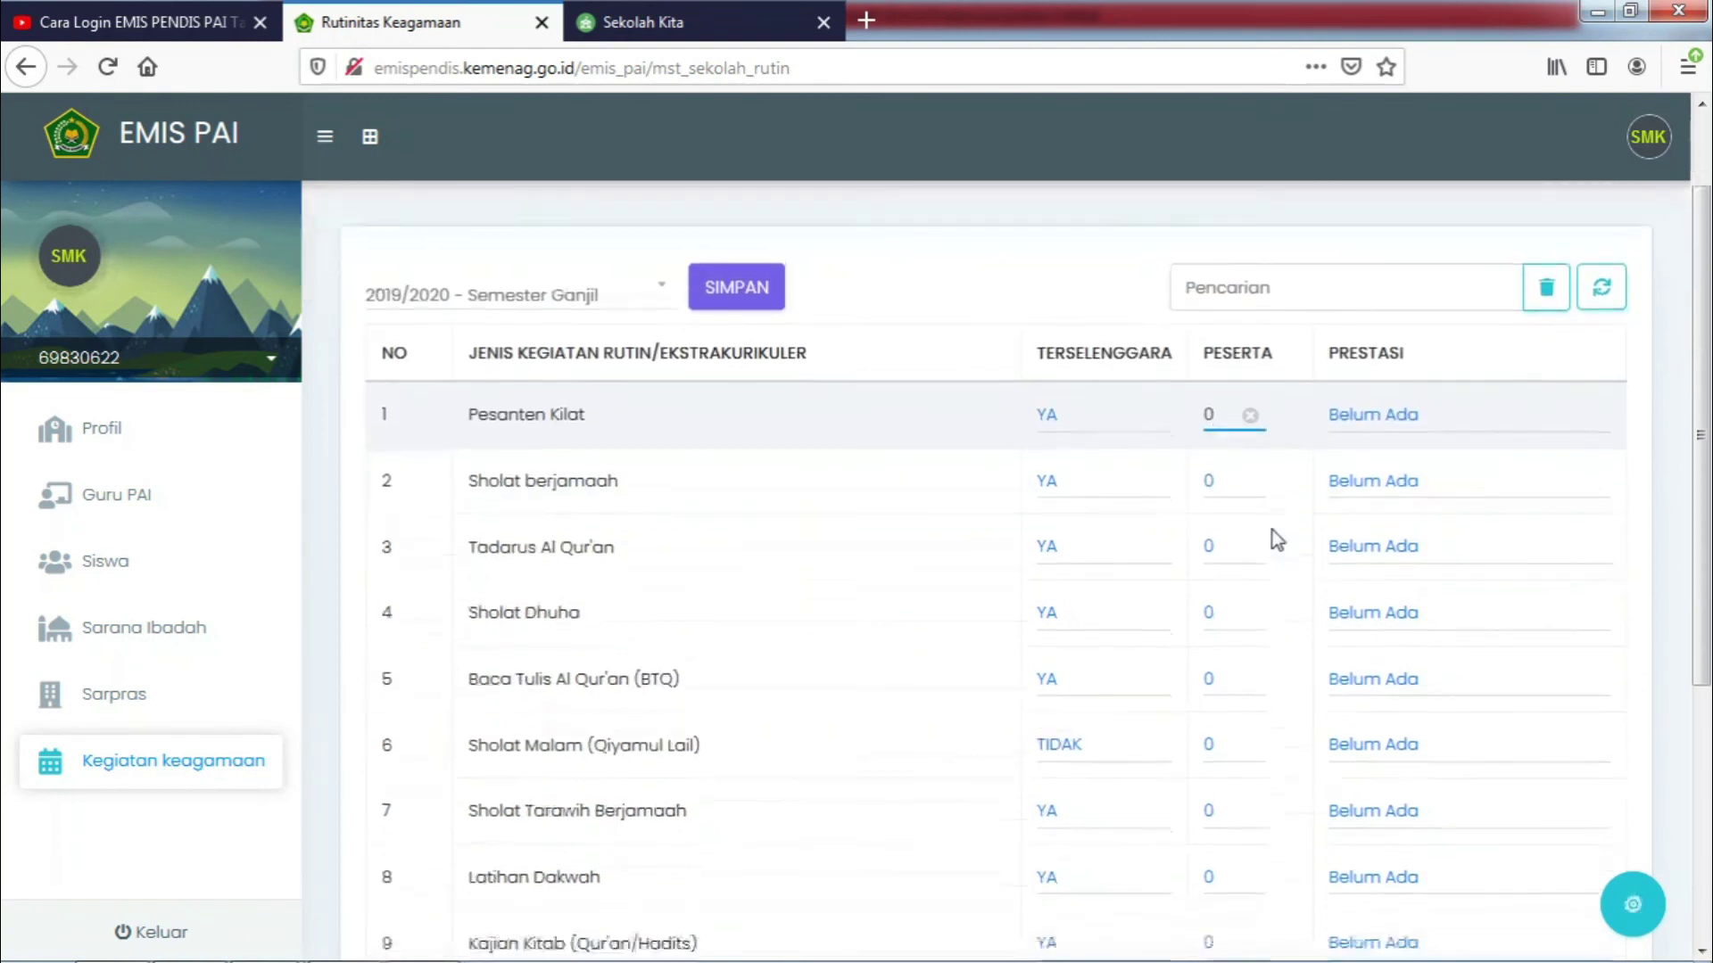
scroll(1272, 530, down, 4)
scroll(1274, 535, up, 5)
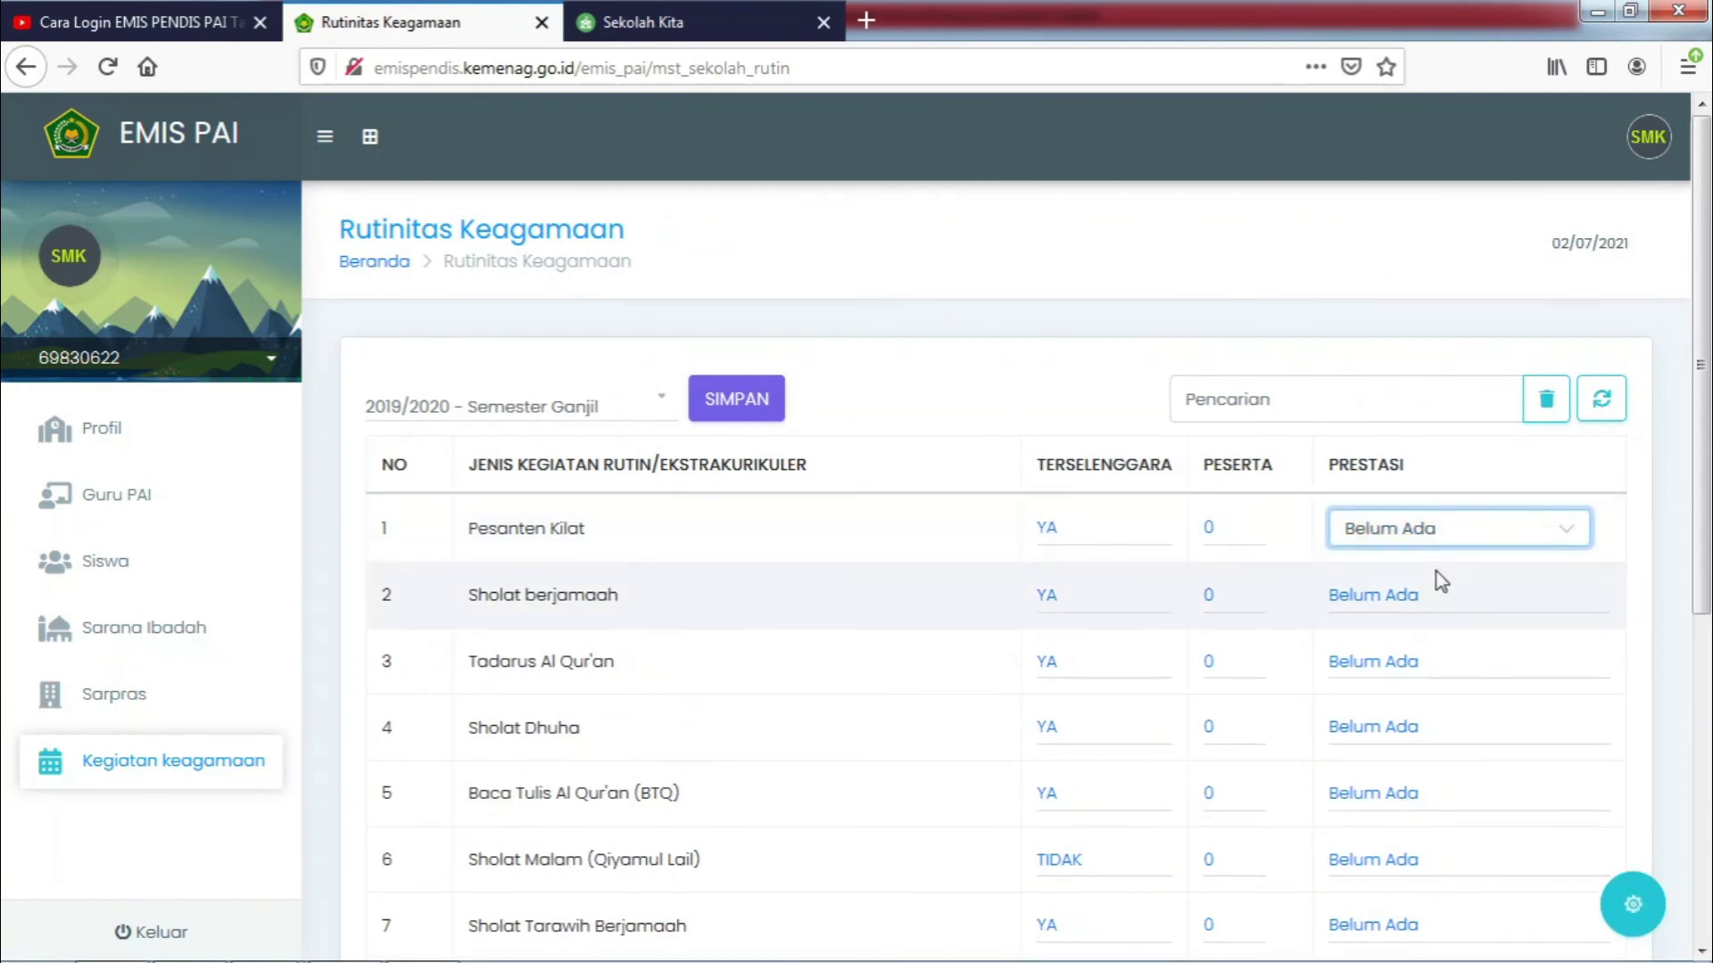
scroll(1438, 578, down, 5)
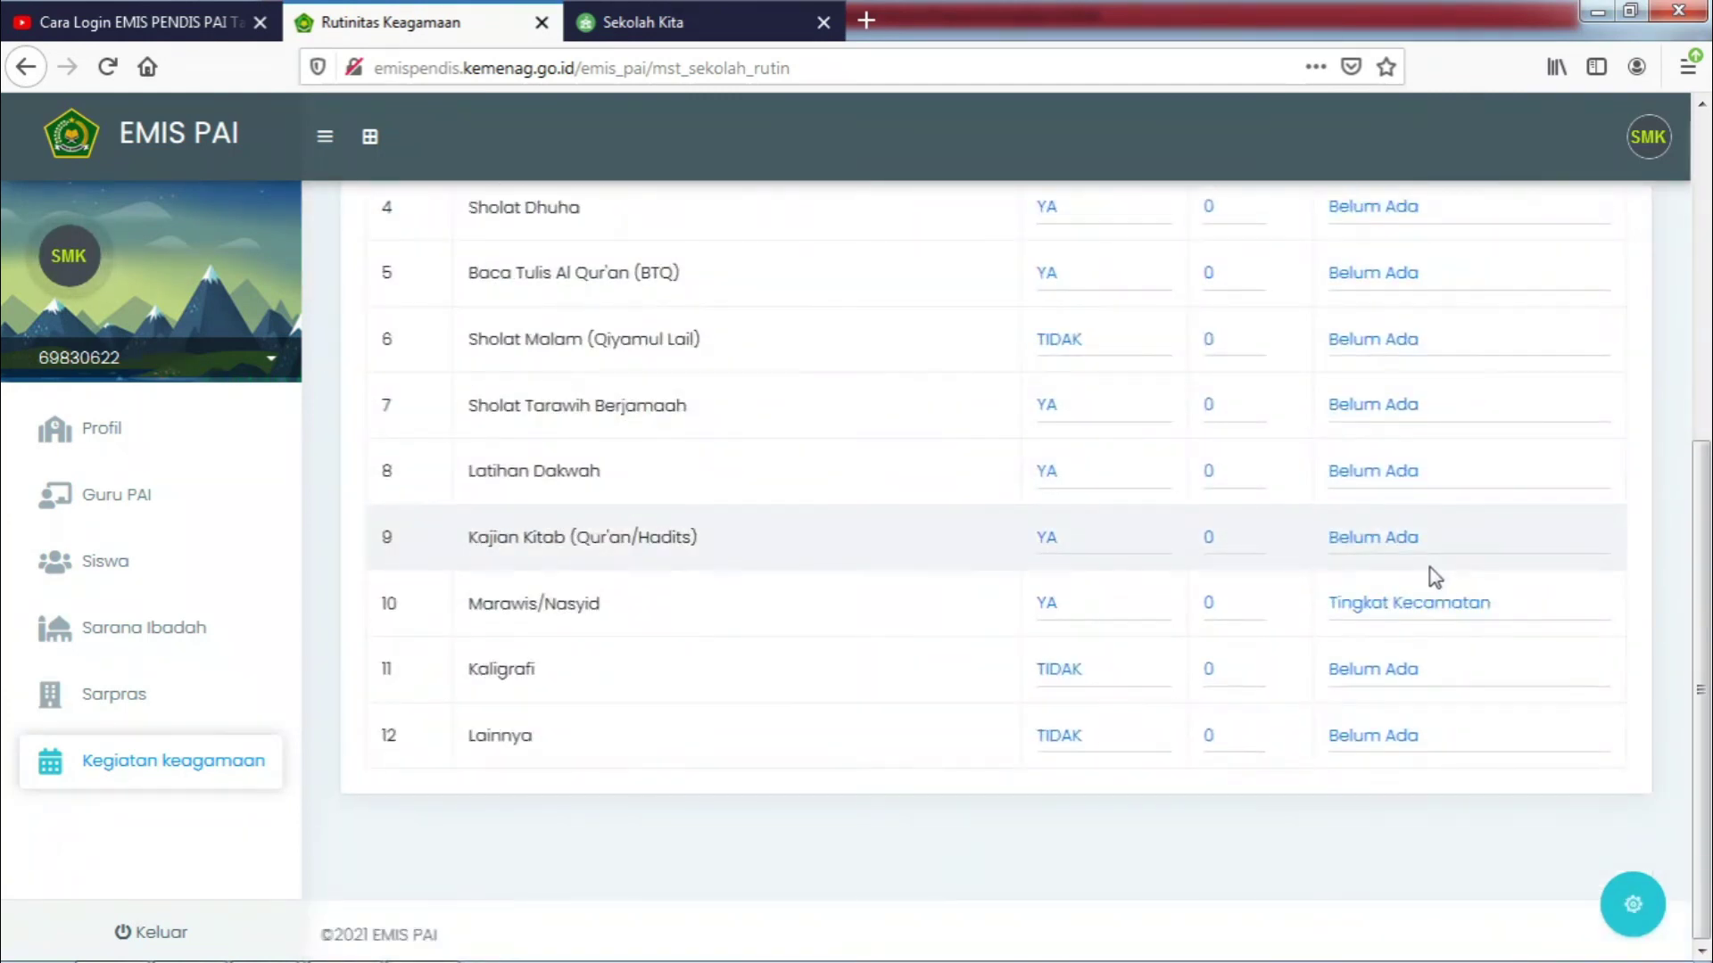
scroll(1435, 578, up, 5)
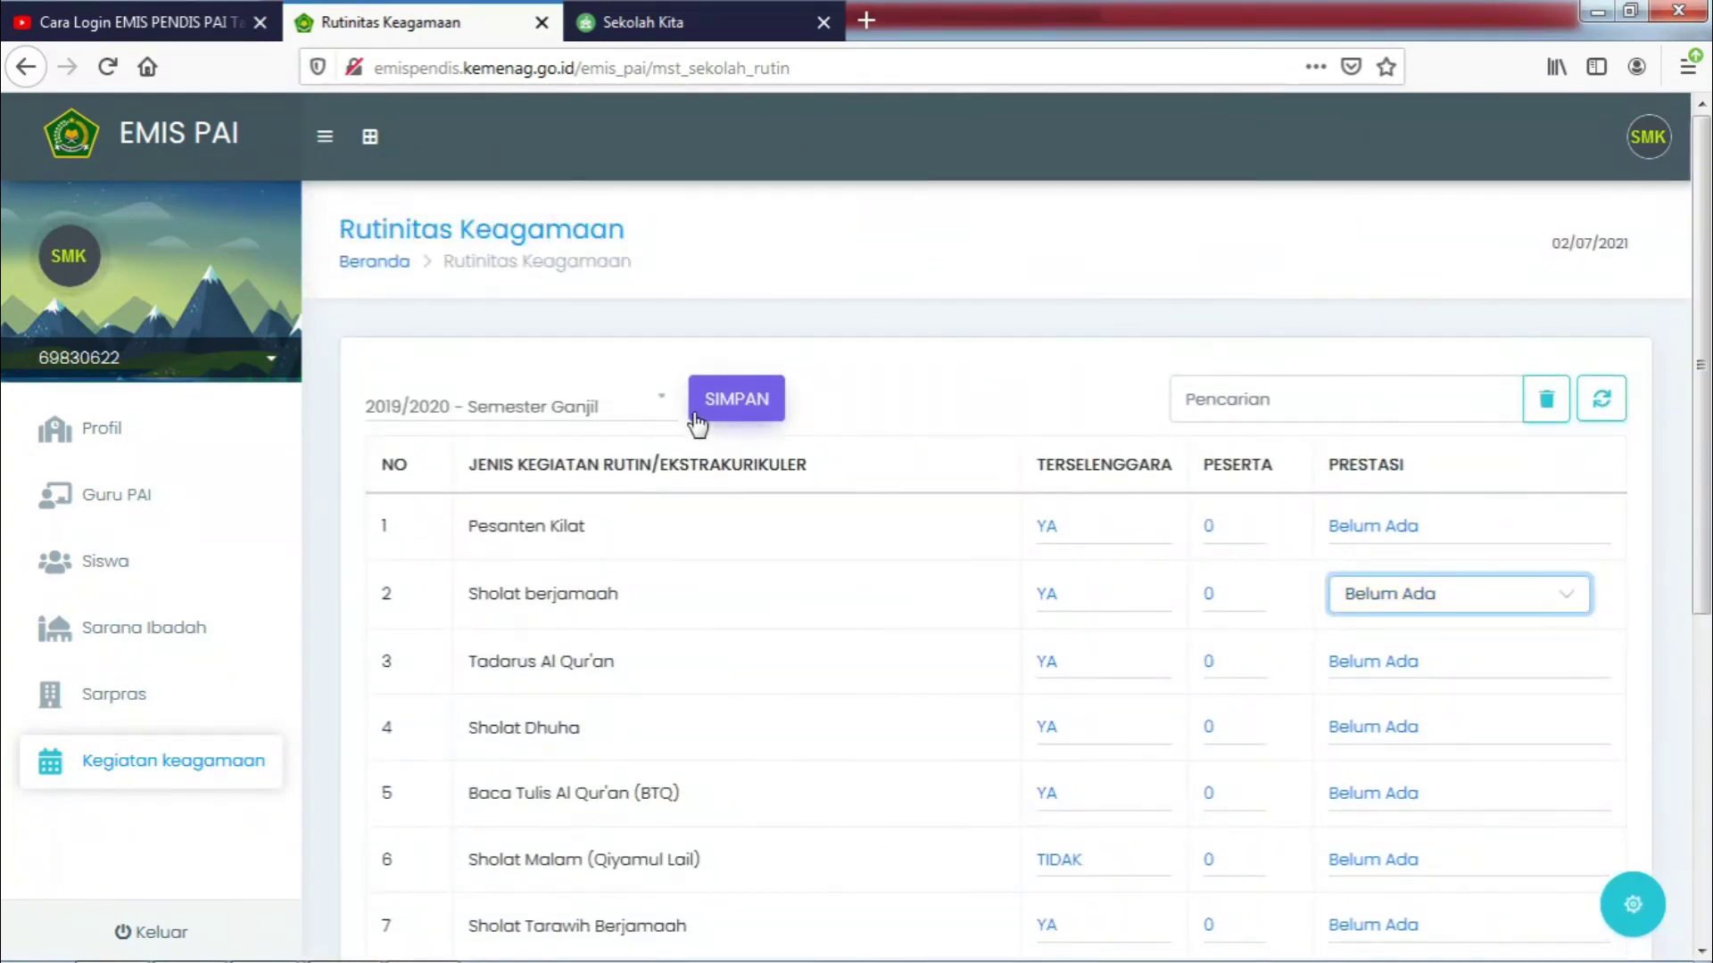
click(710, 413)
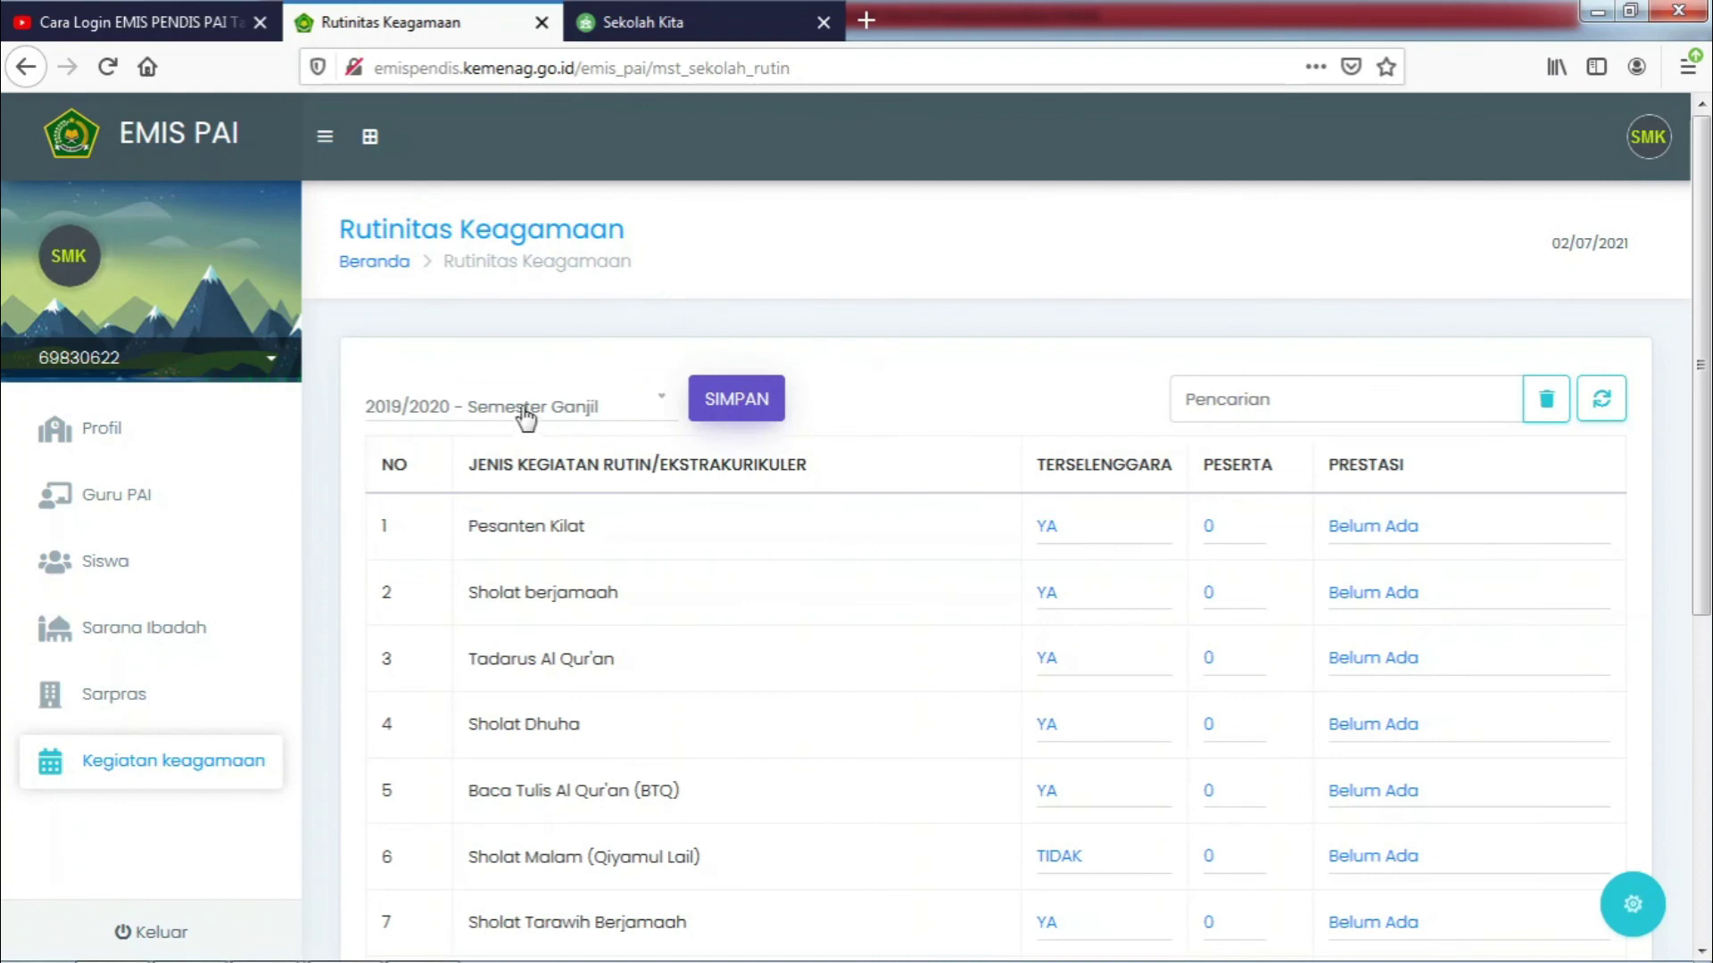
Open the Terselenggara field of the Pesanten Kilat activity for editing
click(1046, 527)
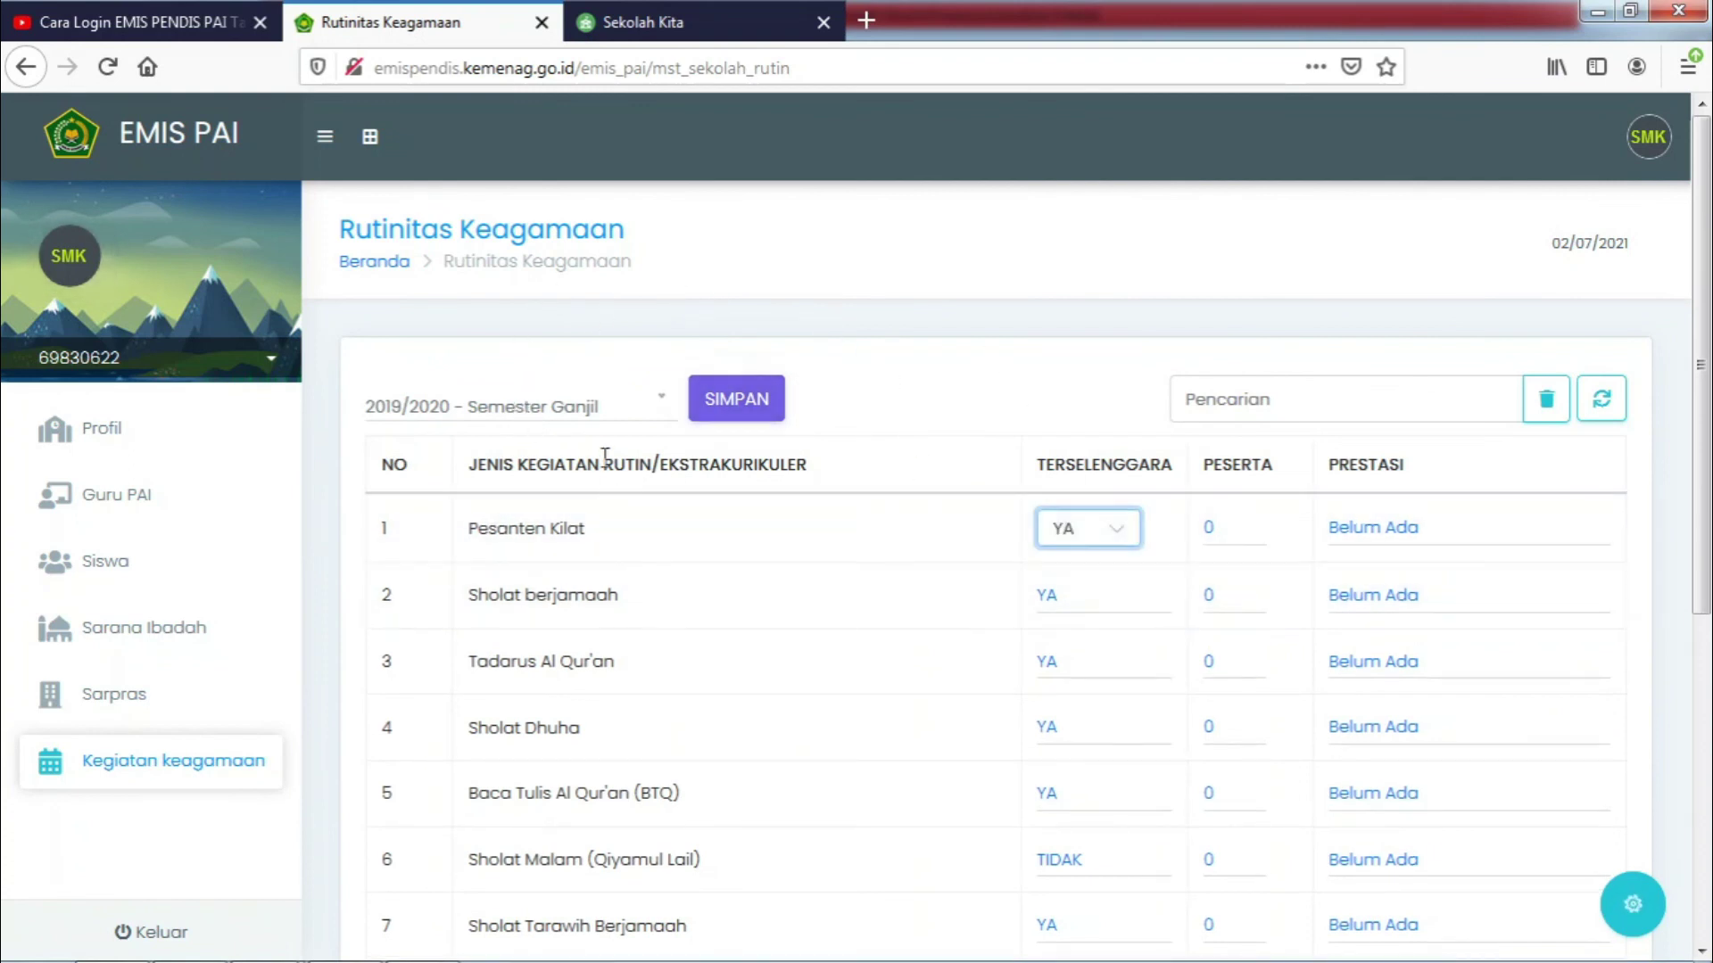